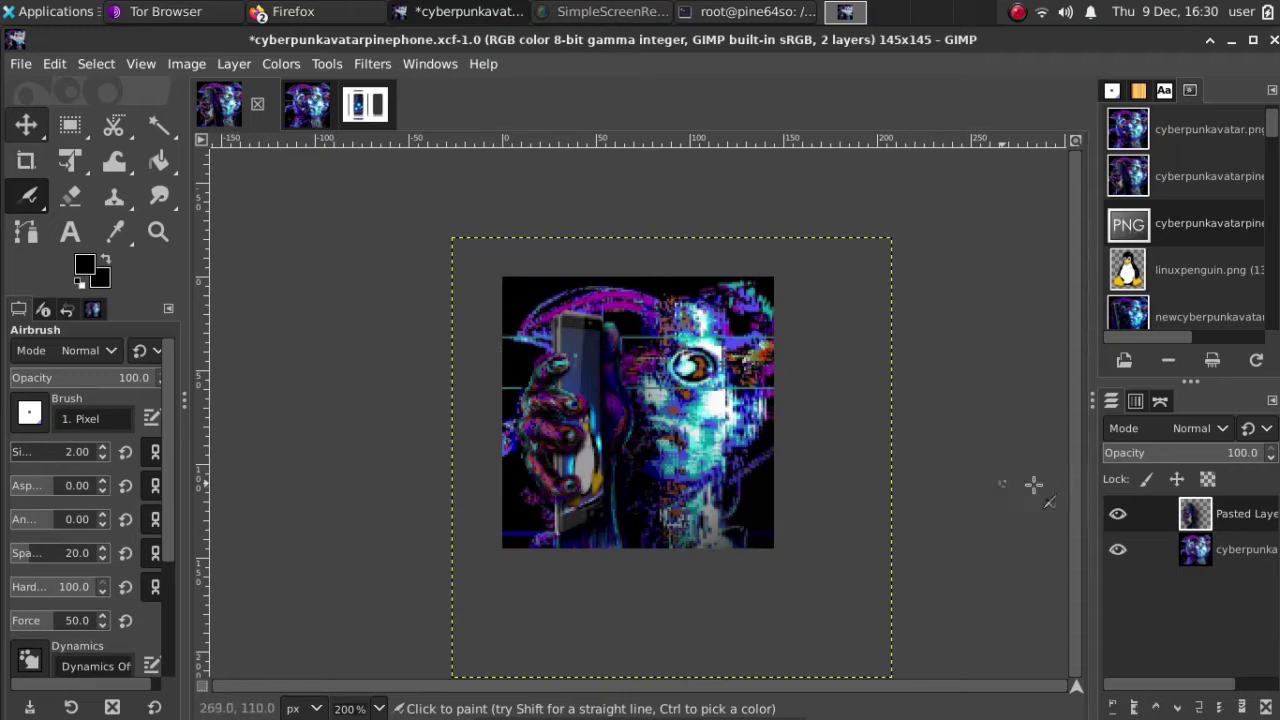
Hide and reshow the pasted hand-and-phone layer to compare the avatar with and without it
{"action": "left_click", "coordinate": [1119, 516]}
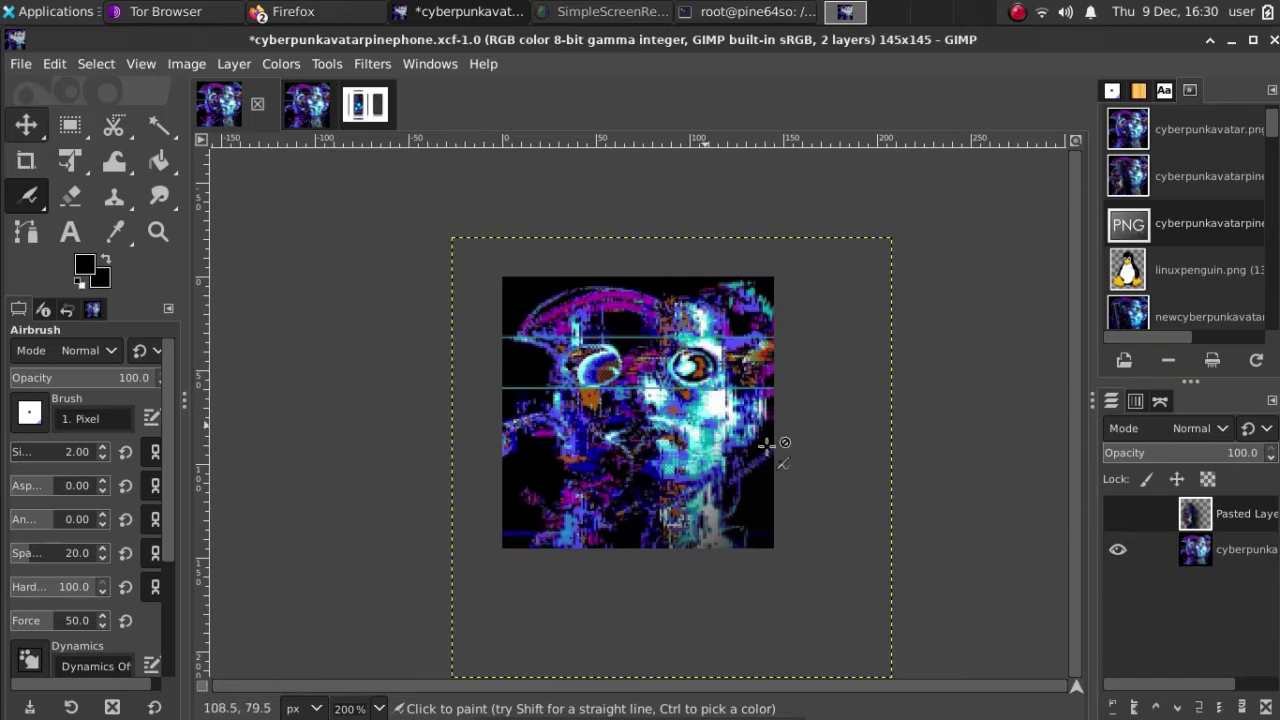
{"action": "left_click", "coordinate": [1117, 513]}
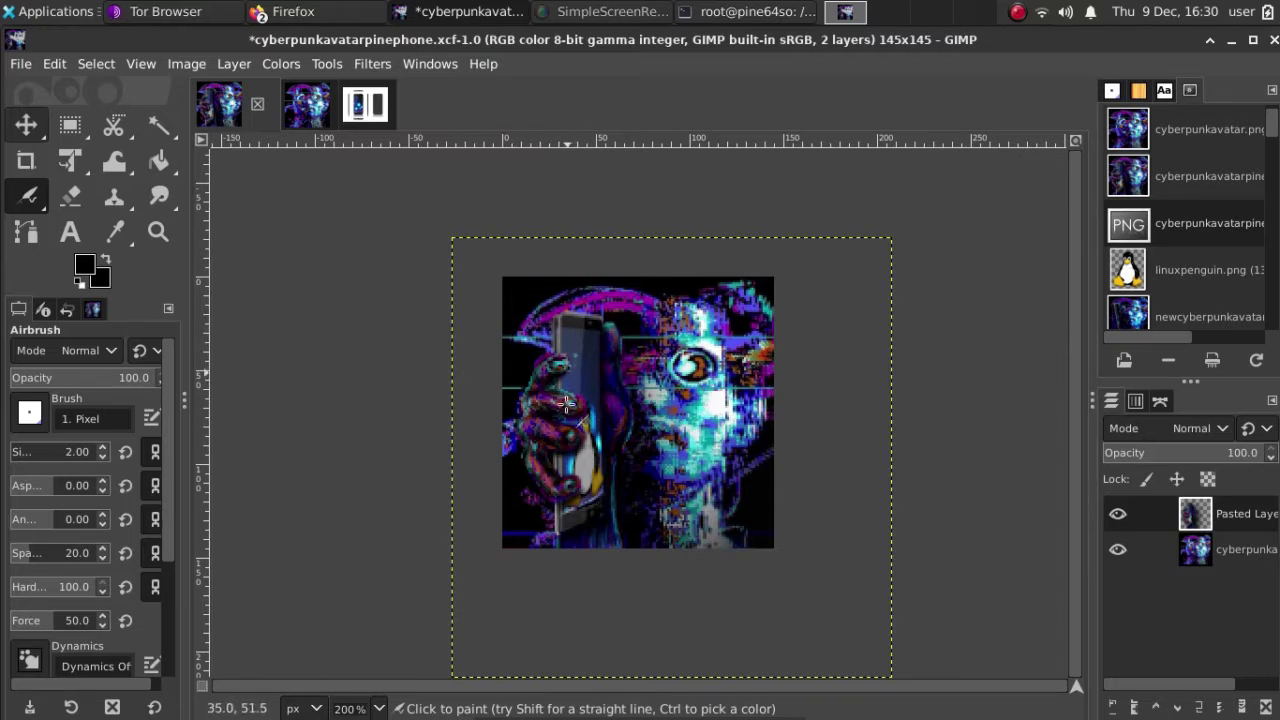
In the pinephone image, draw a rounded rectangular selection of about 314 × 654 px around the phone's front view
{"action": "key", "text": "alt+3"}
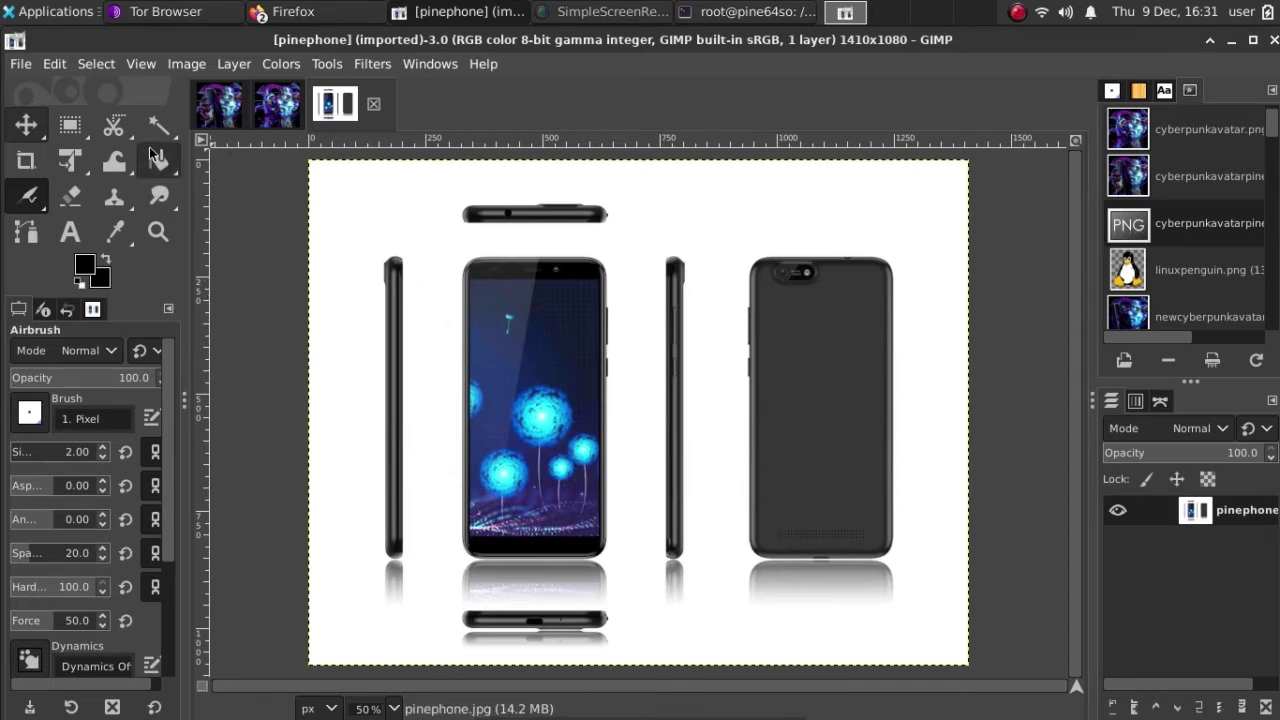
{"action": "left_click", "coordinate": [69, 134]}
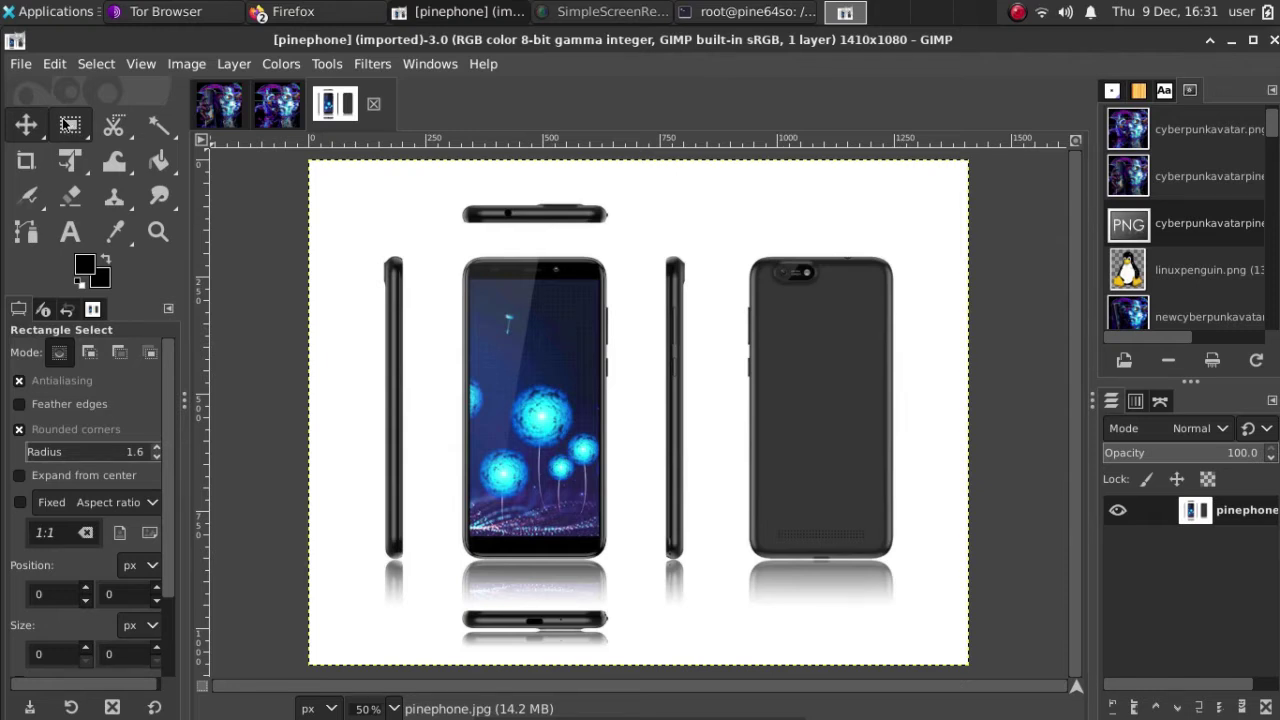
{"action": "left_click", "coordinate": [20, 429]}
{"action": "left_click", "coordinate": [22, 429]}
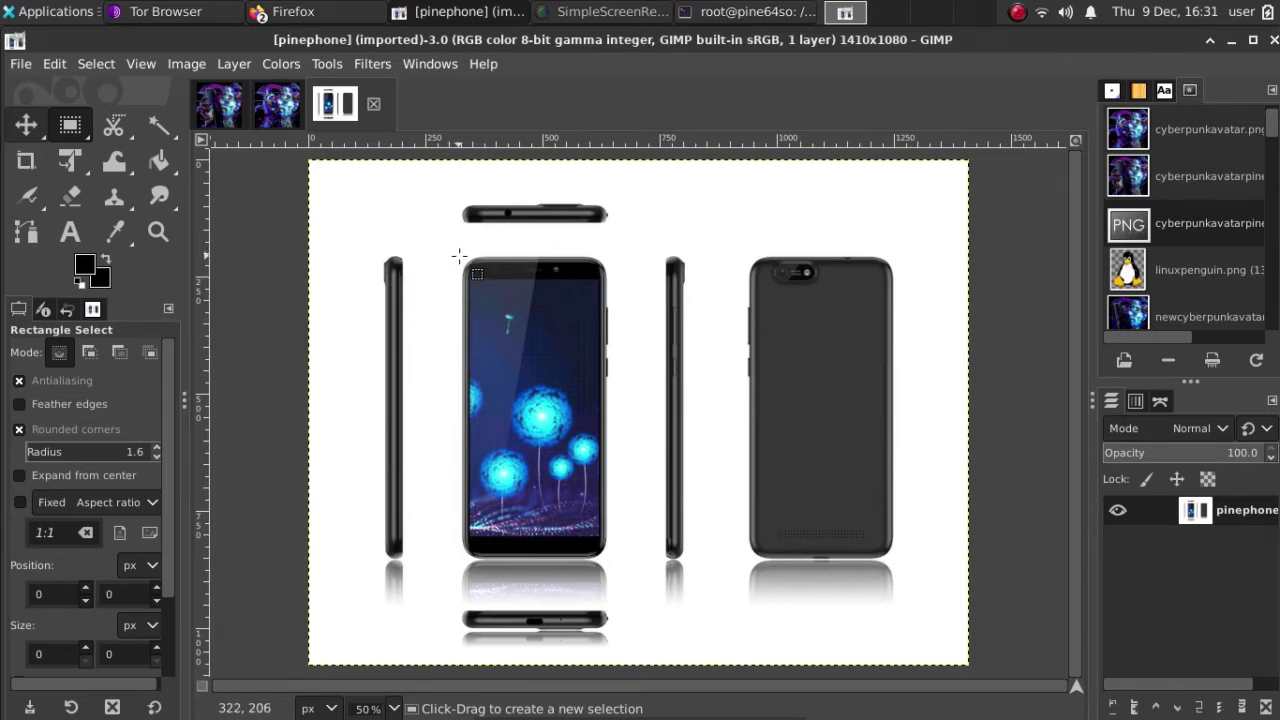
{"action": "left_click_drag", "start_coordinate": [460, 254], "coordinate": [608, 560]}
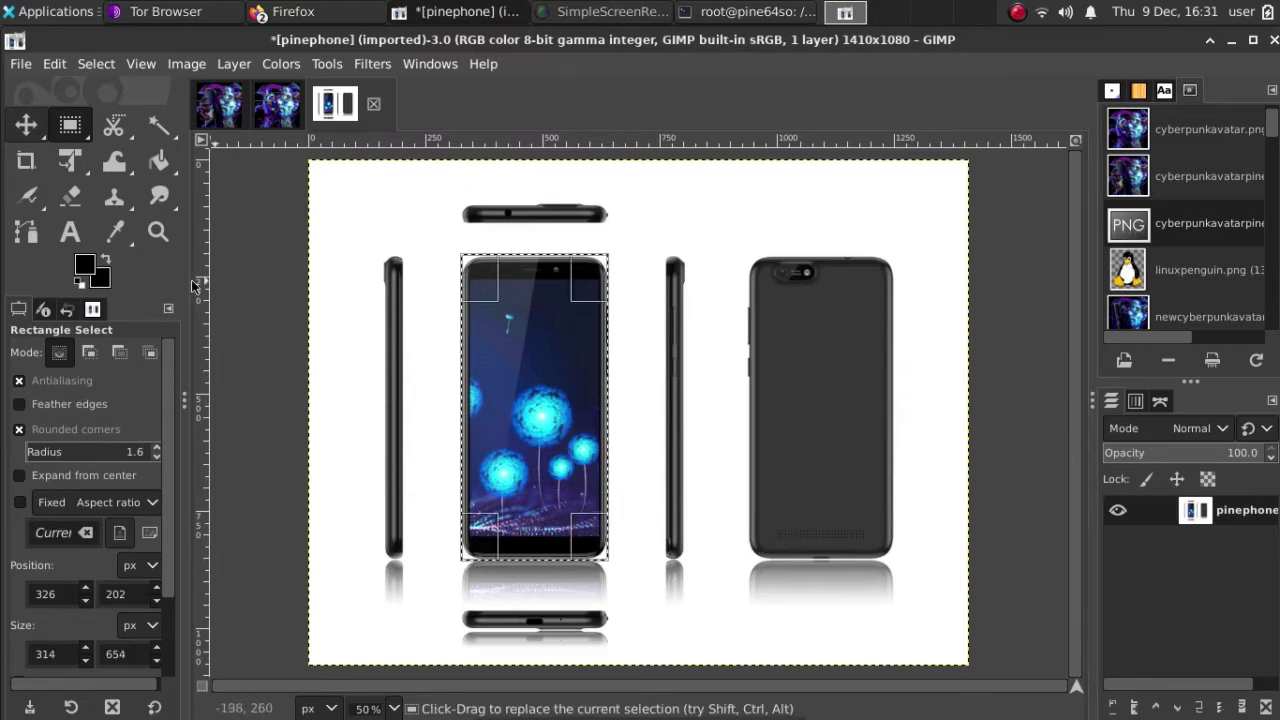
Detach the tool options into a floating window and set the selection's rounded-corner radius to 55.6
{"action": "left_click", "coordinate": [18, 430]}
{"action": "left_click", "coordinate": [18, 430]}
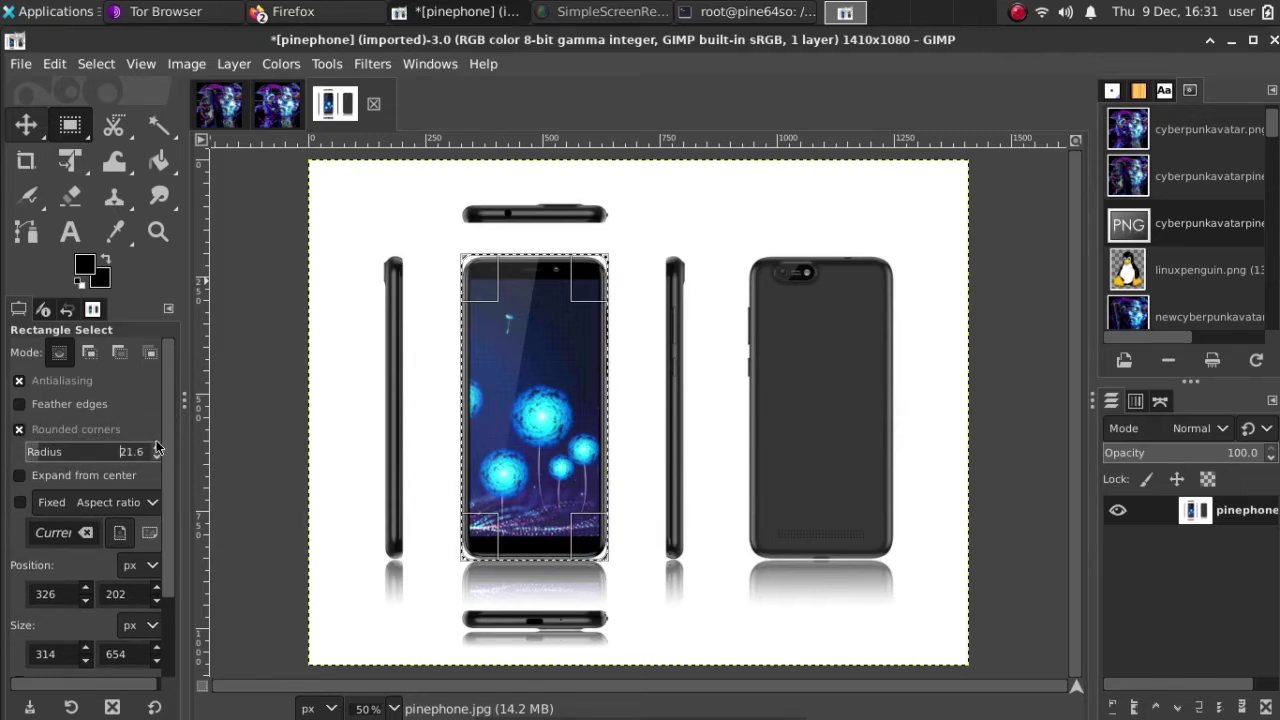
{"action": "left_click_drag", "start_coordinate": [18, 309], "coordinate": [154, 445]}
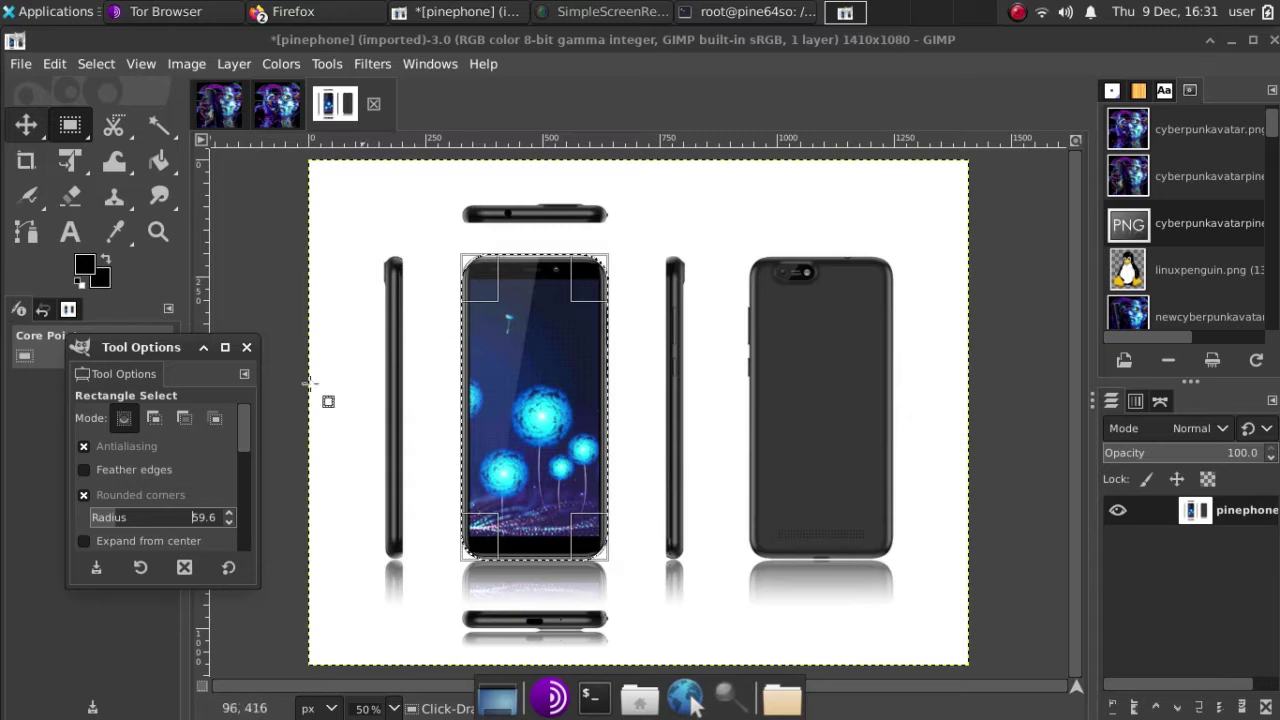
{"action": "scroll", "coordinate": [228, 527], "scroll_direction": "down", "scroll_amount": 3}
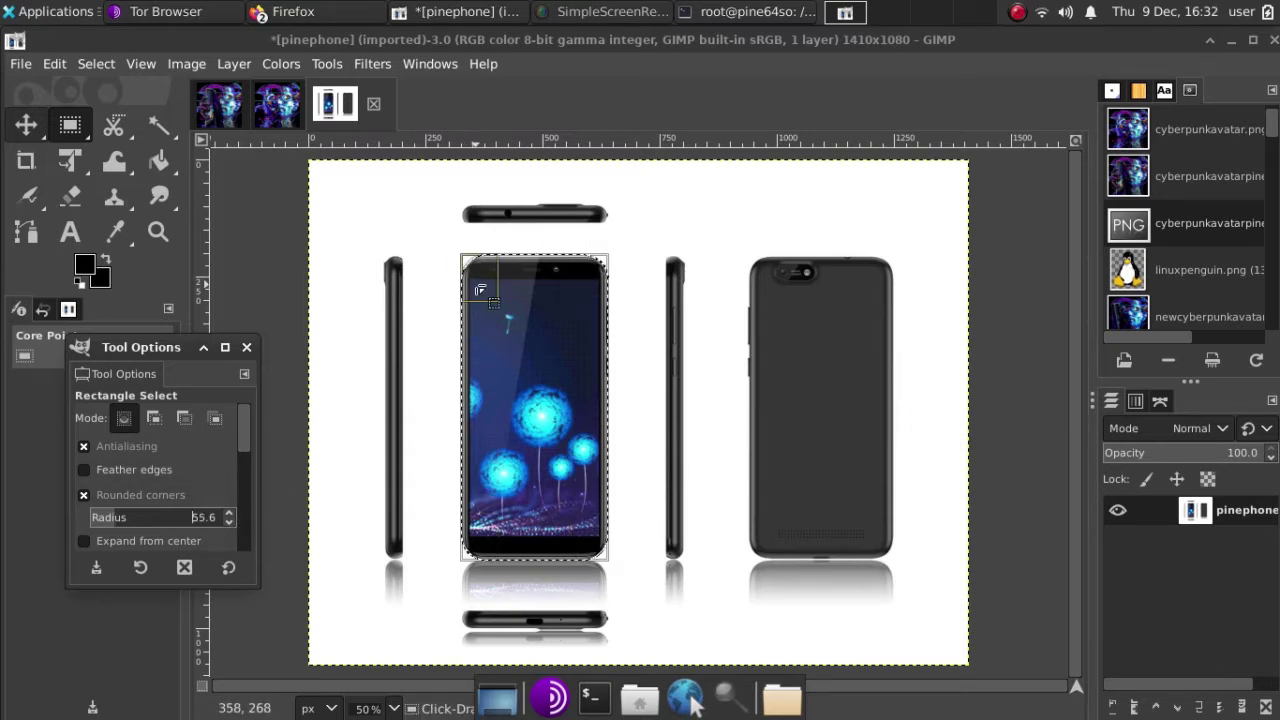
Tighten the rounded selection around the phone's front view to about 312 × 648 px by adjusting its corners
{"action": "key", "text": "ctrl+z"}
{"action": "left_click", "coordinate": [477, 287]}
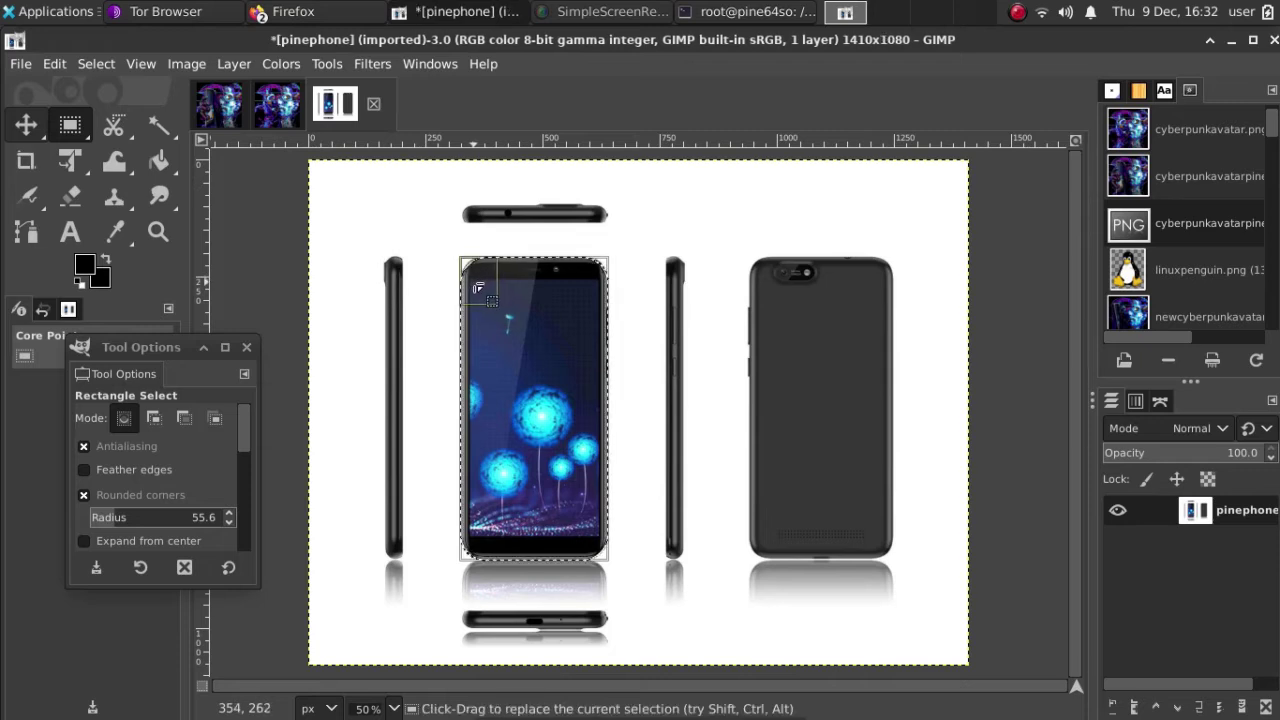
{"action": "key", "text": "ctrl+z"}
{"action": "left_click", "coordinate": [475, 538]}
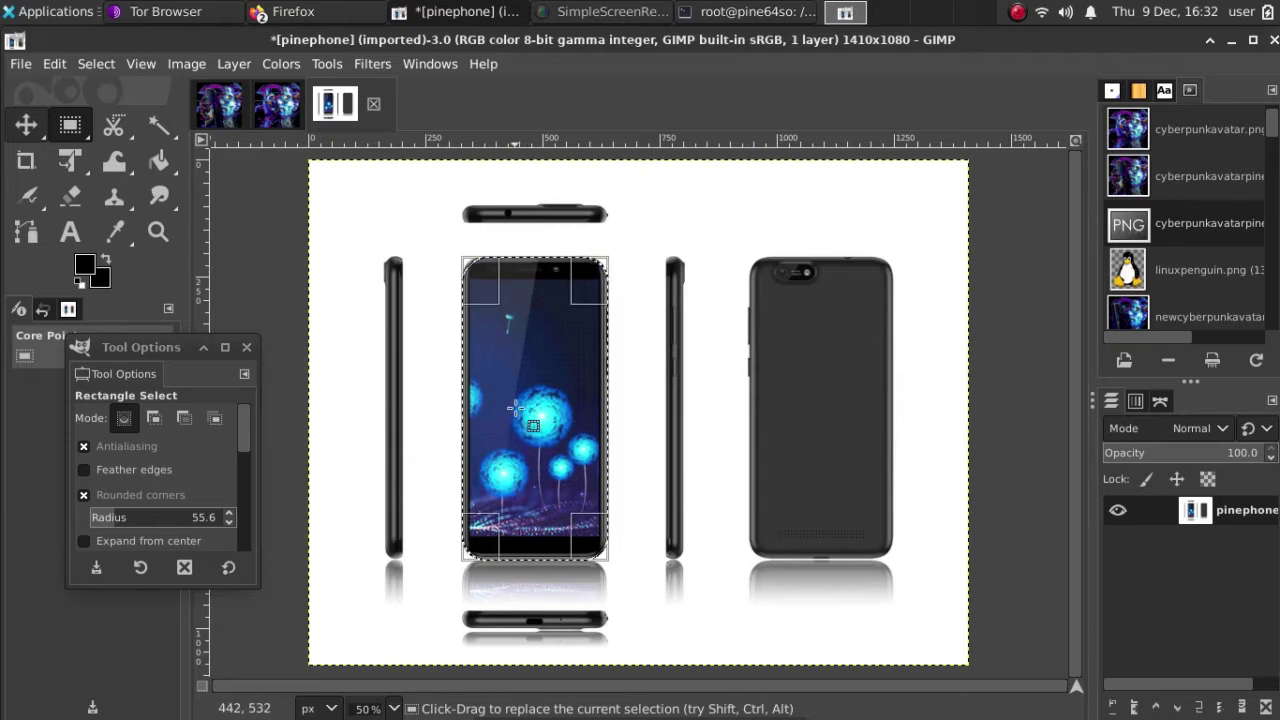
Cut the selected phone front out of the picture and paste it as a new image
{"action": "right_click", "coordinate": [542, 434]}
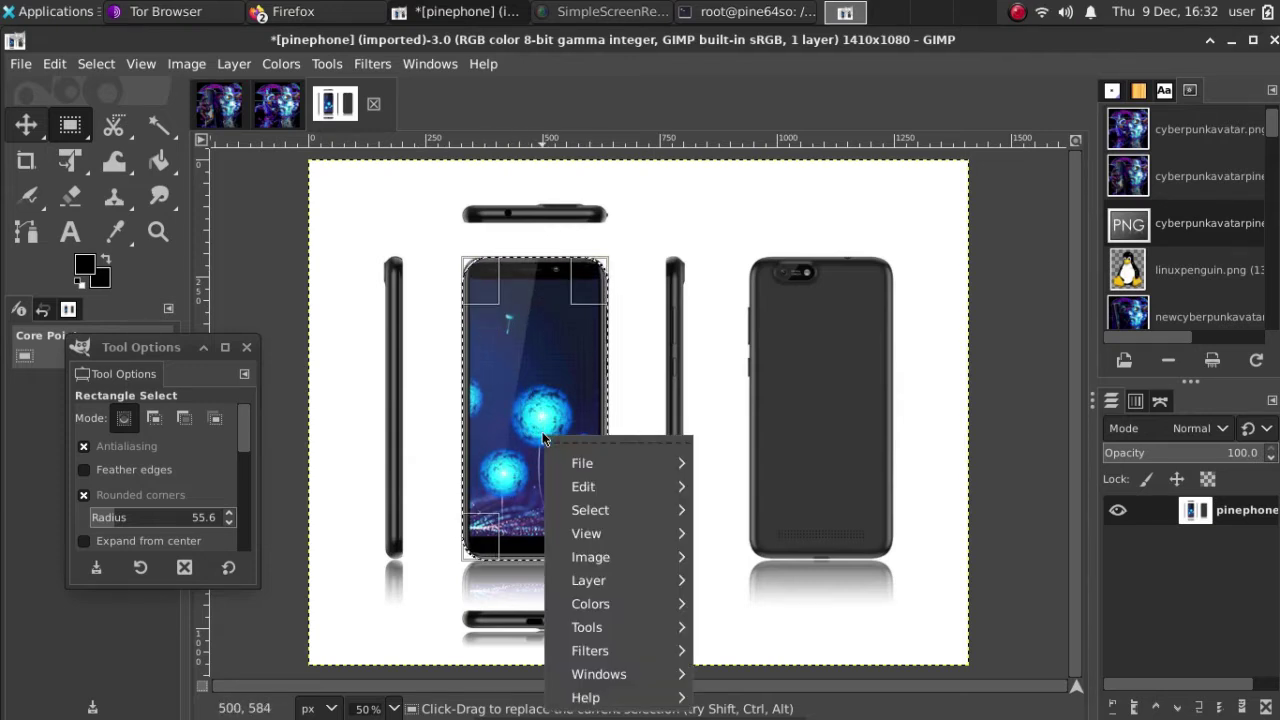
{"action": "mouse_move", "coordinate": [643, 488]}
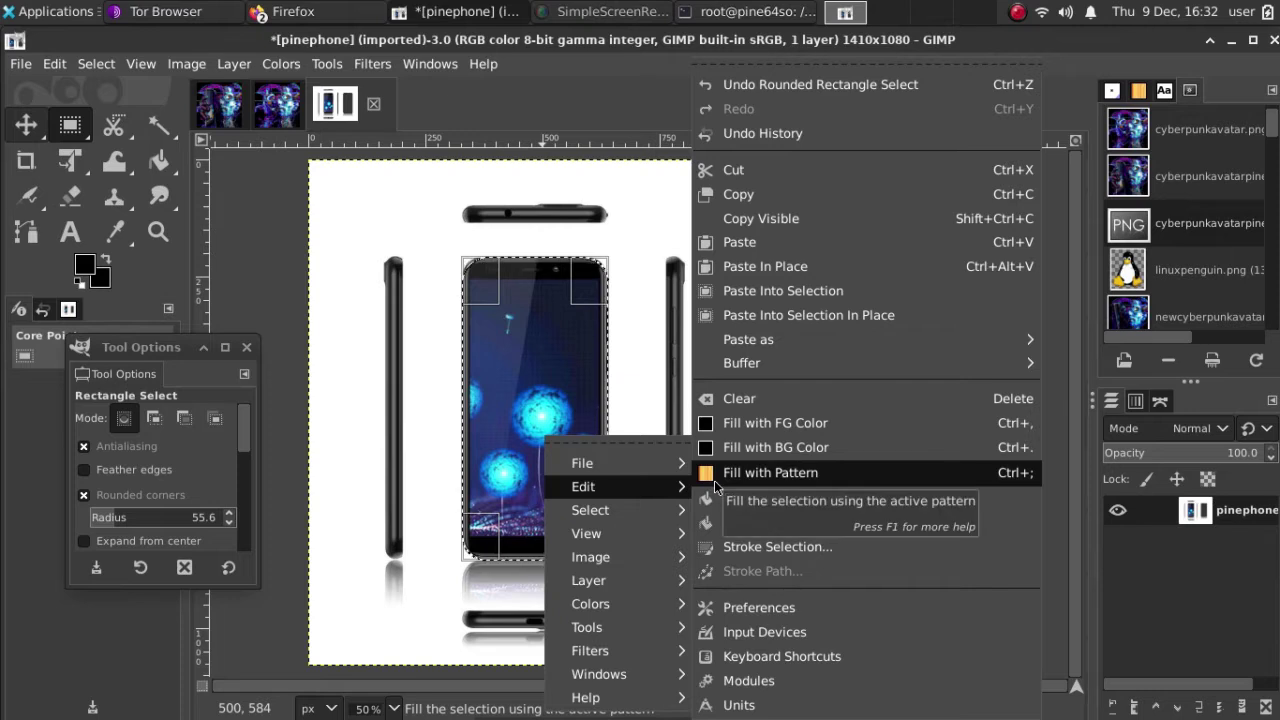
{"action": "left_click", "coordinate": [831, 176]}
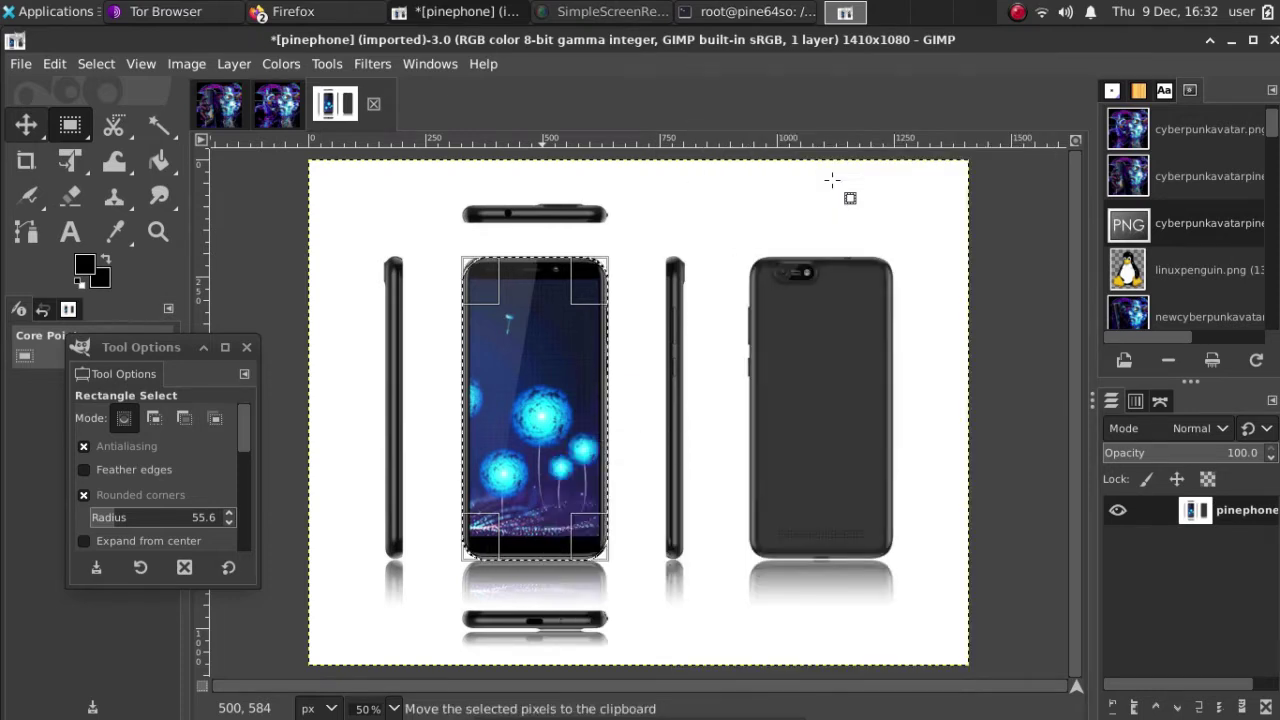
{"action": "left_click", "coordinate": [52, 63]}
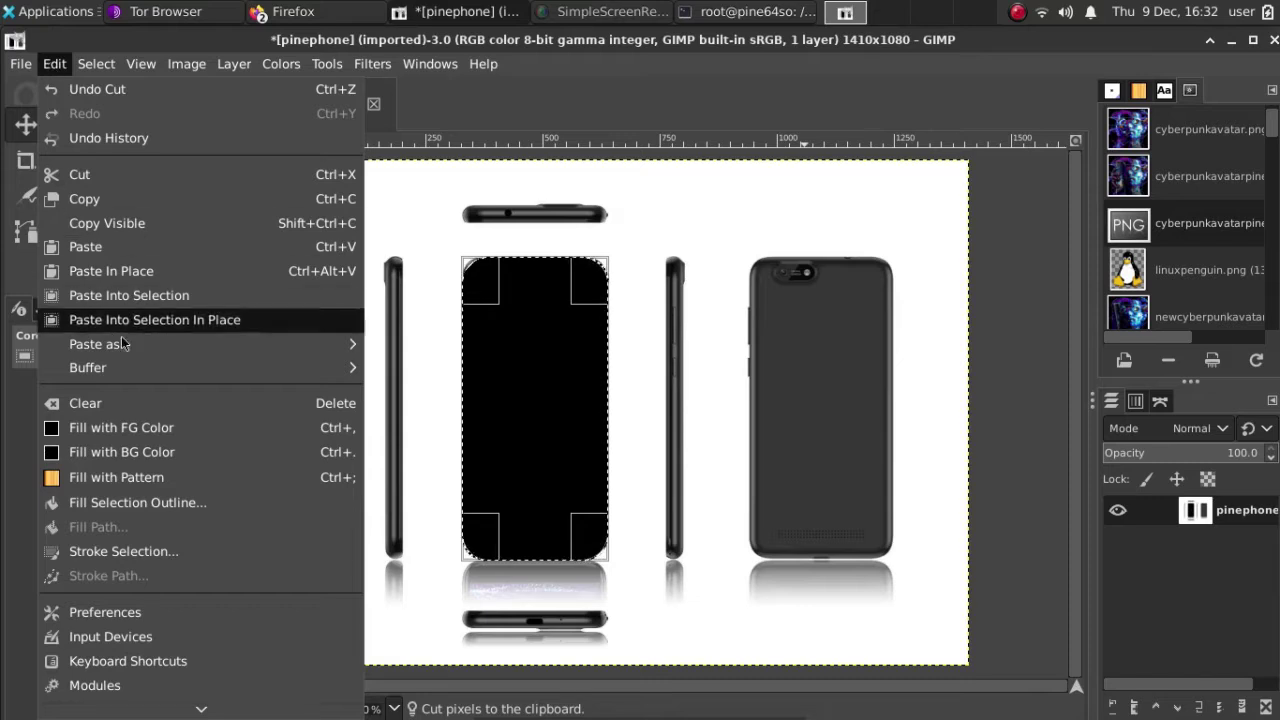
{"action": "mouse_move", "coordinate": [262, 343]}
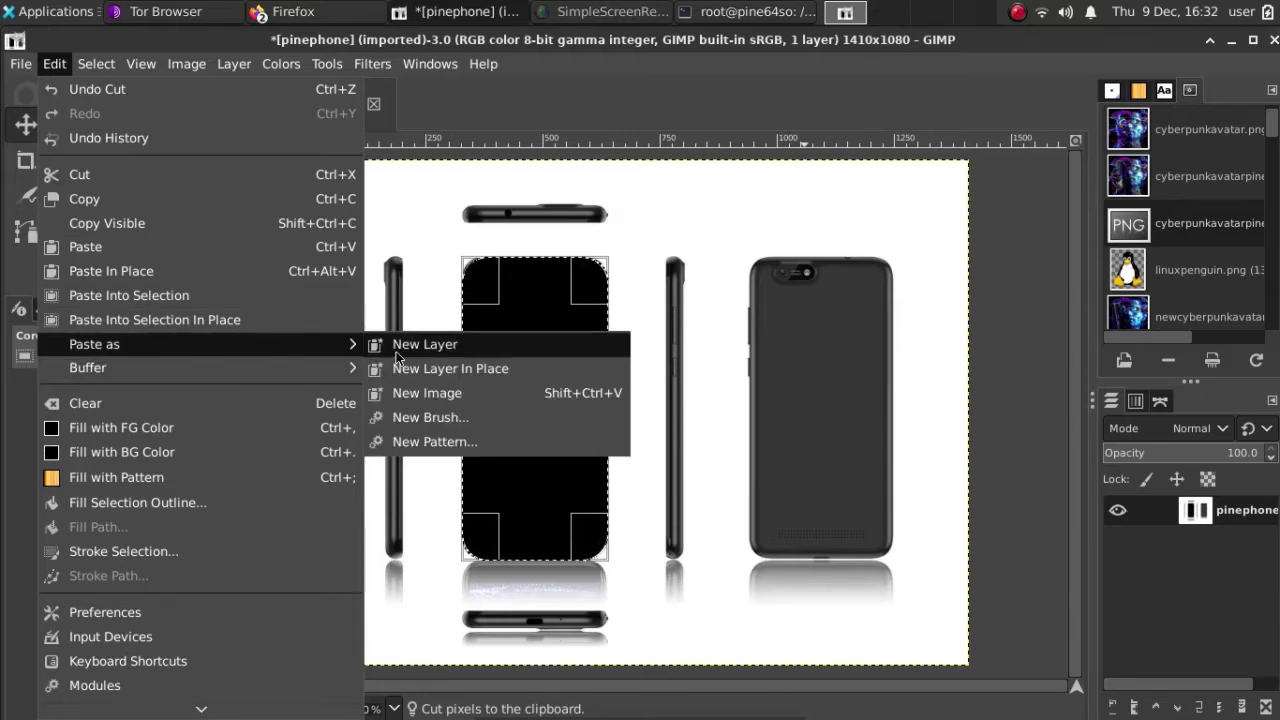
{"action": "left_click", "coordinate": [425, 397]}
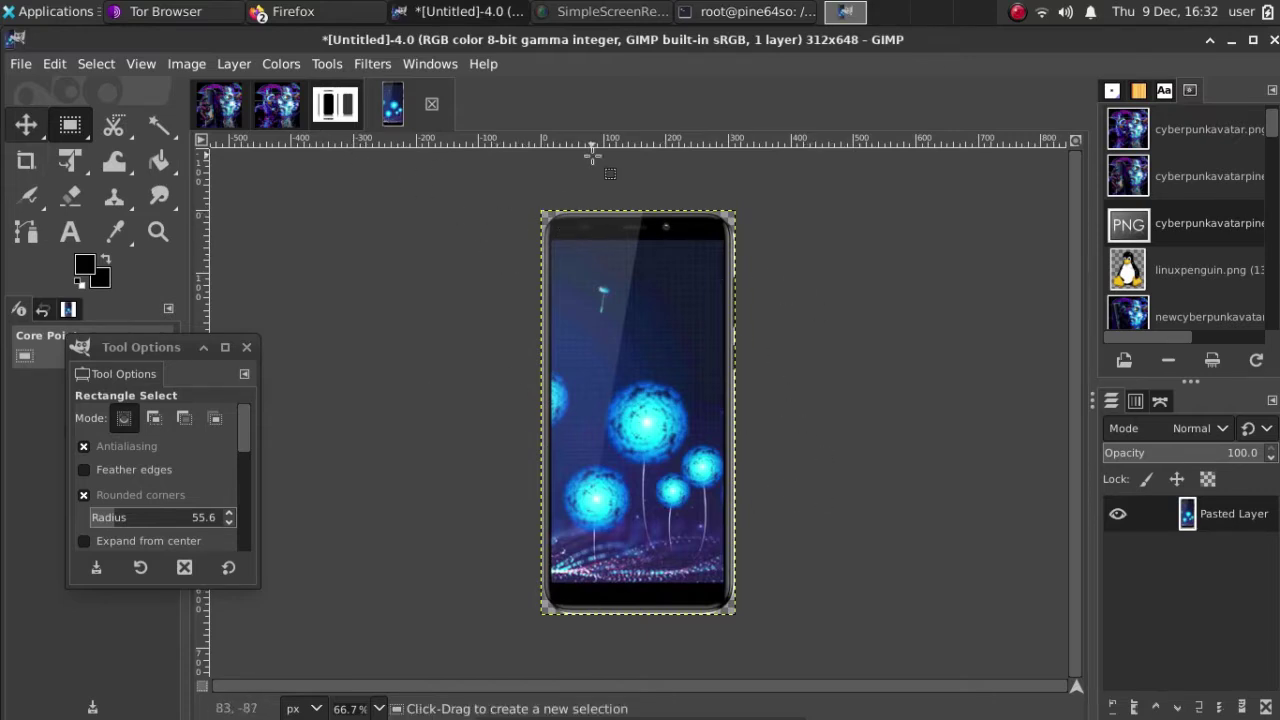
Enlarge the new image's canvas to 166.35% width and 164.81% height, with the phone offset about 107 px in X and 202 px in Y
{"action": "left_click", "coordinate": [187, 64]}
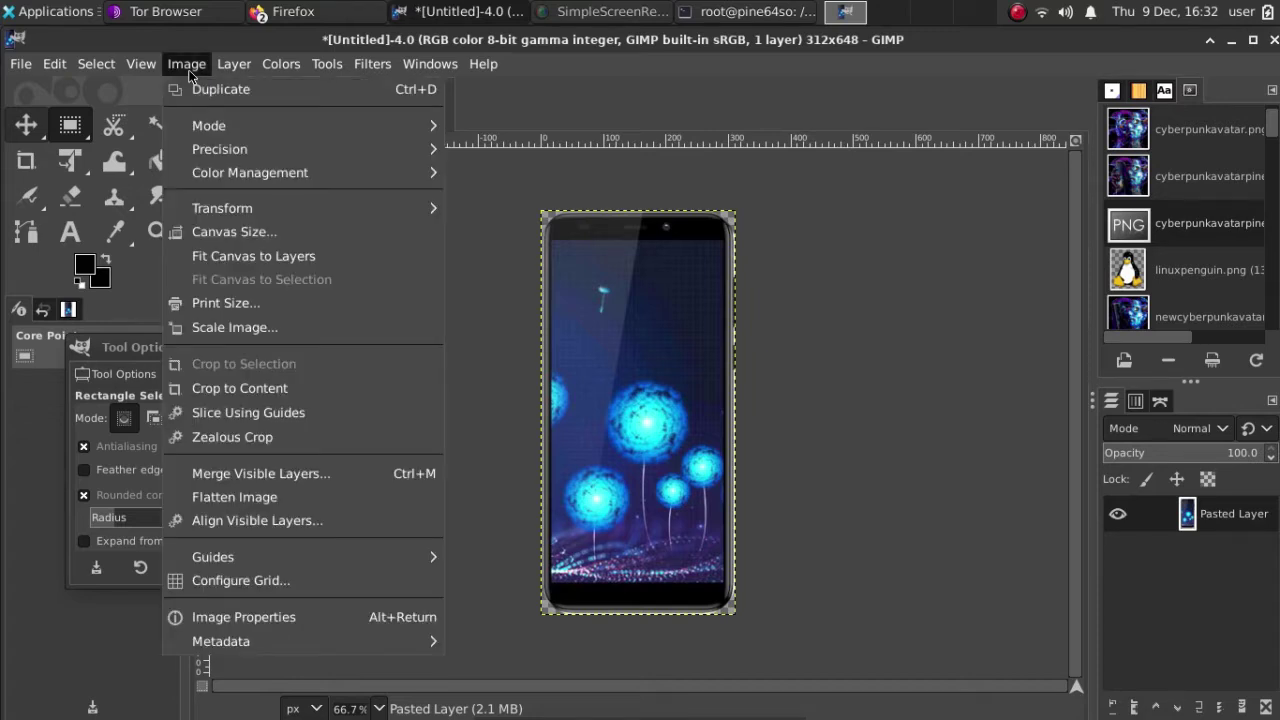
{"action": "left_click", "coordinate": [262, 236]}
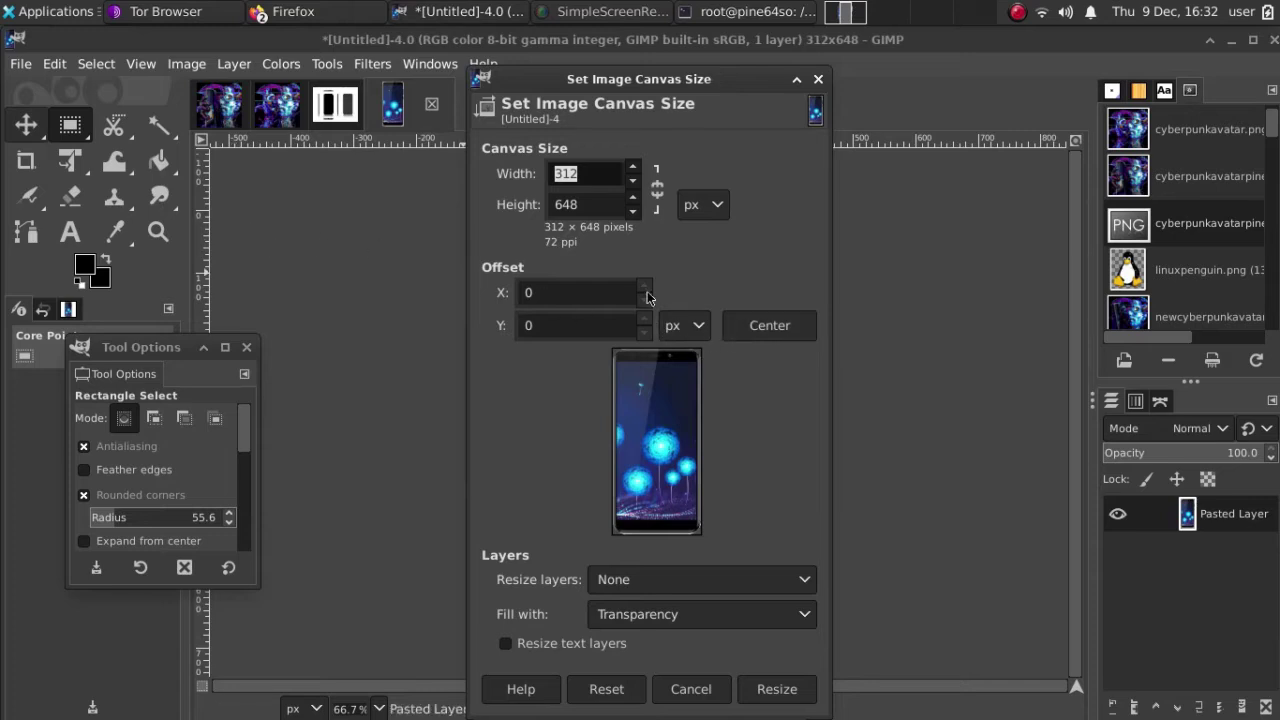
{"action": "left_click", "coordinate": [703, 205]}
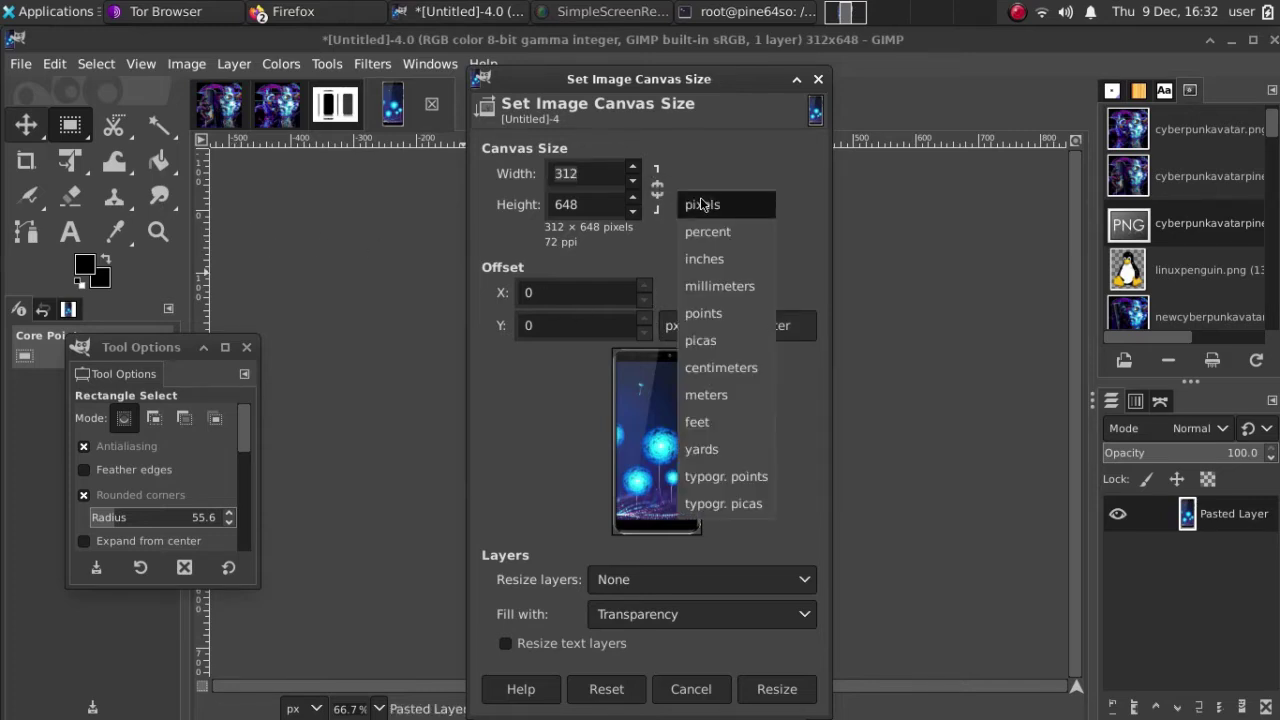
{"action": "left_click", "coordinate": [706, 232]}
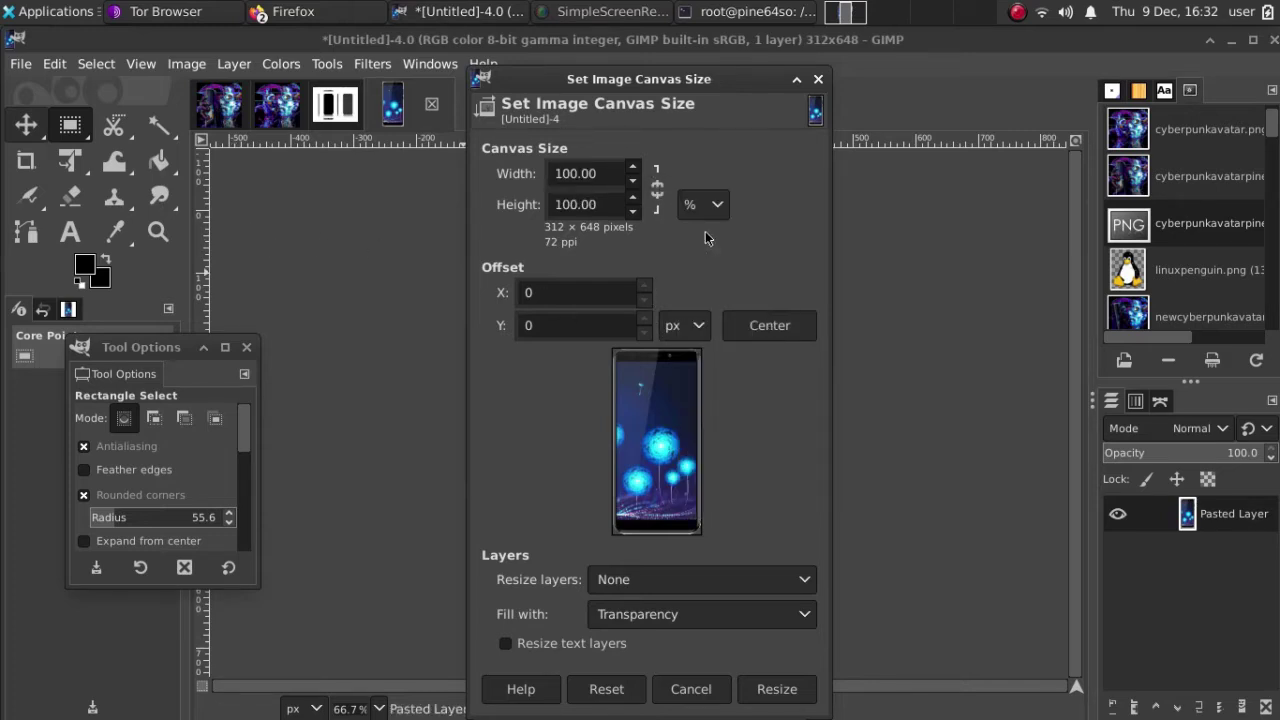
{"action": "left_click", "coordinate": [656, 188]}
{"action": "scroll", "coordinate": [632, 173], "scroll_direction": "up", "scroll_amount": 5}
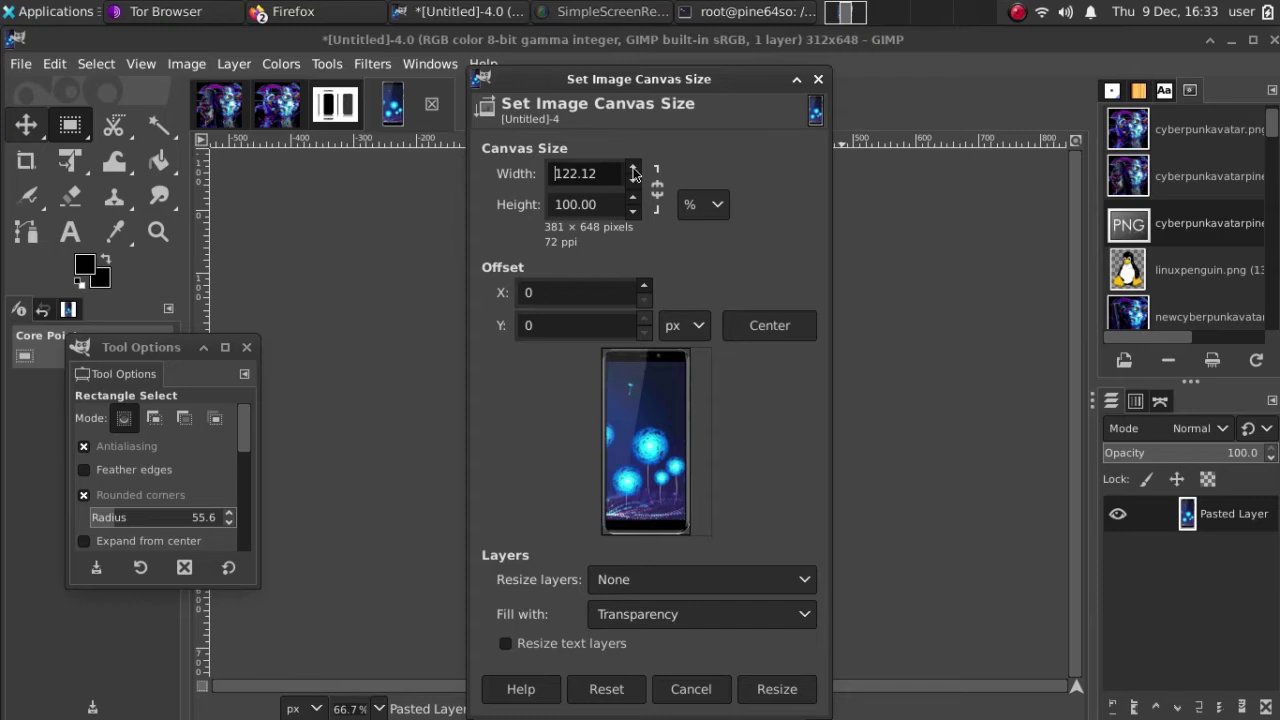
{"action": "scroll", "coordinate": [632, 190], "scroll_direction": "down", "scroll_amount": 5}
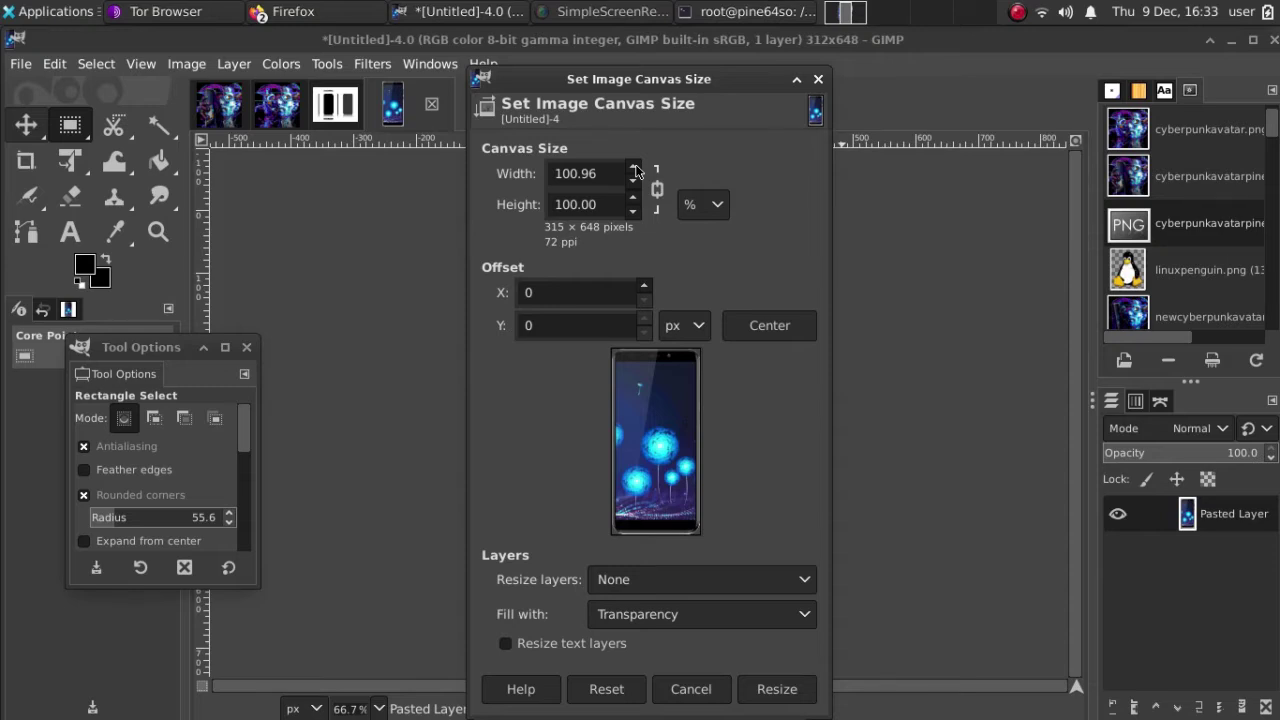
{"action": "scroll", "coordinate": [635, 170], "scroll_direction": "up", "scroll_amount": 15}
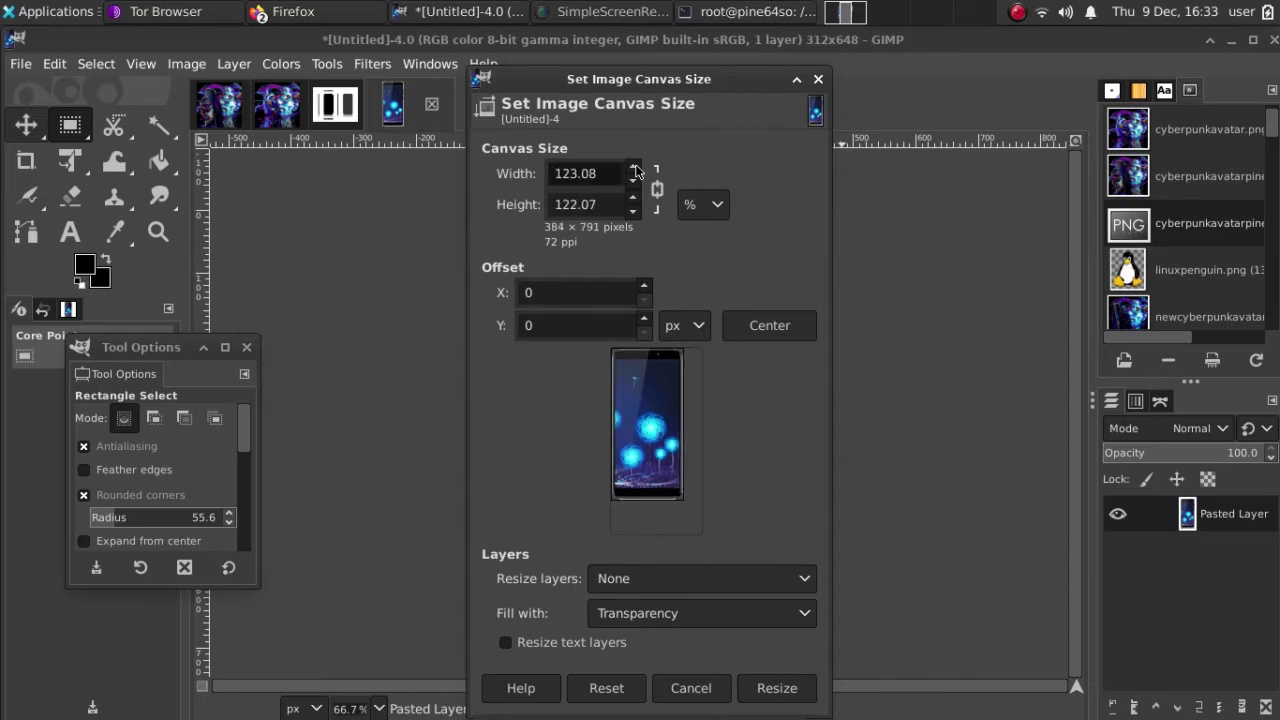
{"action": "scroll", "coordinate": [635, 170], "scroll_direction": "up", "scroll_amount": 20}
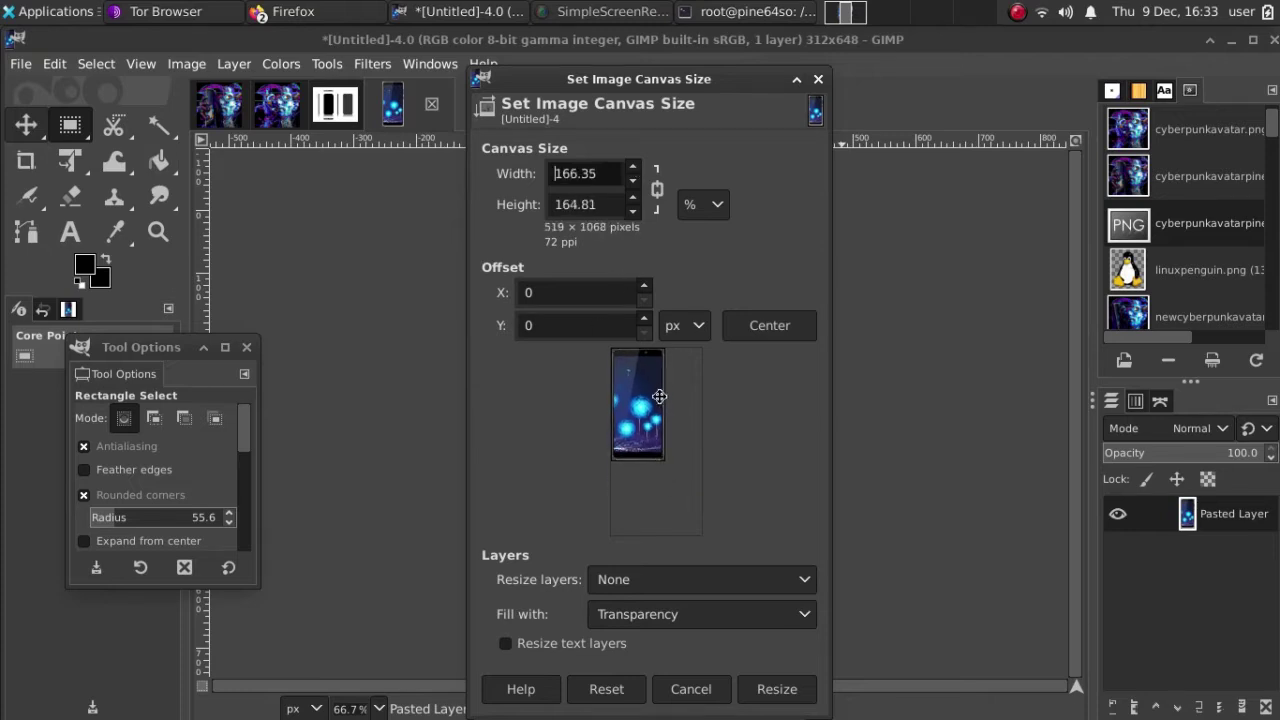
{"action": "left_click_drag", "start_coordinate": [639, 407], "coordinate": [657, 442]}
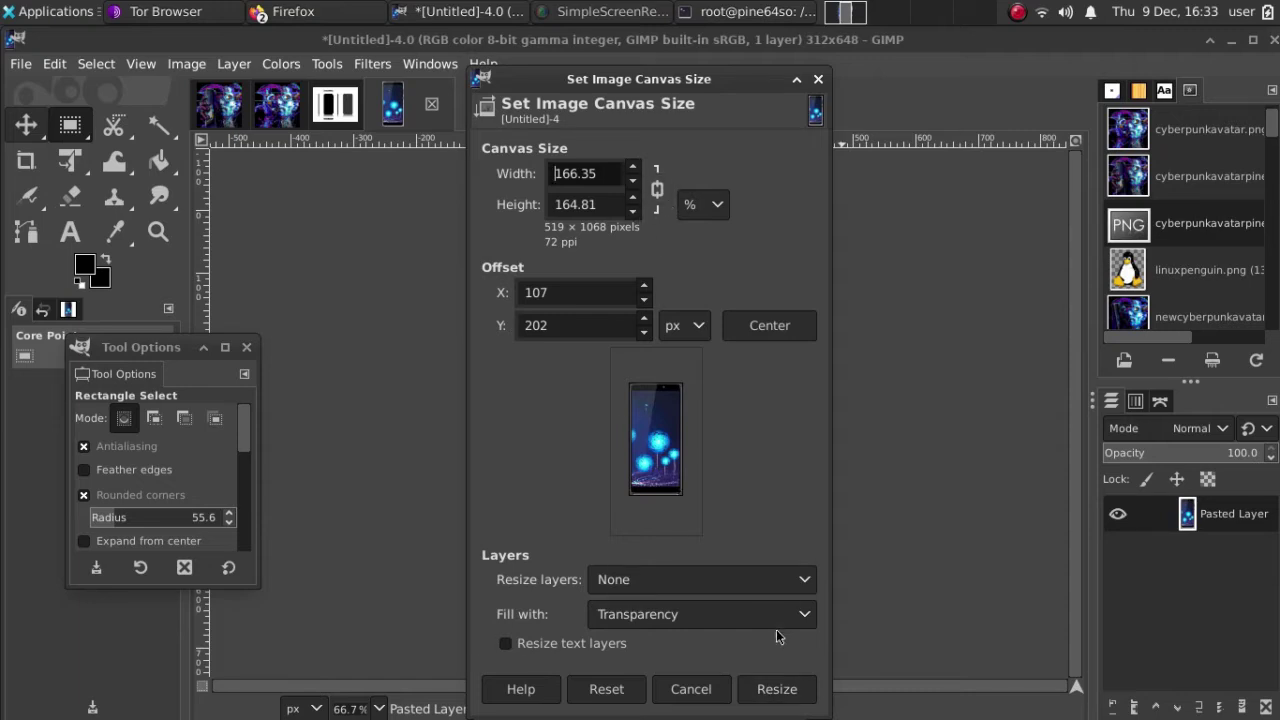
{"action": "left_click", "coordinate": [772, 686]}
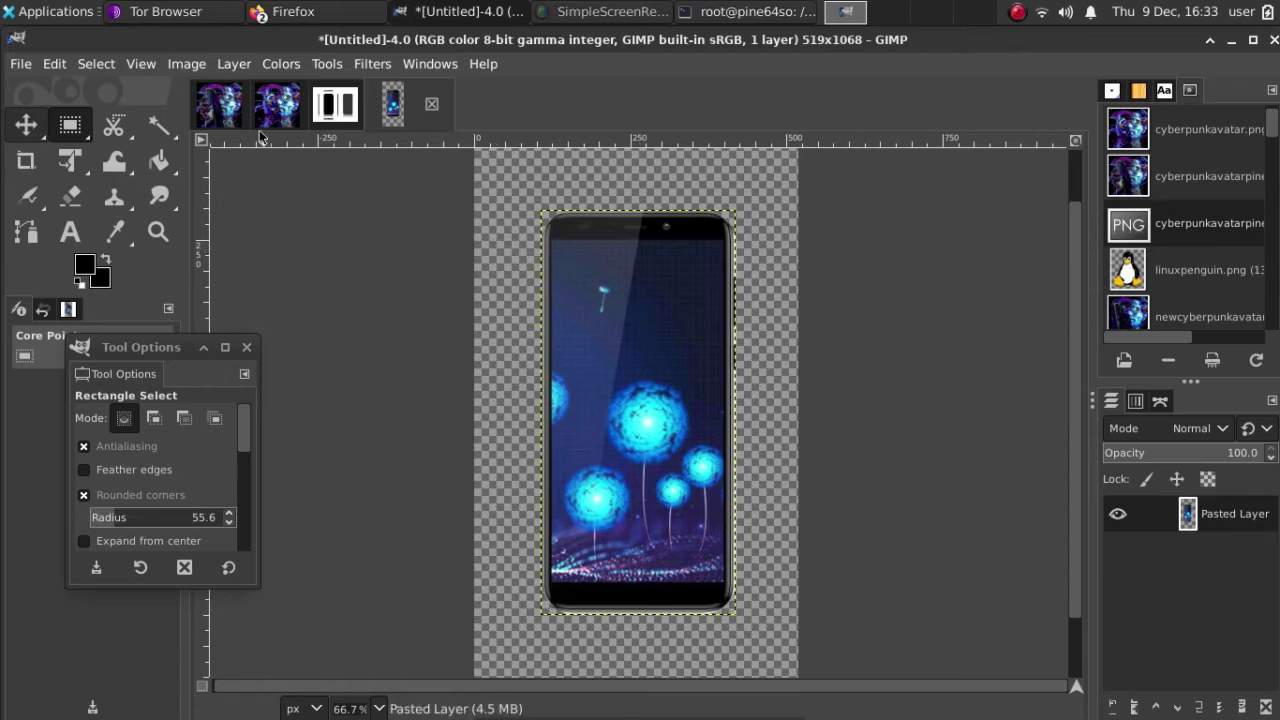
Return to the cyberpunk avatar image and toggle its pasted layer to examine how the phone is placed and angled
{"action": "left_click", "coordinate": [212, 107]}
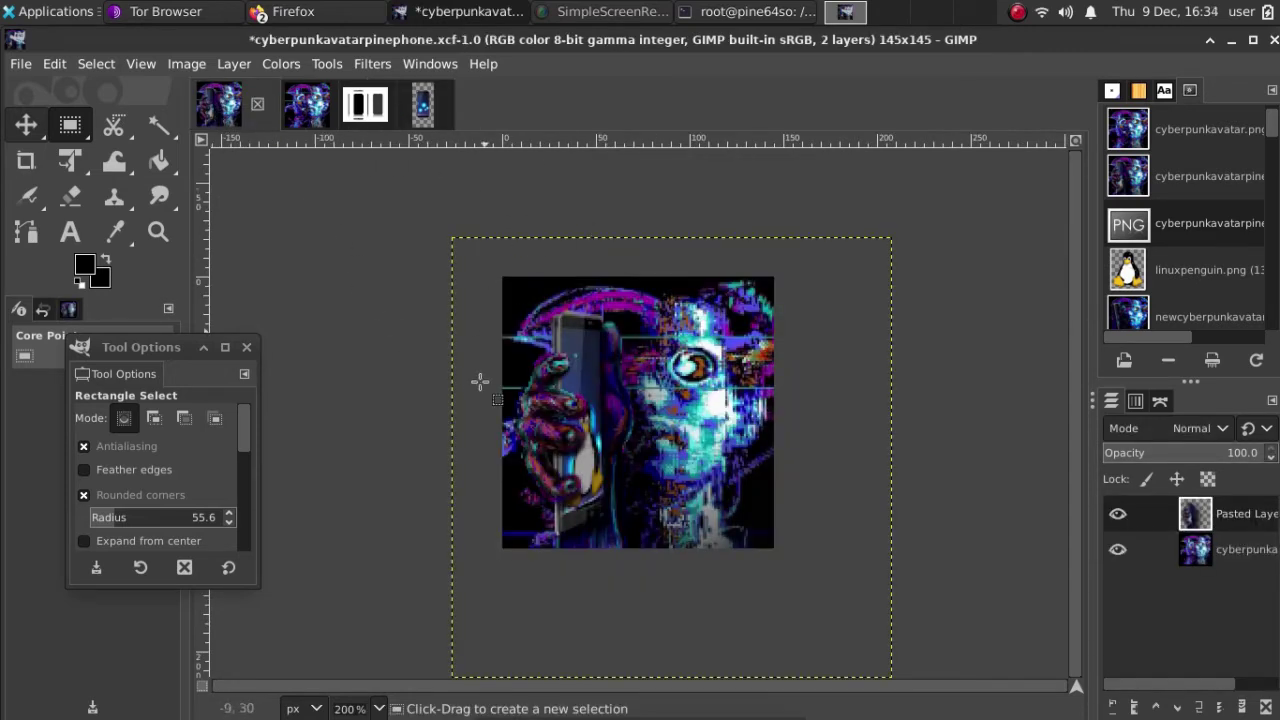
{"action": "left_click", "coordinate": [1113, 518]}
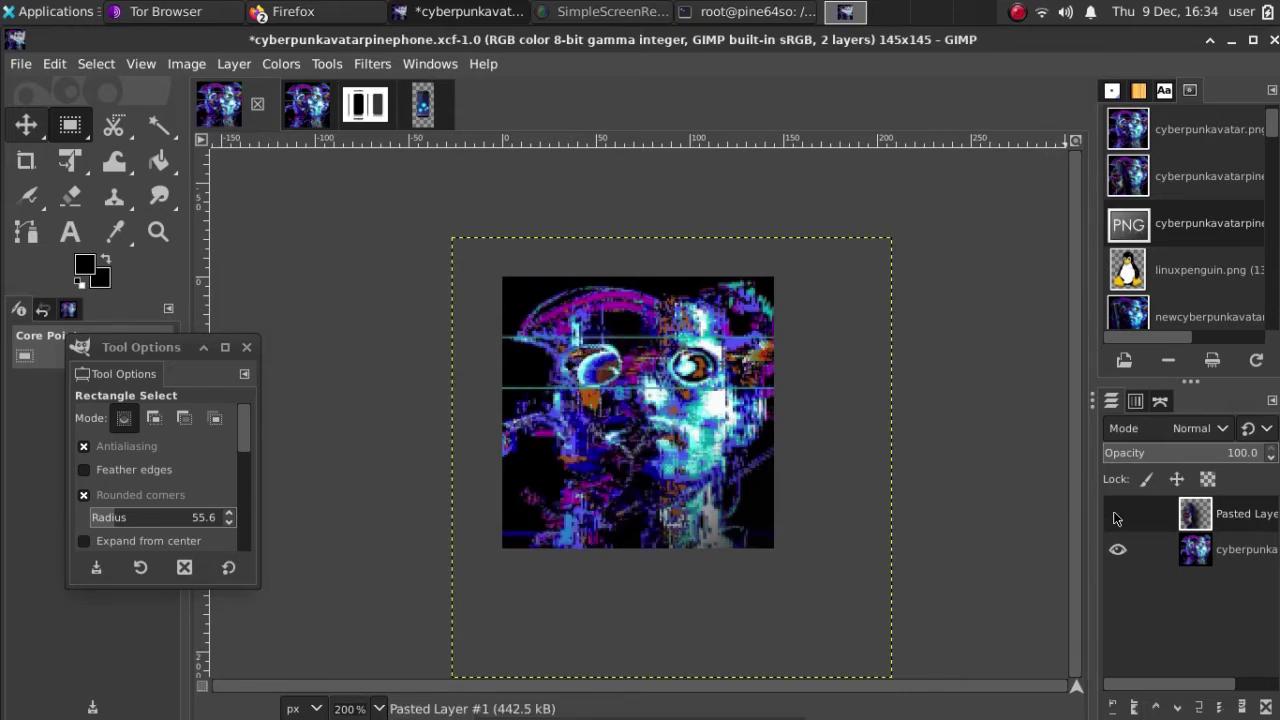
{"action": "left_click", "coordinate": [1118, 514]}
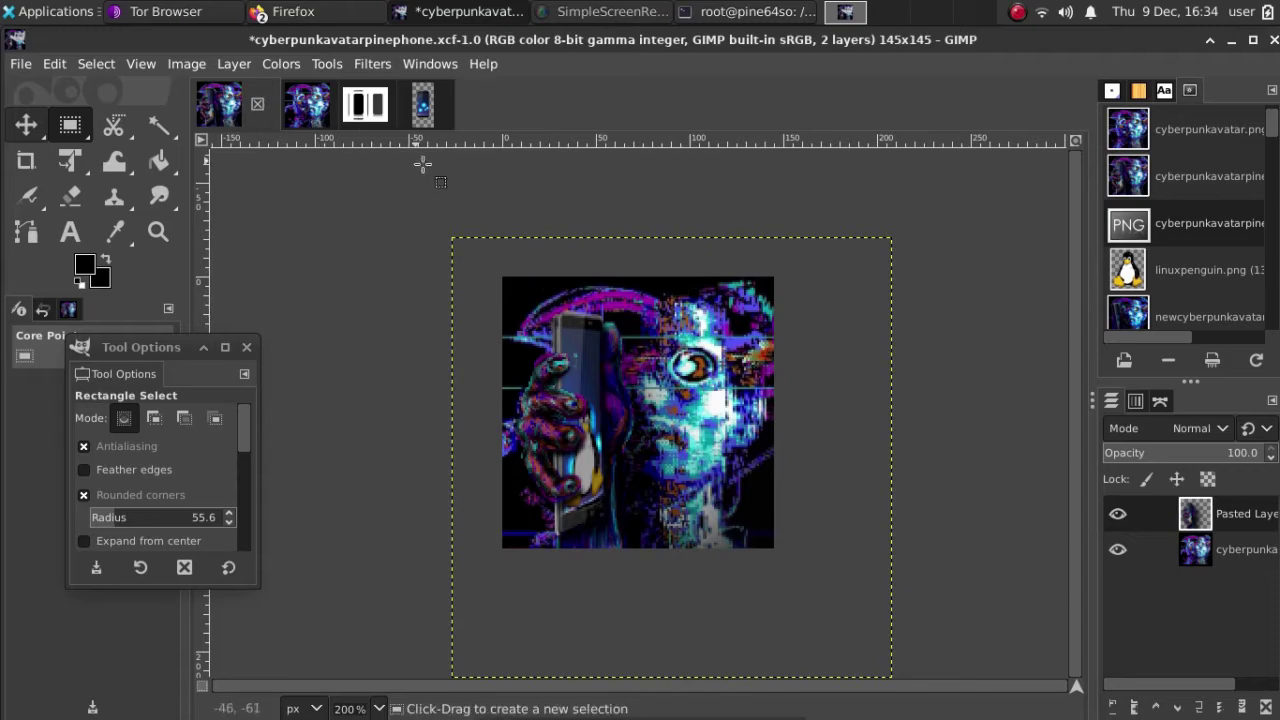
In the cut-out phone image, expand the pasted layer to the full image size
{"action": "left_click", "coordinate": [422, 104]}
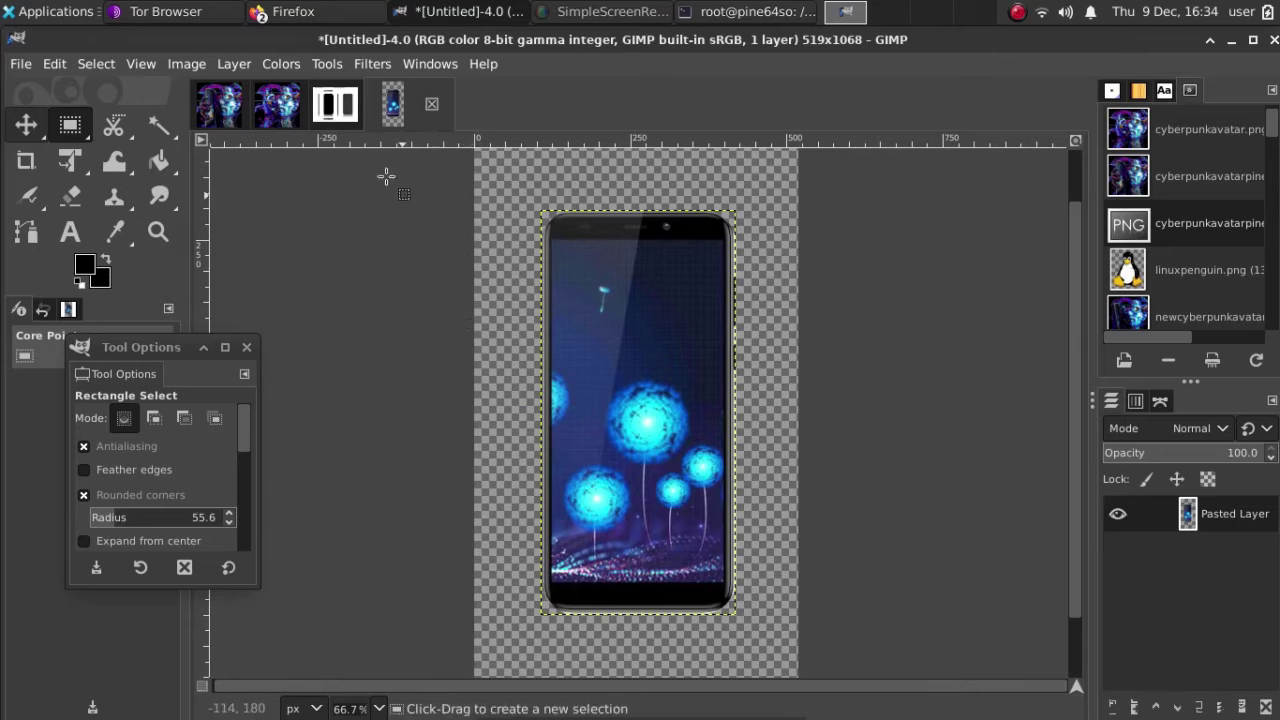
{"action": "left_click", "coordinate": [234, 64]}
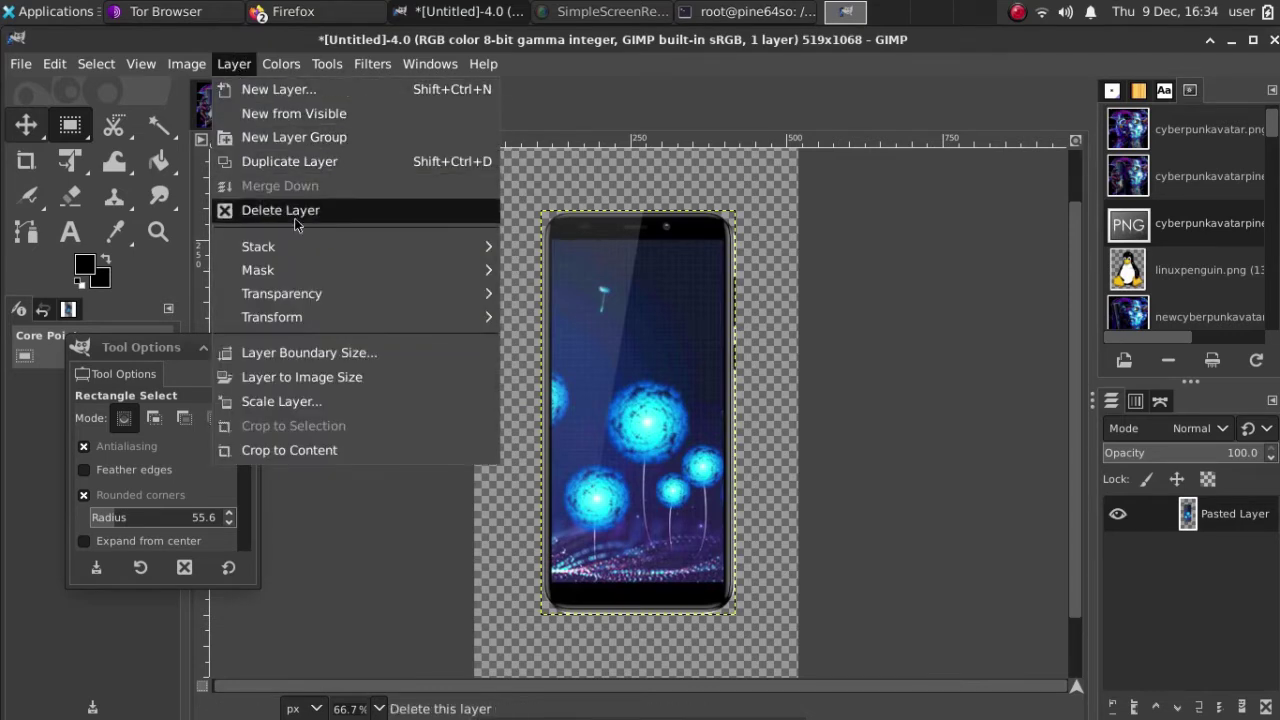
{"action": "left_click", "coordinate": [332, 379]}
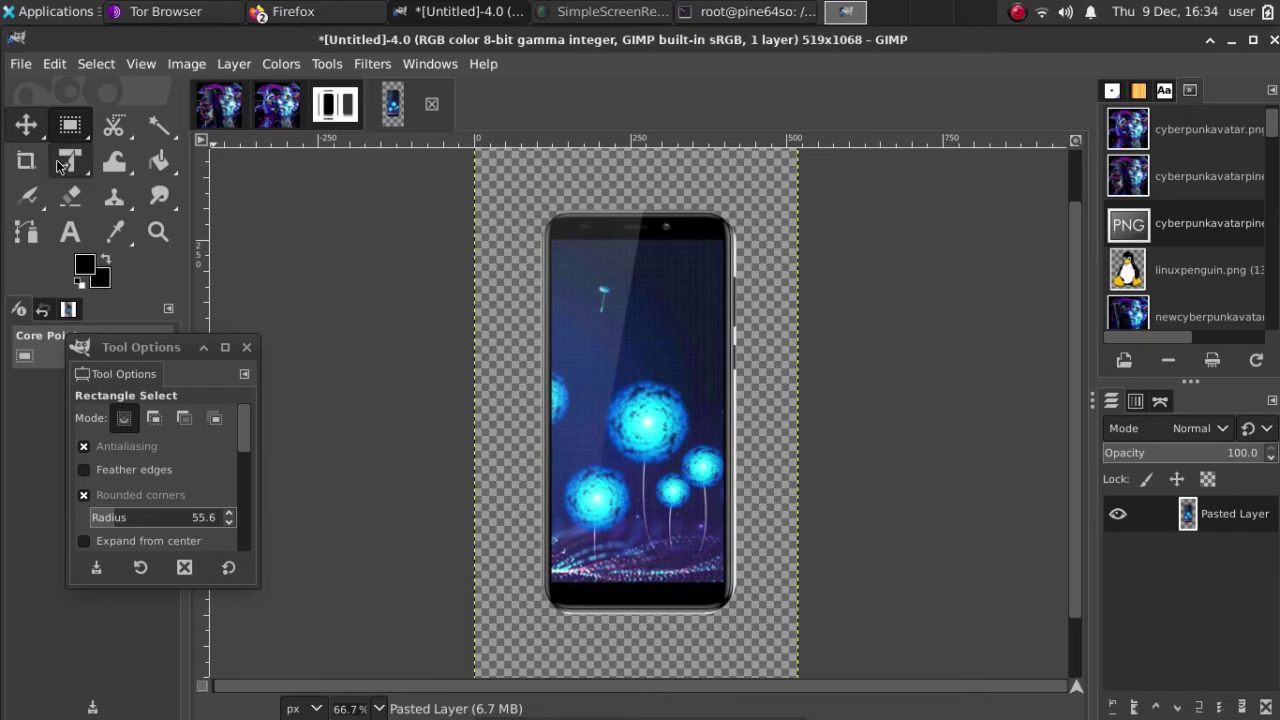
Start a Unified Transform on the phone layer, shift it about 30 px in X and -66 px in Y, and shear its right side upward
{"action": "left_click", "coordinate": [61, 164]}
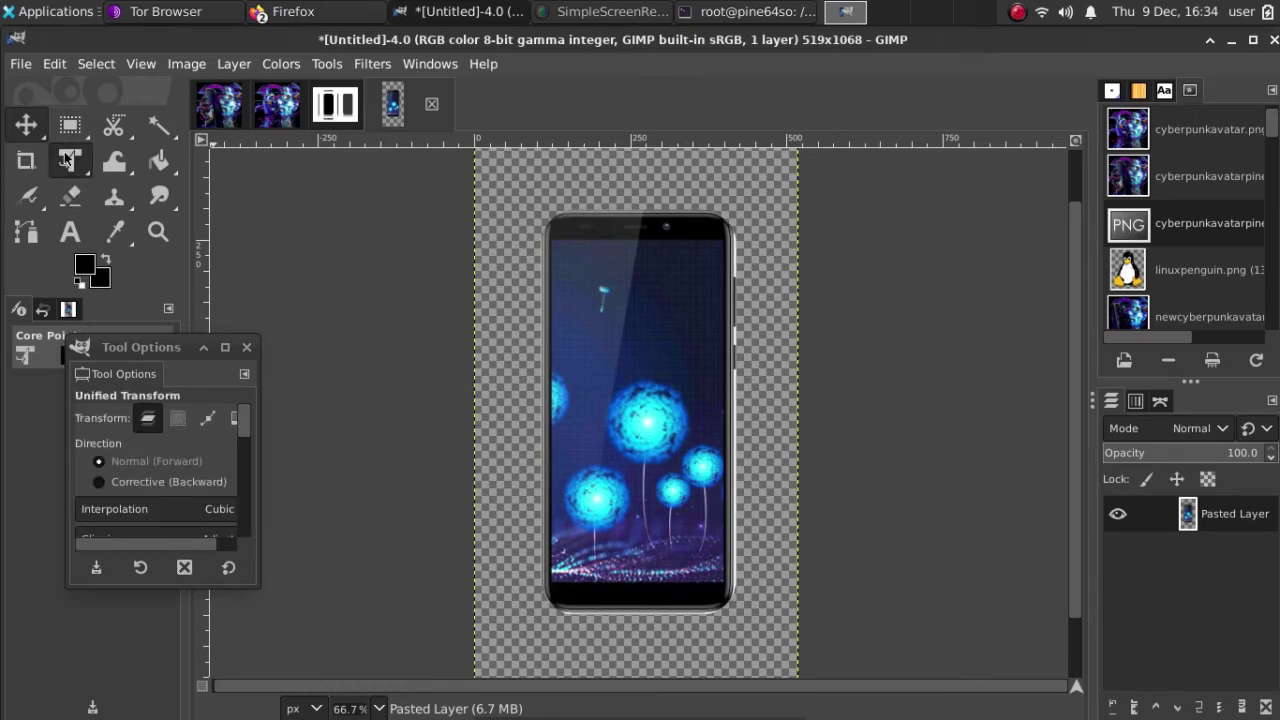
{"action": "left_click", "coordinate": [65, 160]}
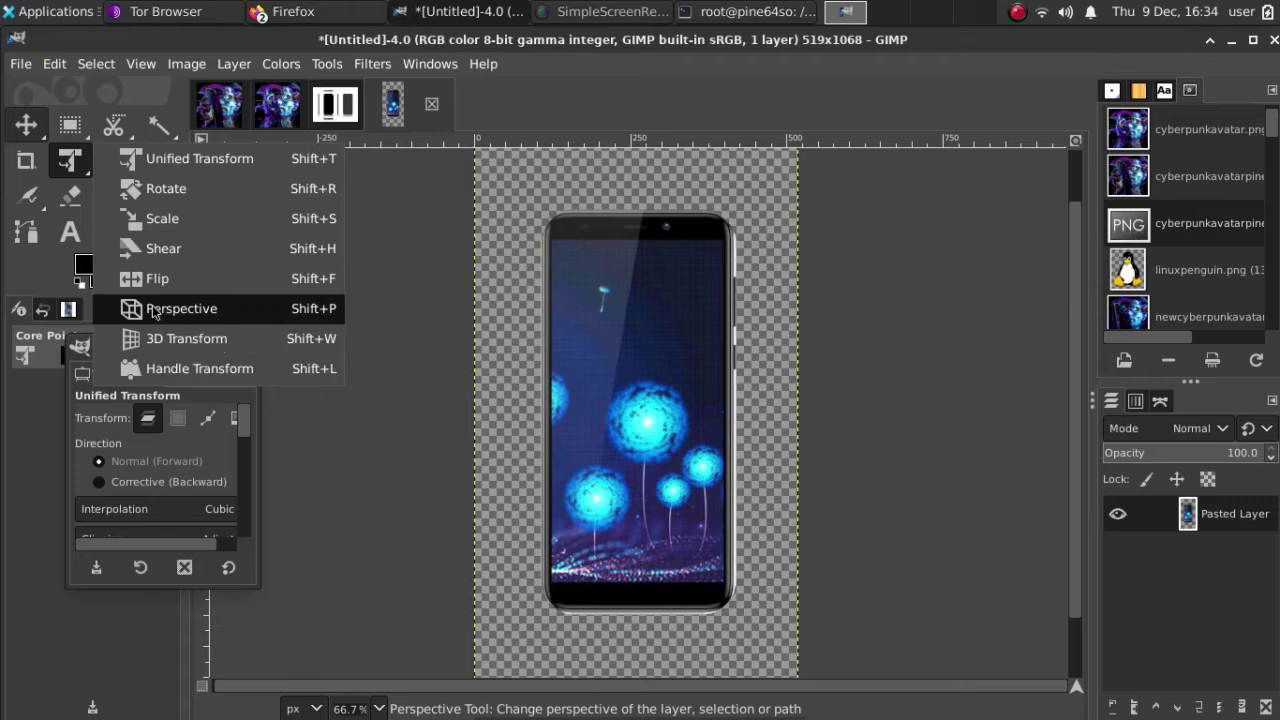
{"action": "left_click", "coordinate": [174, 162]}
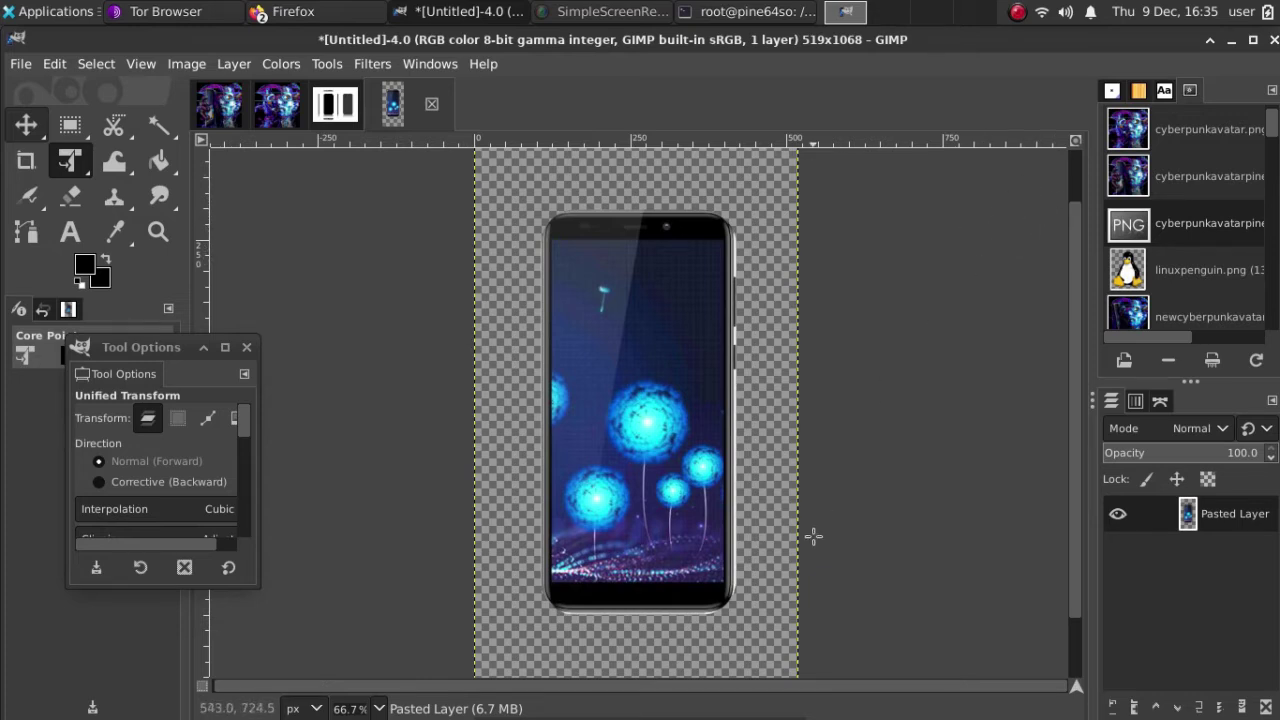
{"action": "left_click", "coordinate": [707, 580]}
{"action": "left_click_drag", "start_coordinate": [815, 583], "coordinate": [755, 525]}
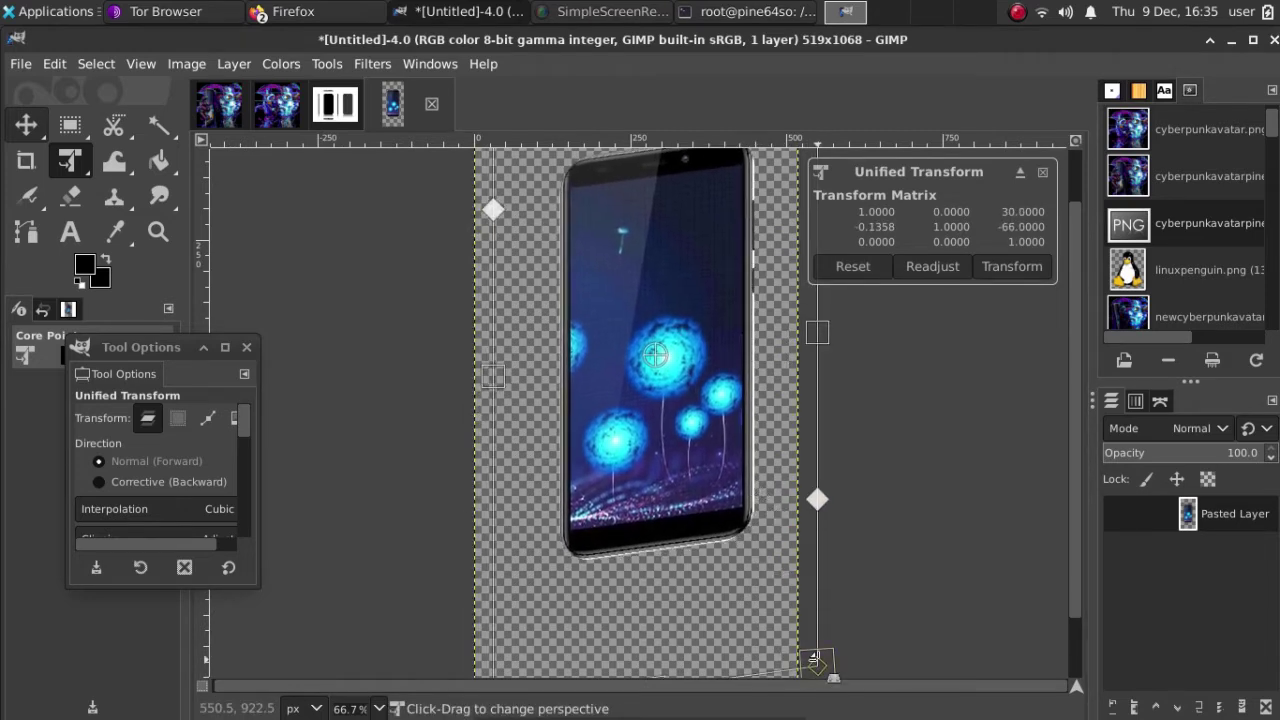
Pull the transform's two right-hand corners inward in perspective so the phone's right side is shorter than its left
{"action": "scroll", "coordinate": [814, 660], "scroll_direction": "up", "scroll_amount": 4}
{"action": "scroll", "coordinate": [818, 662], "scroll_direction": "down", "scroll_amount": 3}
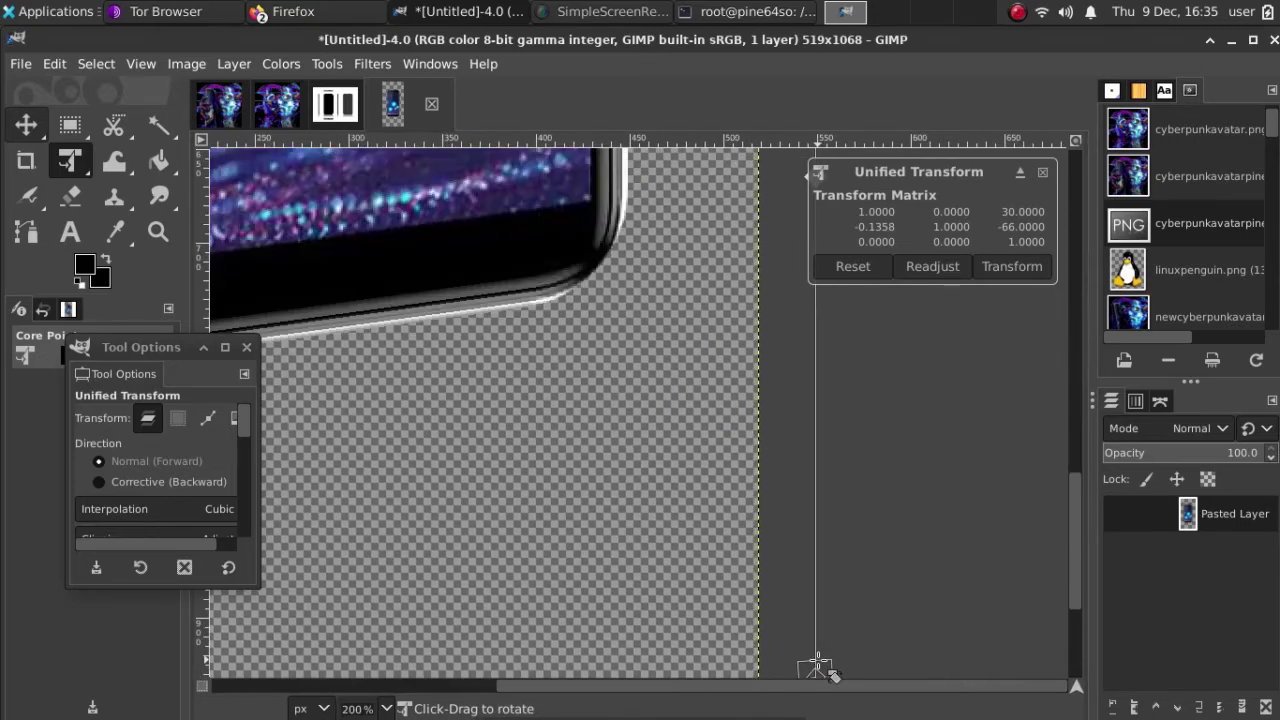
{"action": "left_click", "coordinate": [141, 63]}
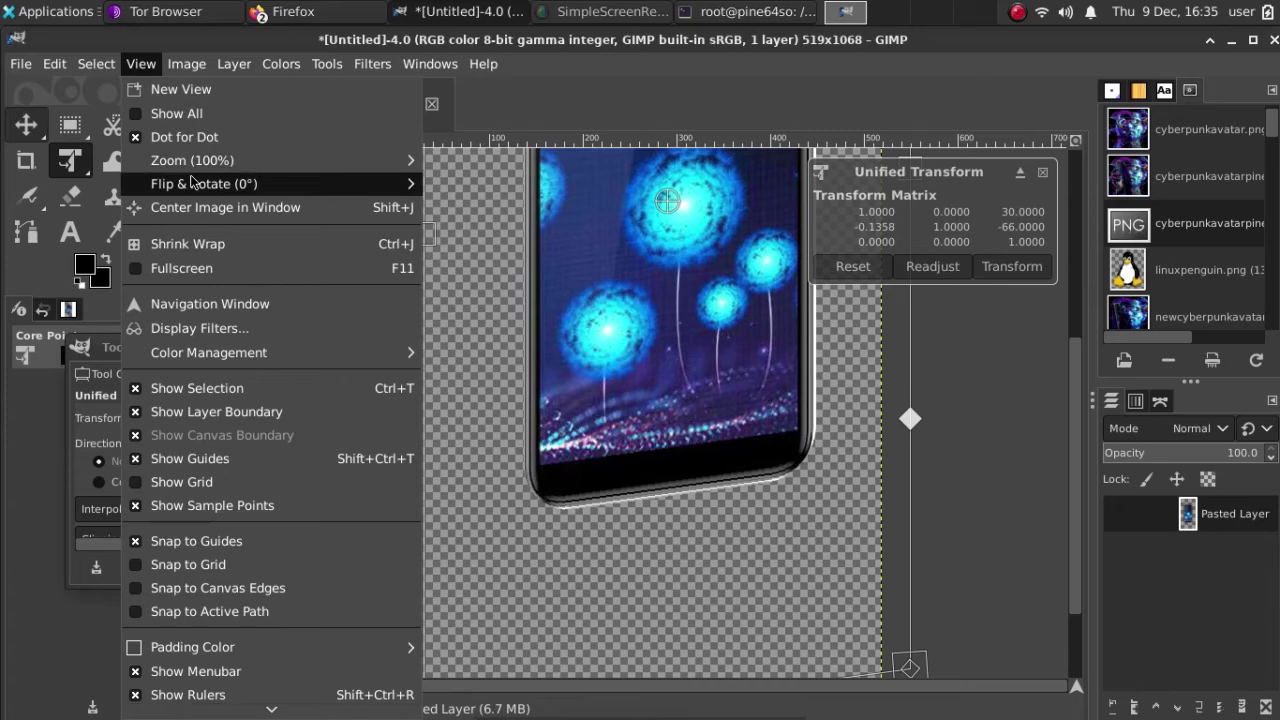
{"action": "mouse_move", "coordinate": [200, 160]}
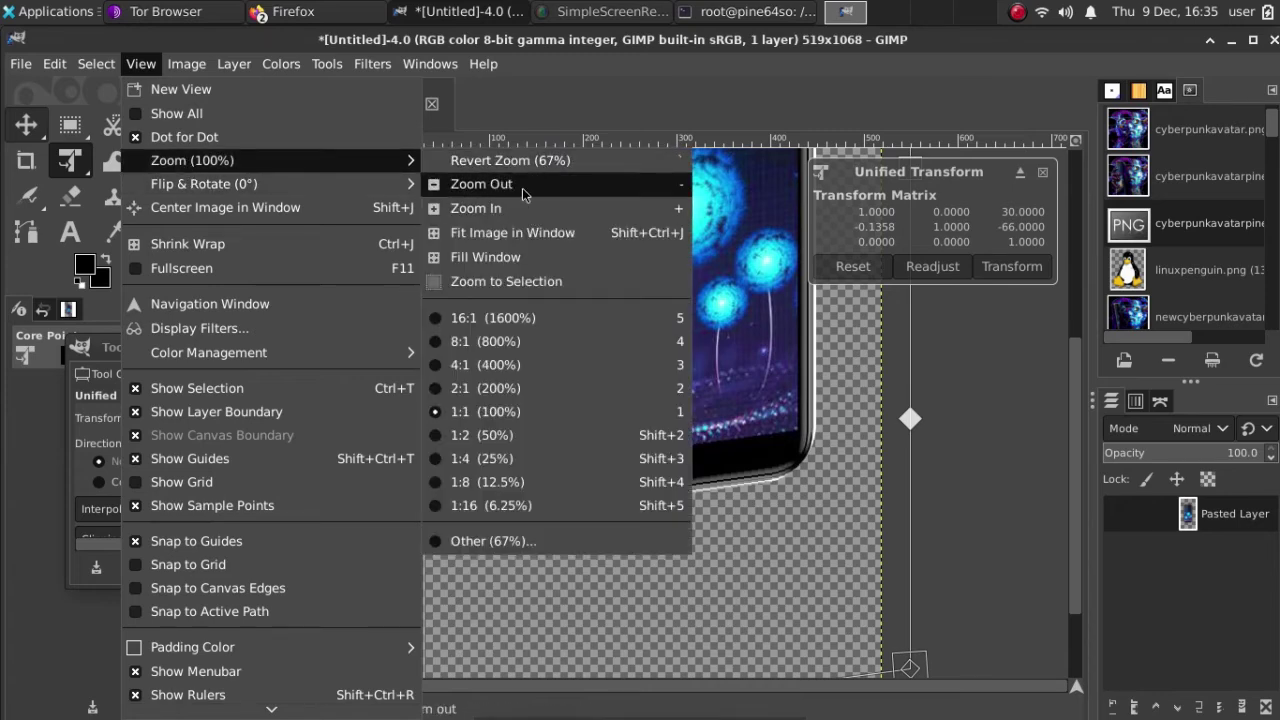
{"action": "left_click", "coordinate": [537, 184]}
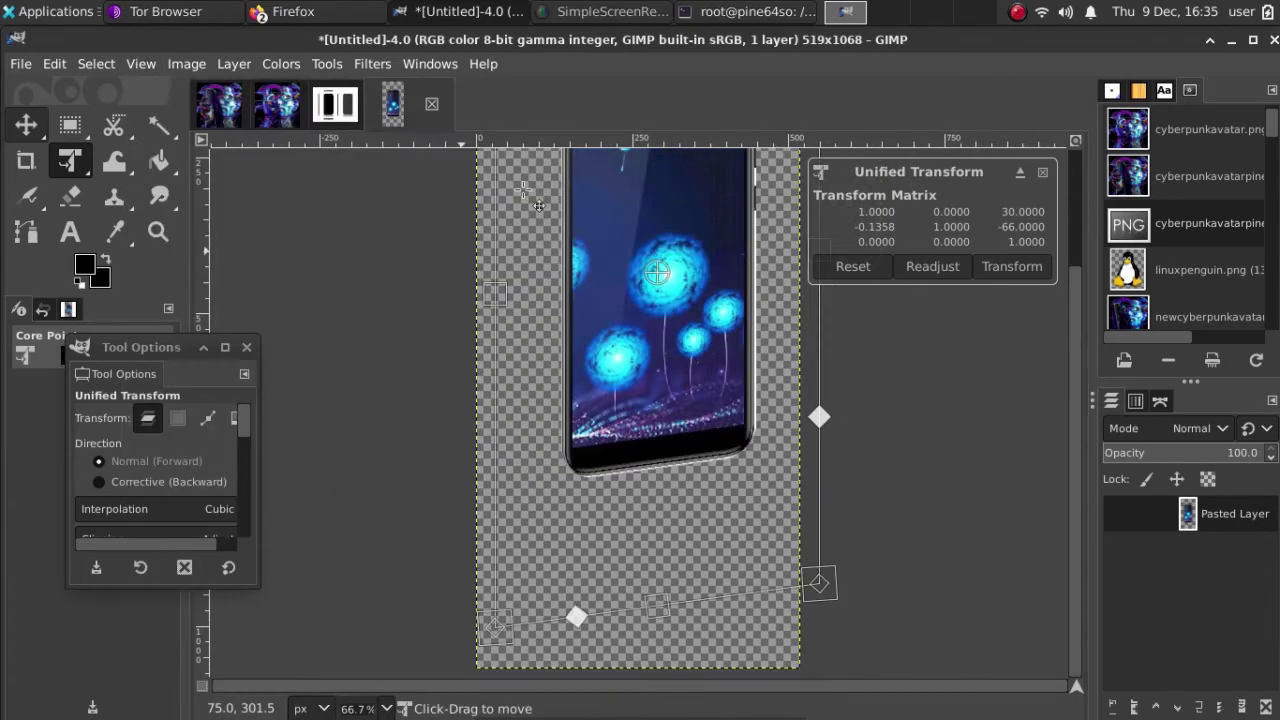
{"action": "left_click", "coordinate": [141, 63]}
{"action": "mouse_move", "coordinate": [200, 160]}
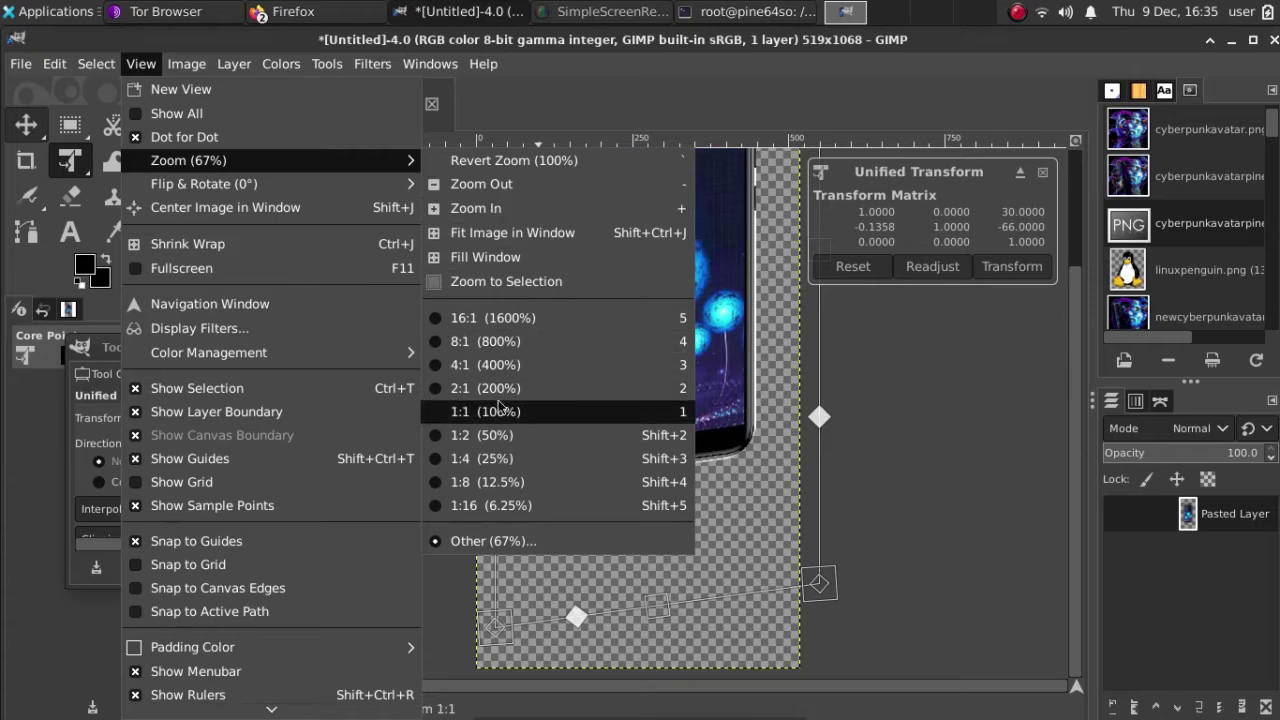
{"action": "left_click", "coordinate": [499, 435]}
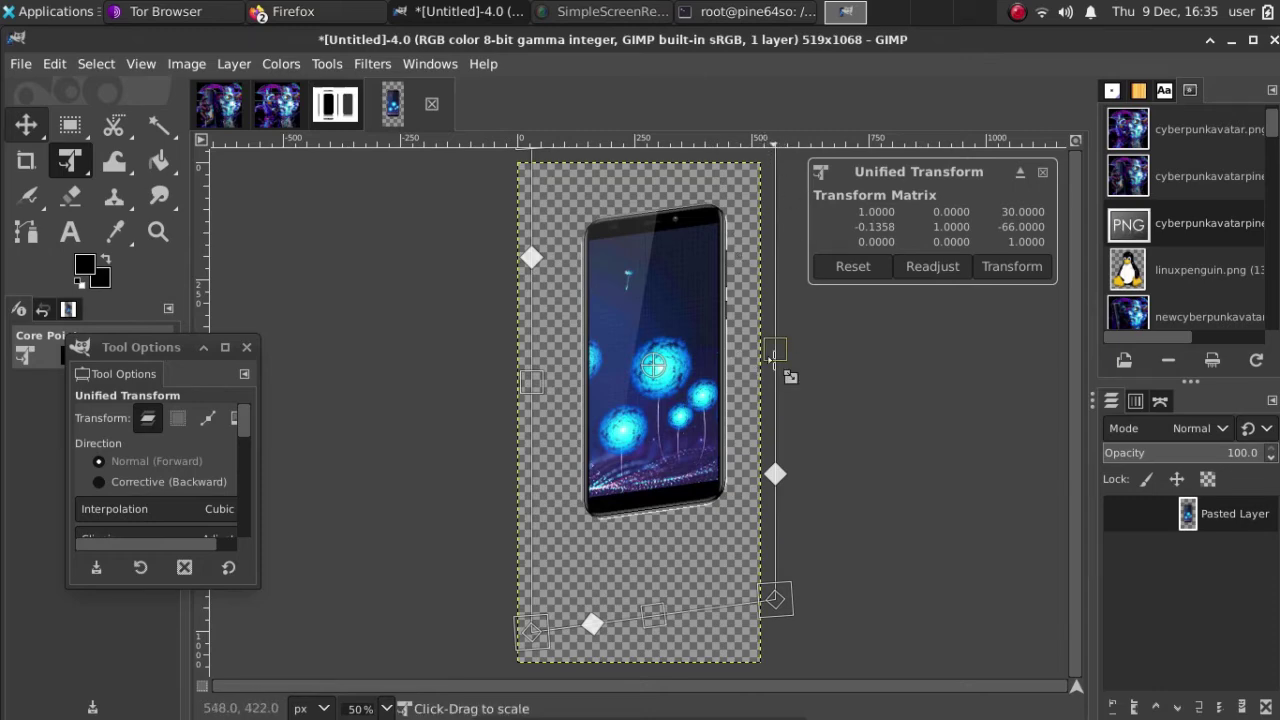
{"action": "left_click", "coordinate": [138, 64]}
{"action": "mouse_move", "coordinate": [178, 163]}
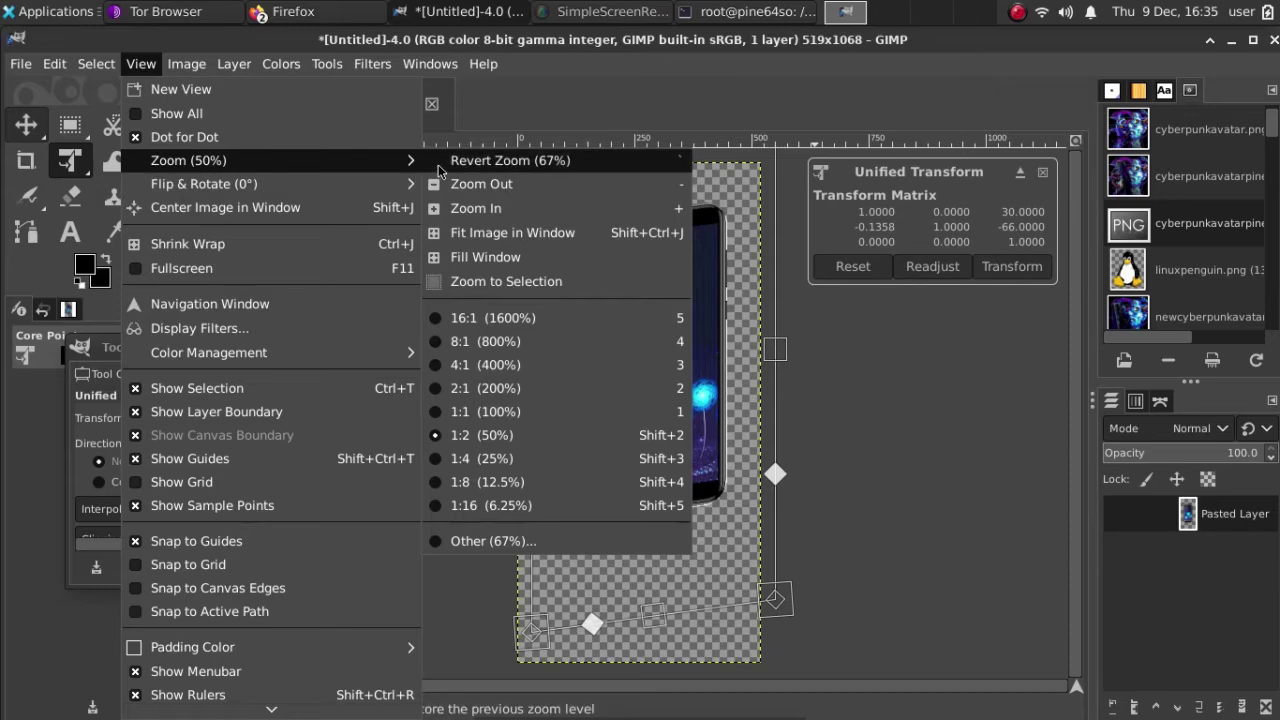
{"action": "left_click", "coordinate": [462, 185]}
{"action": "left_click_drag", "start_coordinate": [726, 205], "coordinate": [694, 284]}
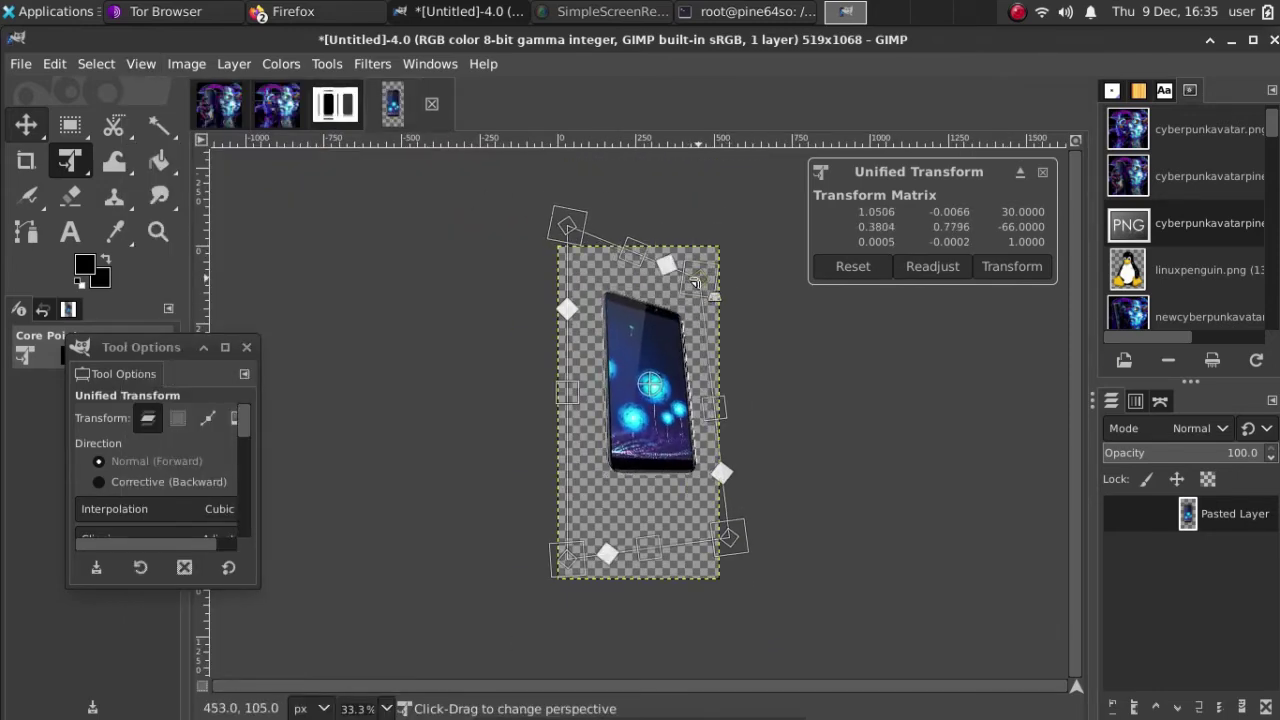
{"action": "left_click_drag", "start_coordinate": [729, 537], "coordinate": [706, 486]}
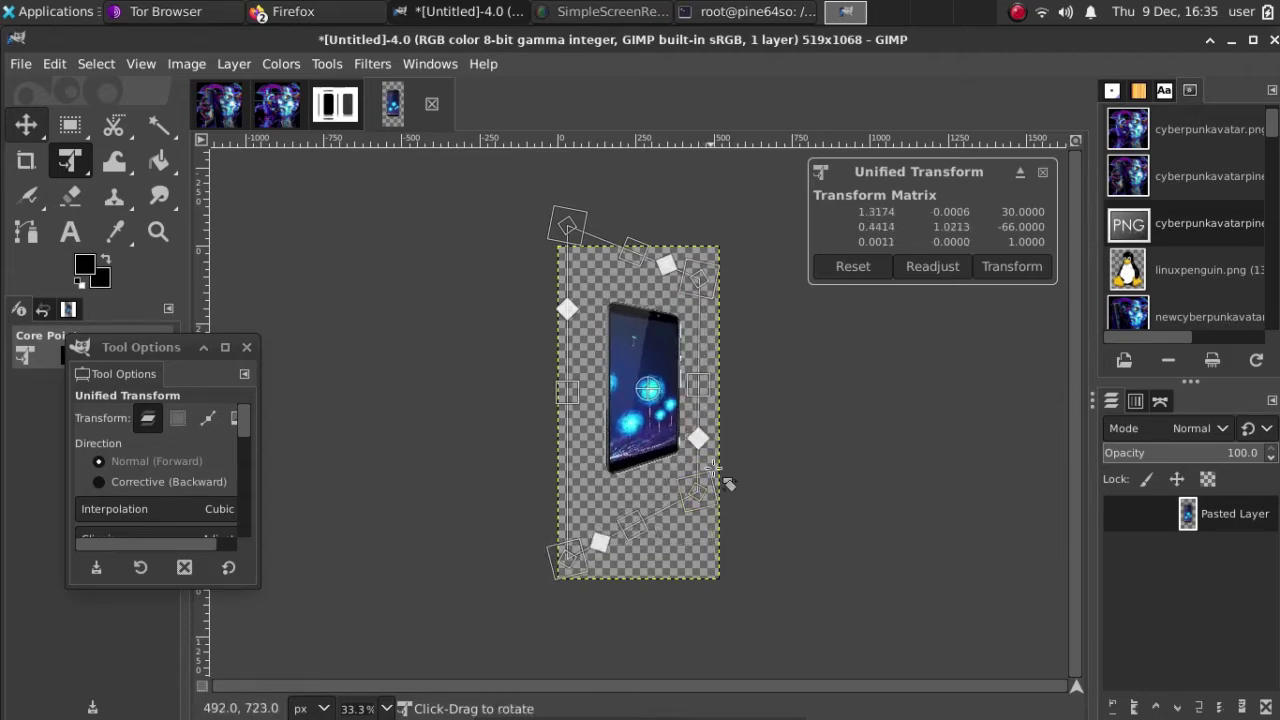
{"action": "mouse_move", "coordinate": [708, 283]}
{"action": "left_mouse_down"}
{"action": "mouse_move", "coordinate": [668, 272]}
{"action": "mouse_move", "coordinate": [694, 285]}
{"action": "left_mouse_up"}
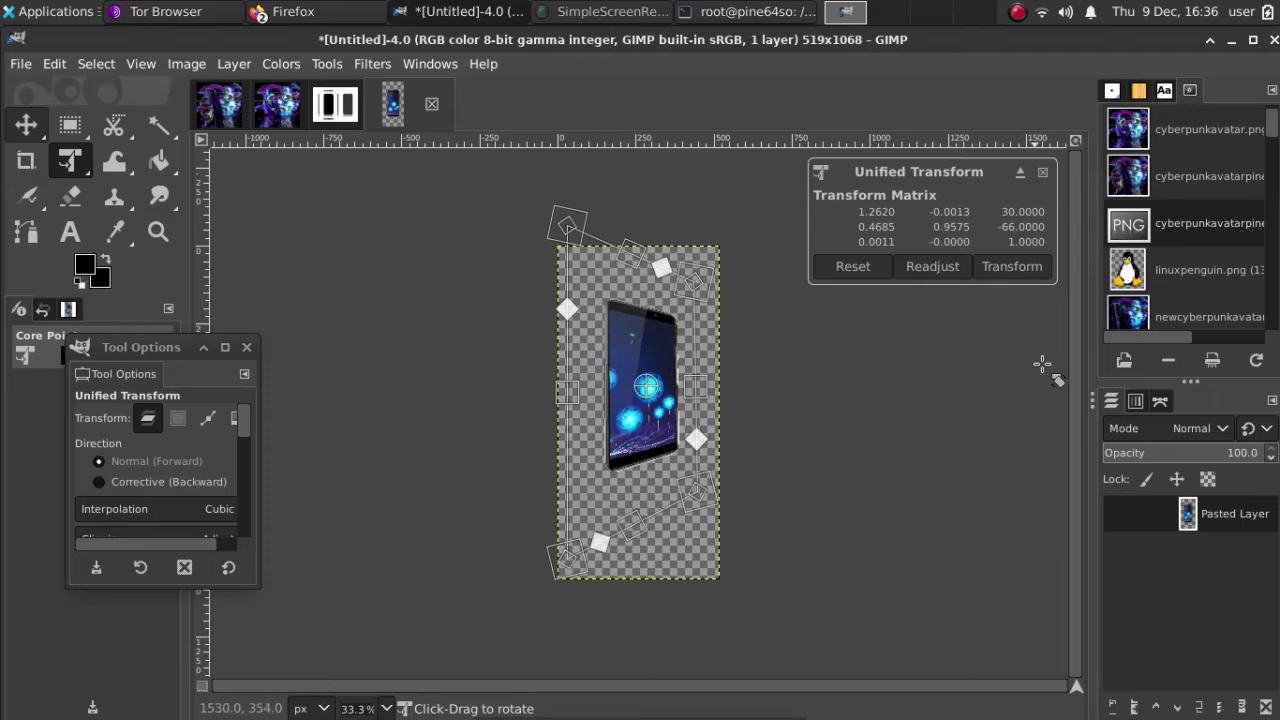
Draw straight Pencil guide lines along the phone's slanted top and bottom edges to check the perspective, and undo them
{"action": "left_click", "coordinate": [21, 199]}
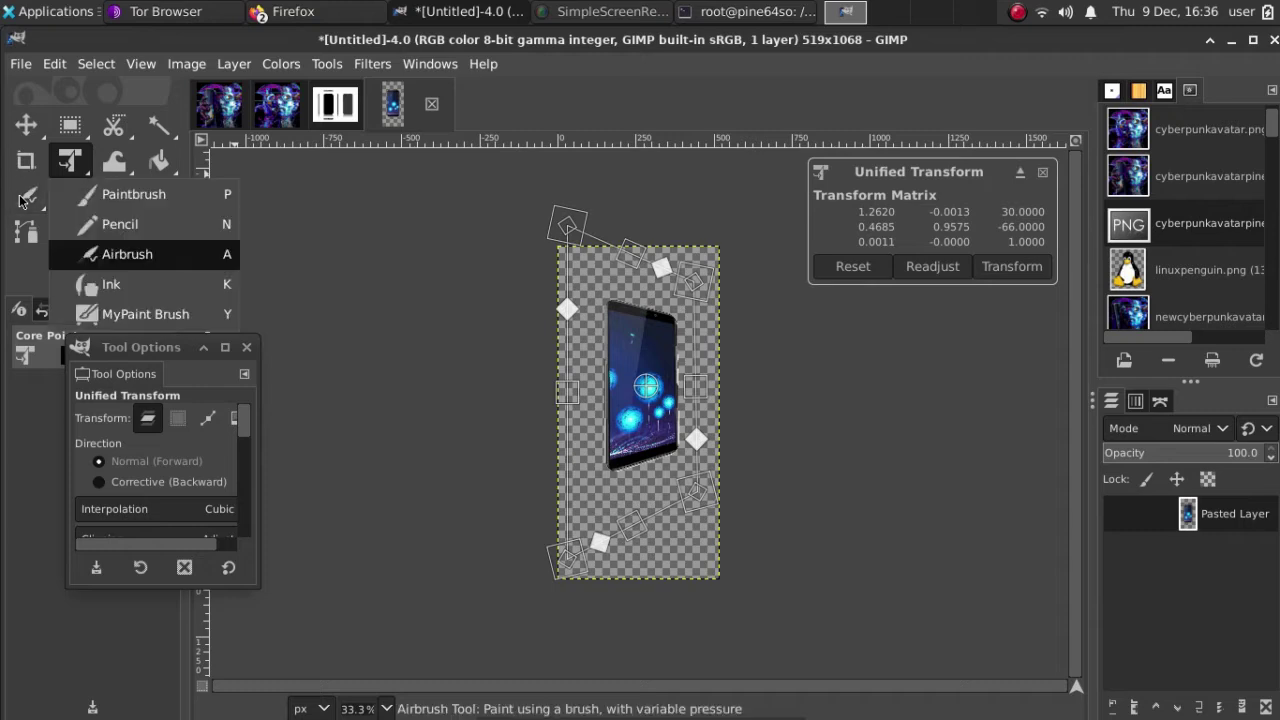
{"action": "left_click", "coordinate": [88, 236]}
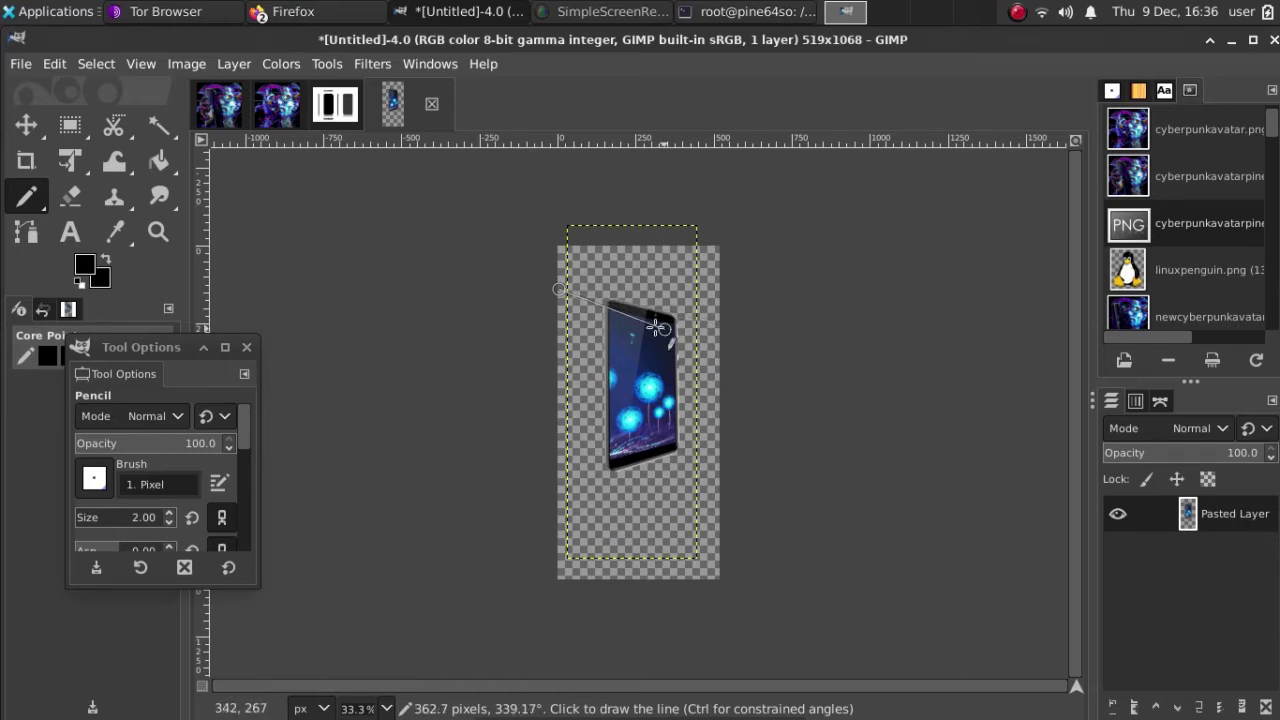
{"action": "left_click", "coordinate": [990, 372], "text": "shift"}
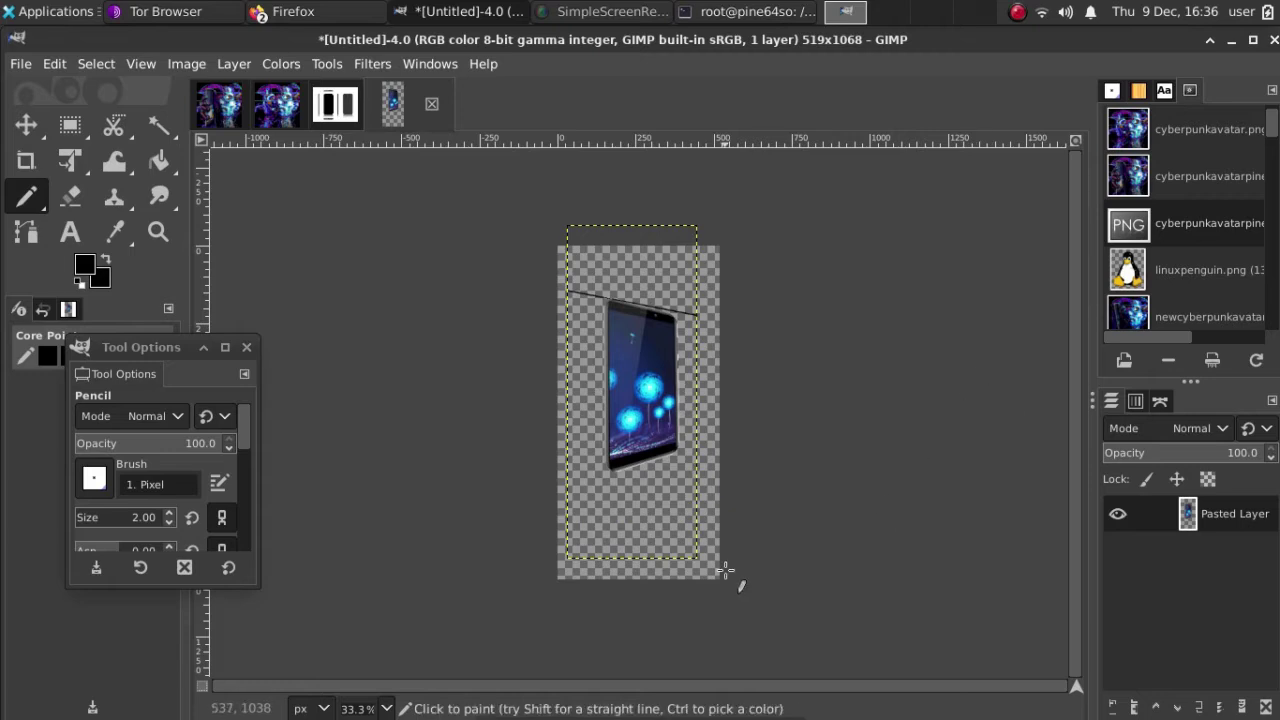
{"action": "left_click", "coordinate": [557, 488]}
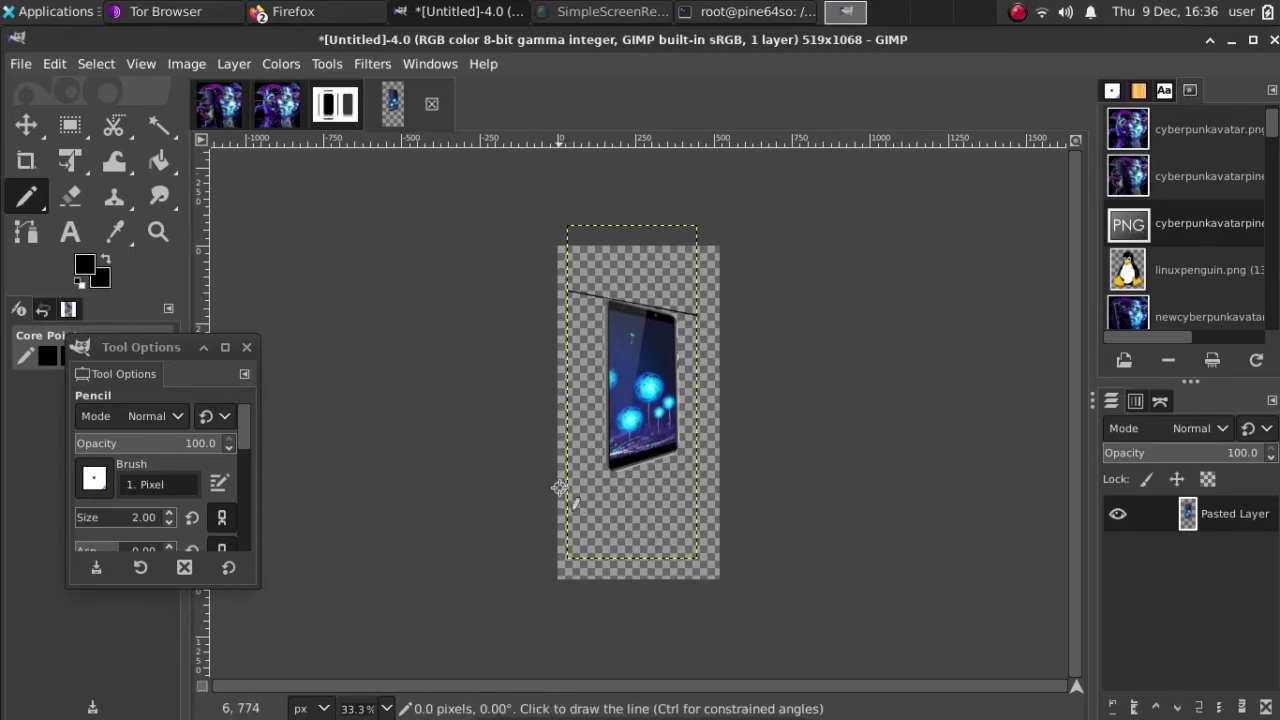
{"action": "left_click", "coordinate": [932, 340], "text": "shift"}
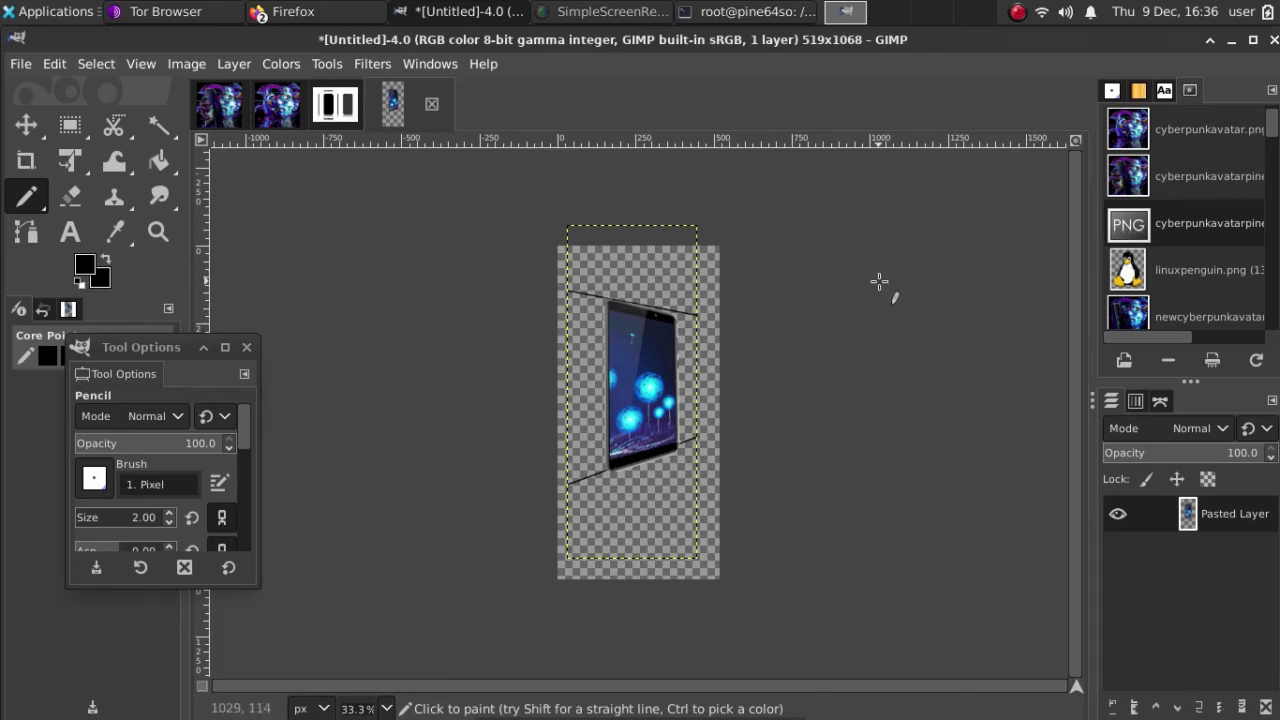
{"action": "key", "text": "ctrl+z"}
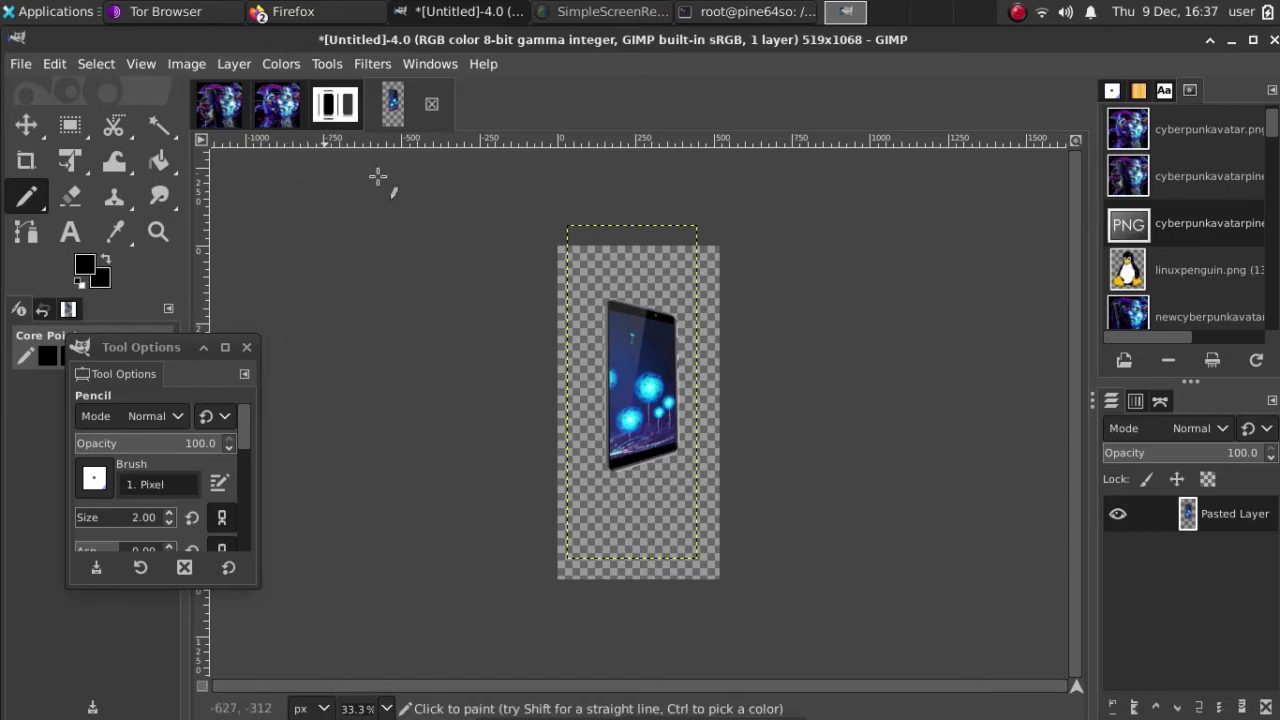
In the pinephone product photo, select the leftmost side view of the phone with a tight rounded rectangle and cut it
{"action": "left_click", "coordinate": [329, 118]}
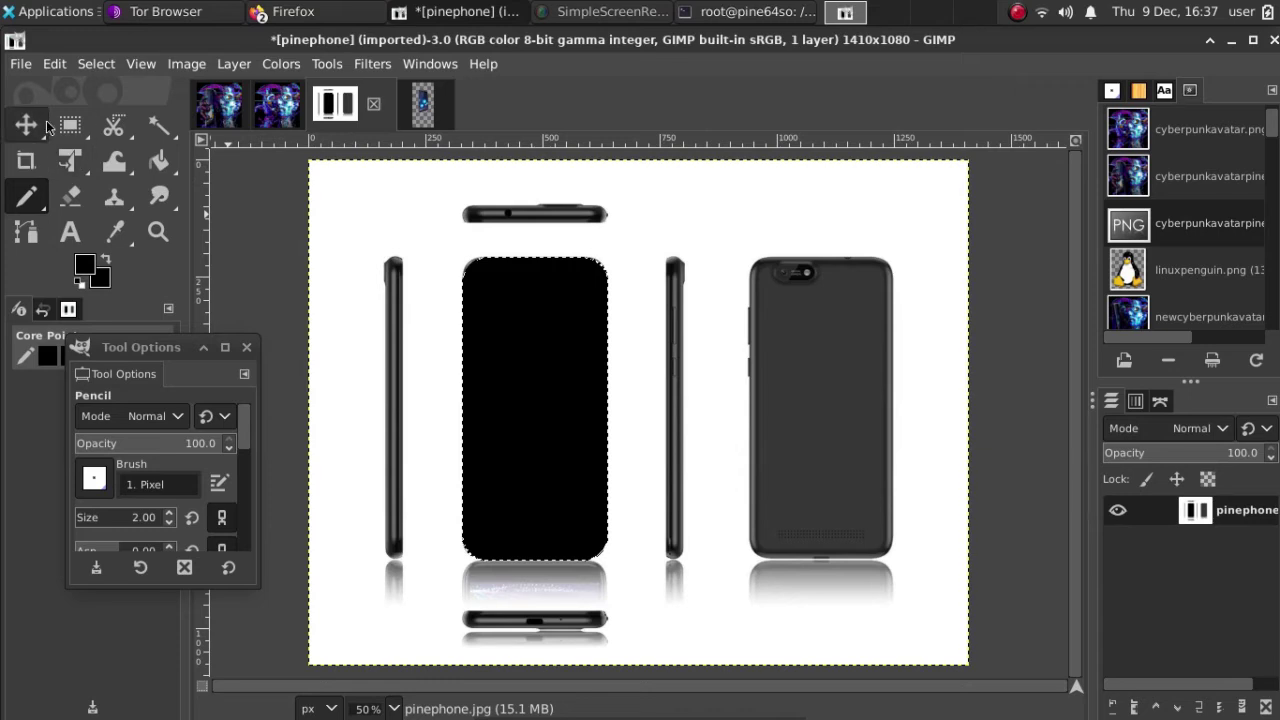
{"action": "left_click", "coordinate": [70, 126]}
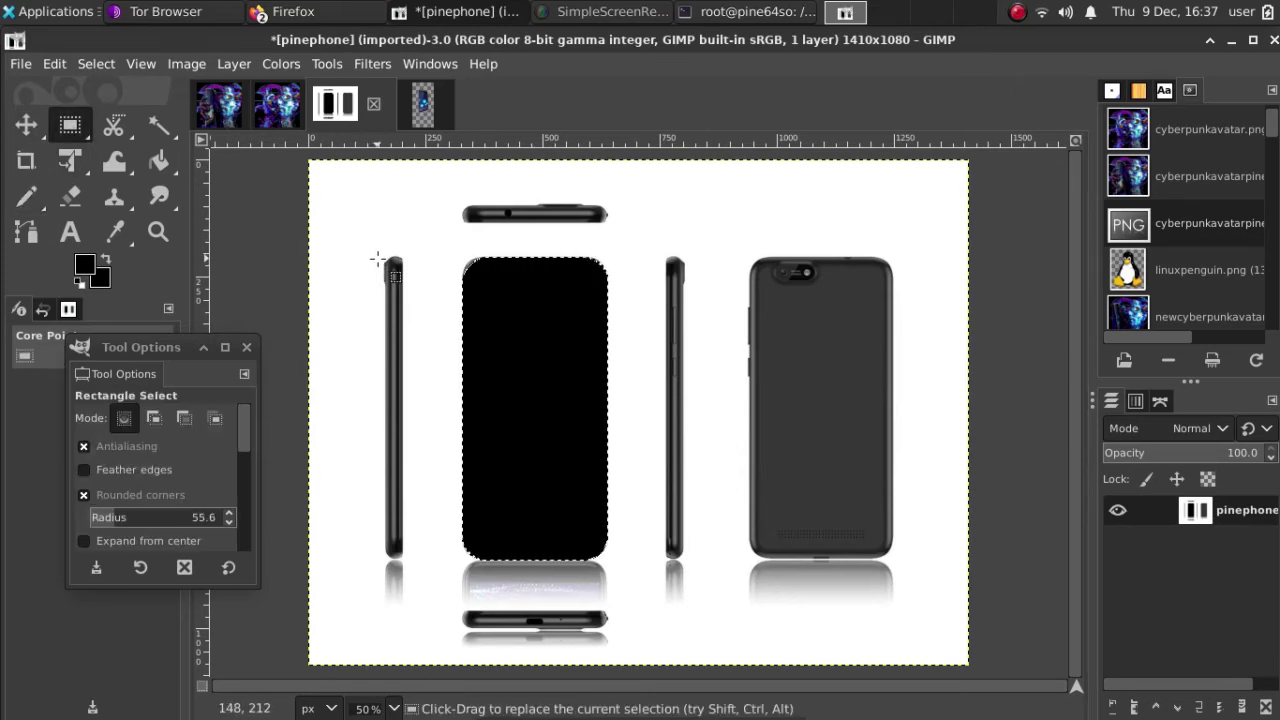
{"action": "left_click_drag", "start_coordinate": [380, 255], "coordinate": [408, 562]}
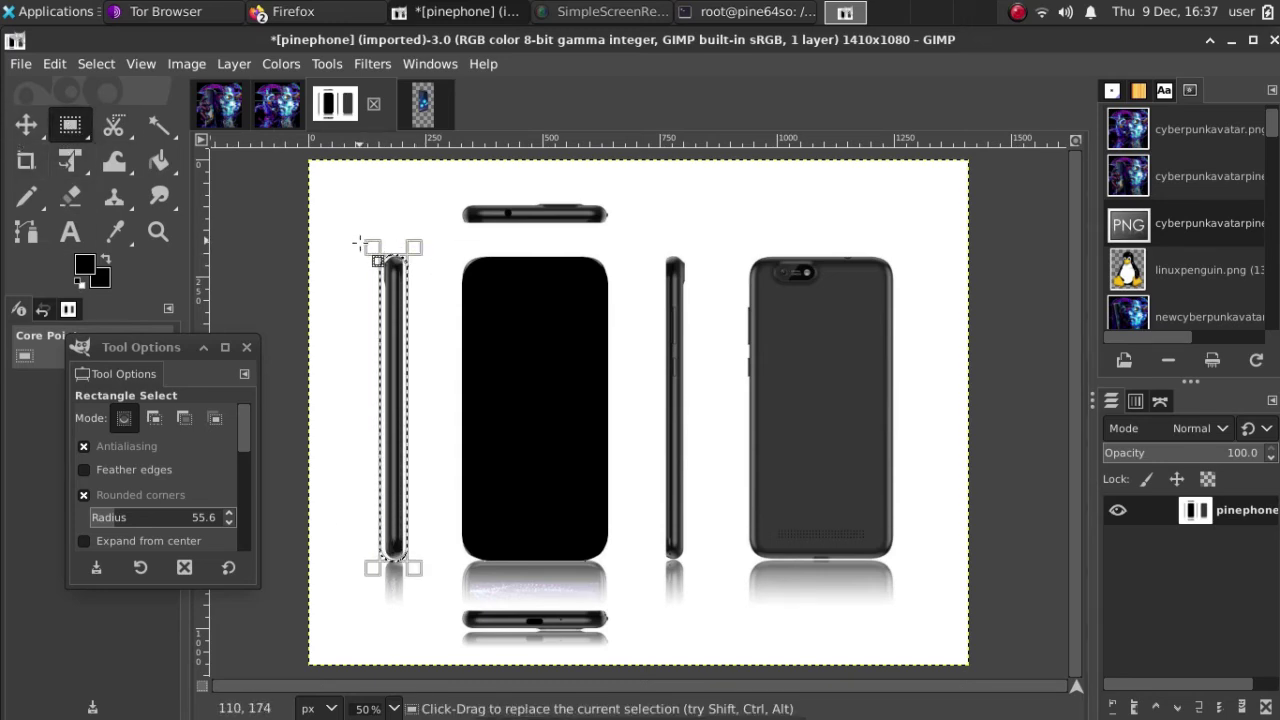
{"action": "left_click_drag", "start_coordinate": [373, 243], "coordinate": [410, 249]}
{"action": "left_click_drag", "start_coordinate": [415, 539], "coordinate": [376, 565]}
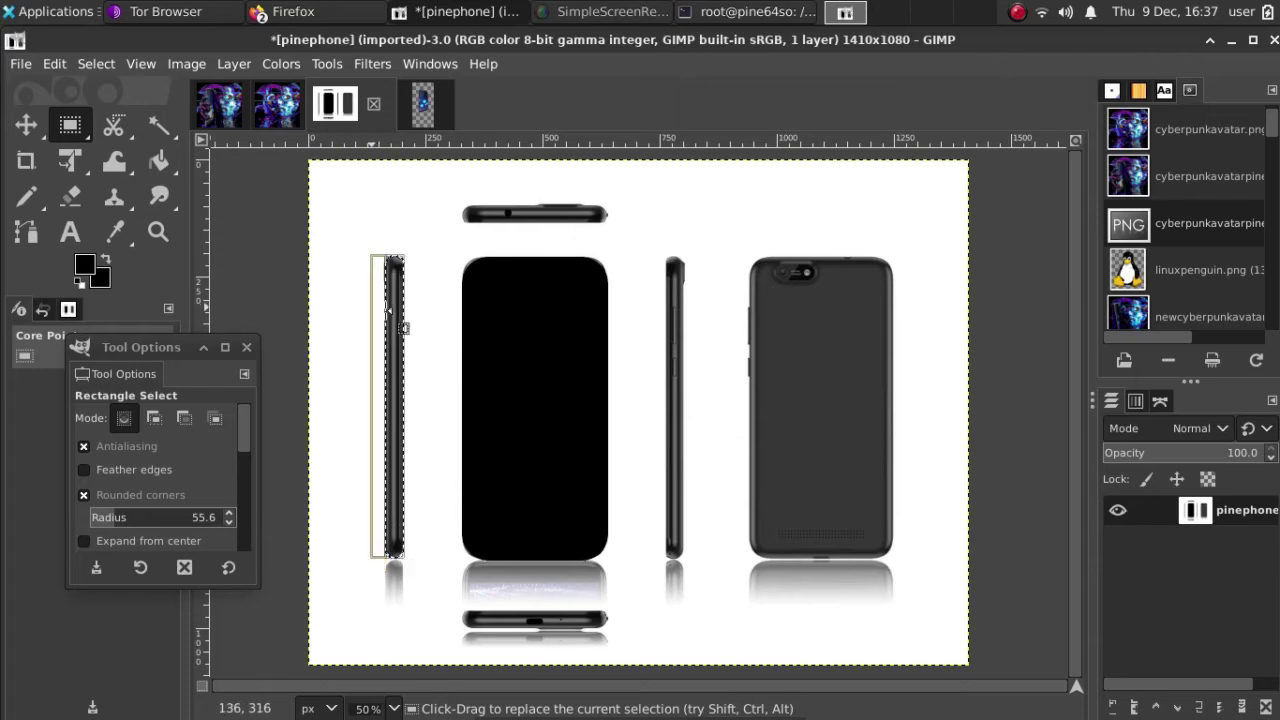
{"action": "right_click", "coordinate": [402, 314]}
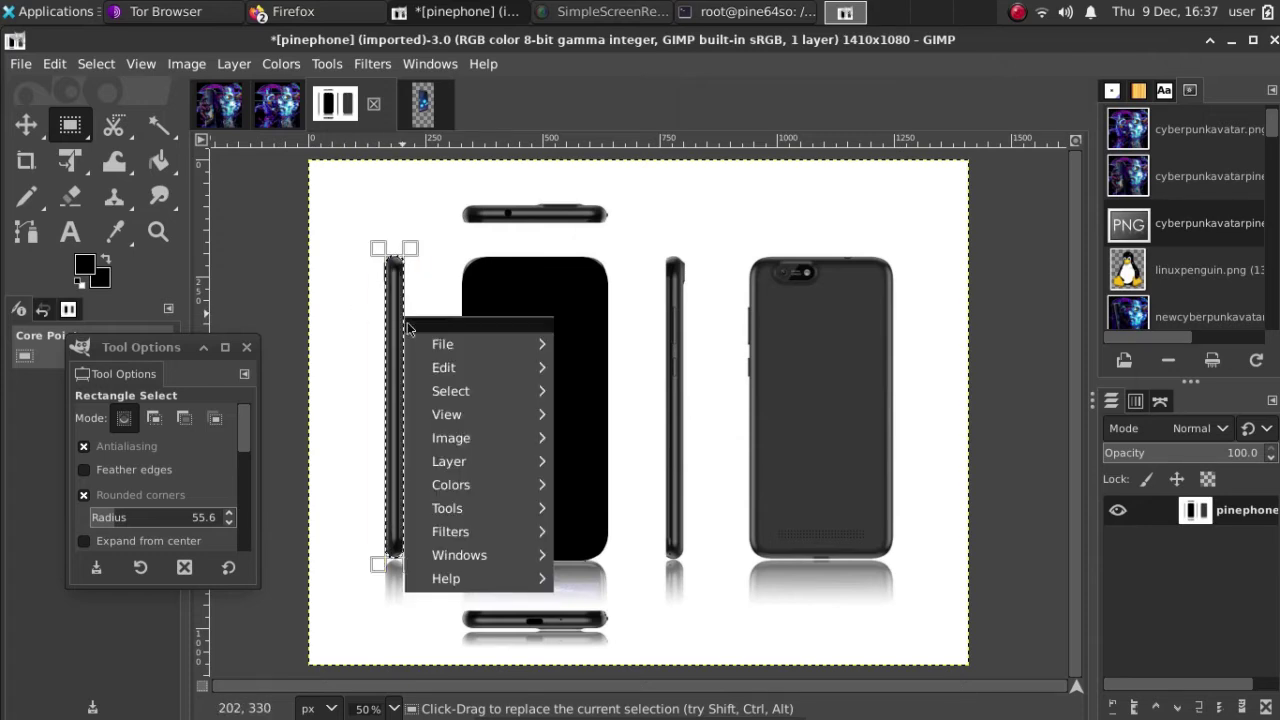
{"action": "mouse_move", "coordinate": [475, 376]}
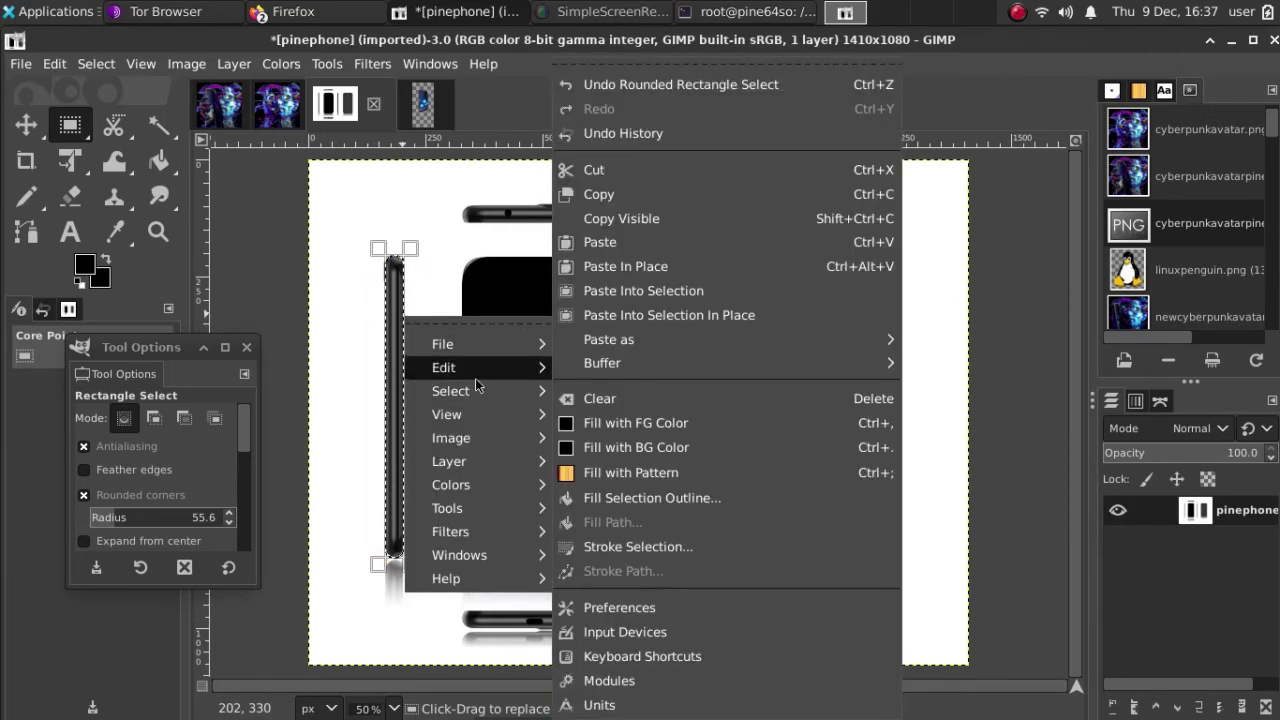
{"action": "left_click", "coordinate": [646, 170]}
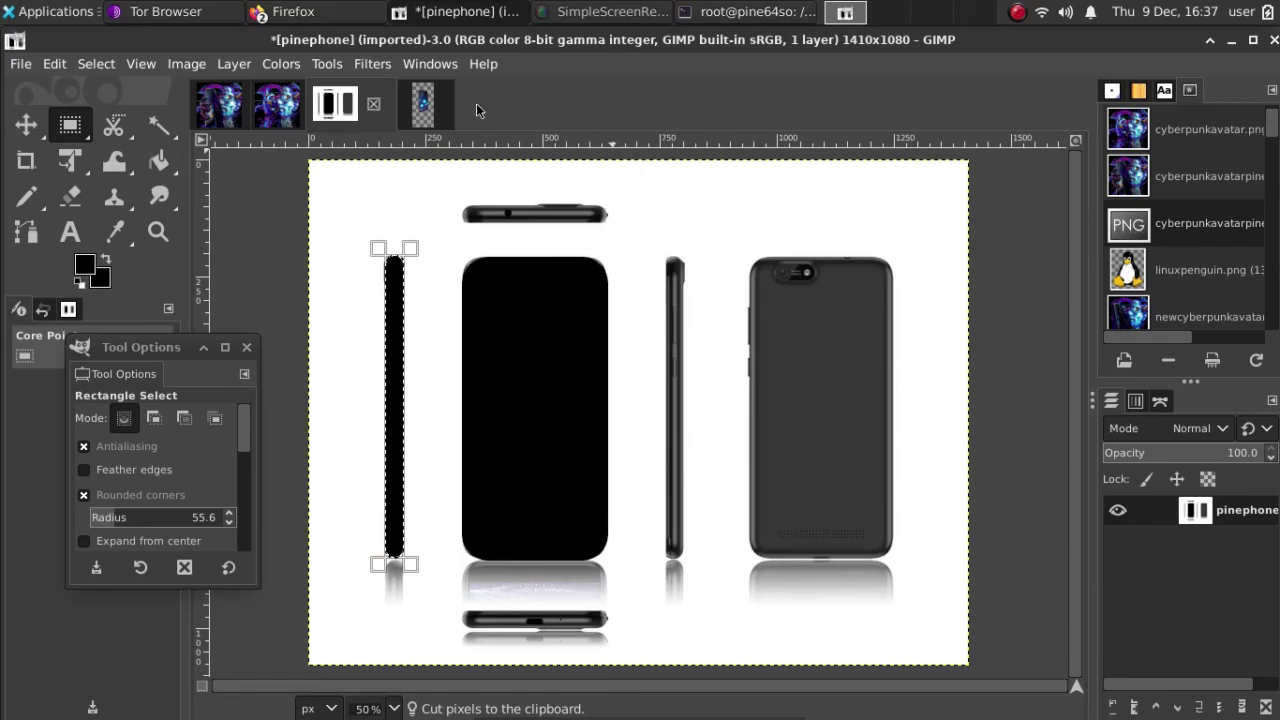
Paste the side view as a new layer in the transformed phone image and move it against the phone's left edge
{"action": "left_click", "coordinate": [423, 104]}
{"action": "right_click", "coordinate": [596, 360]}
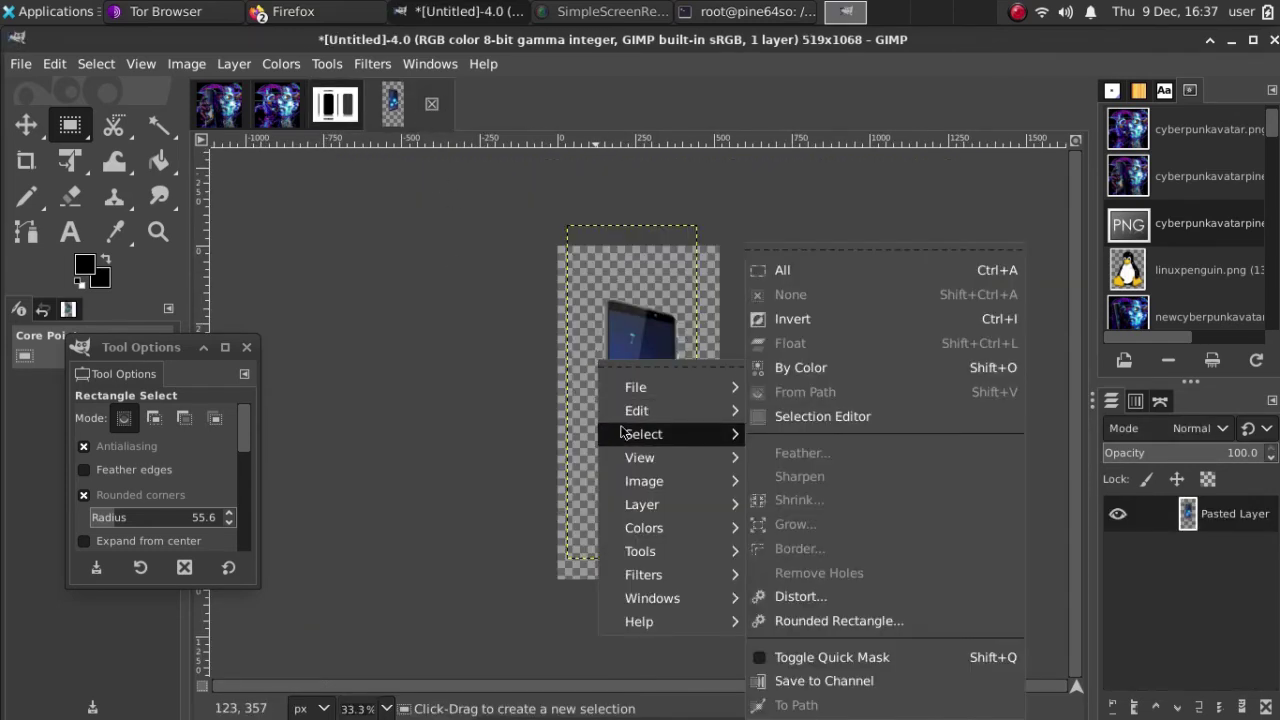
{"action": "mouse_move", "coordinate": [628, 412]}
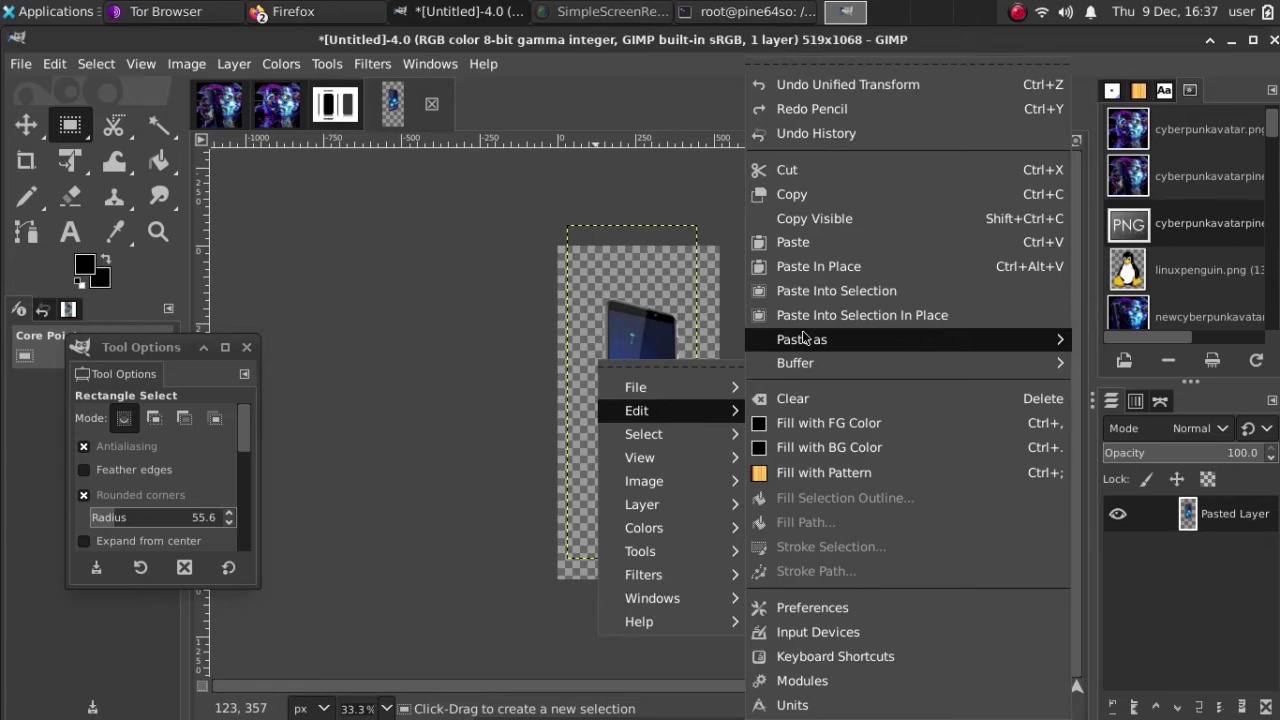
{"action": "mouse_move", "coordinate": [805, 339]}
{"action": "left_click", "coordinate": [693, 352]}
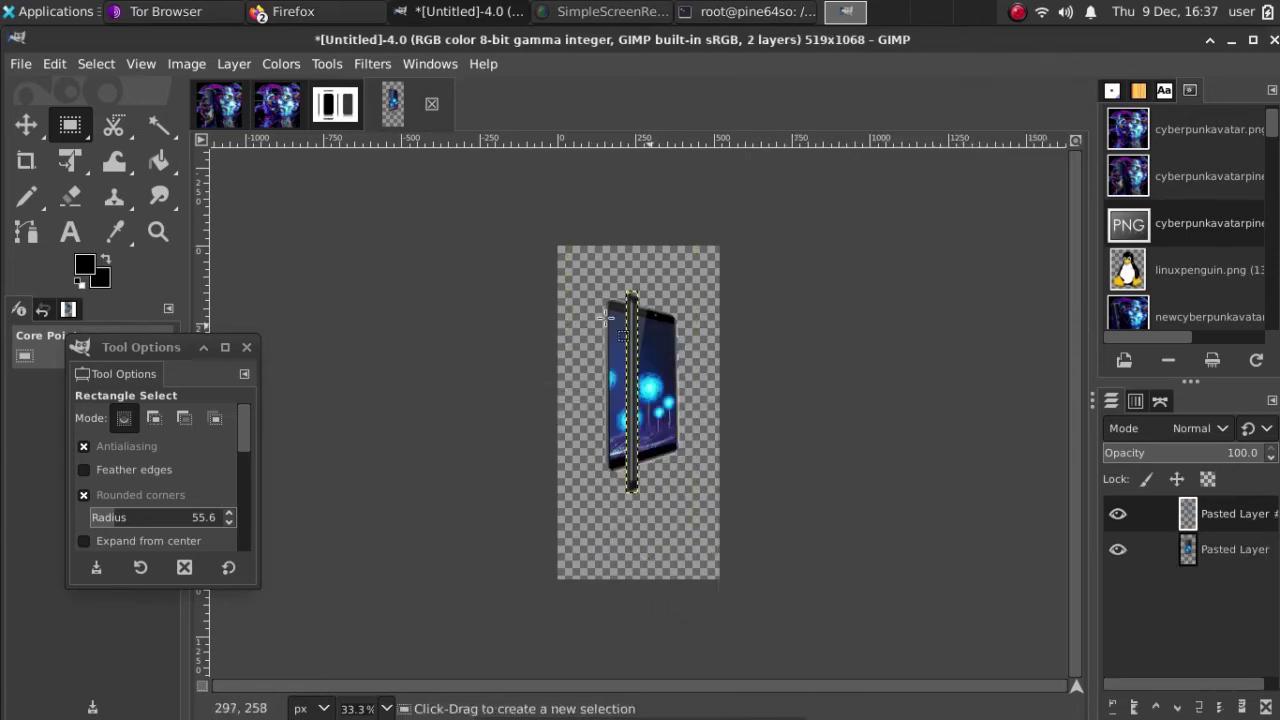
{"action": "left_click", "coordinate": [26, 124]}
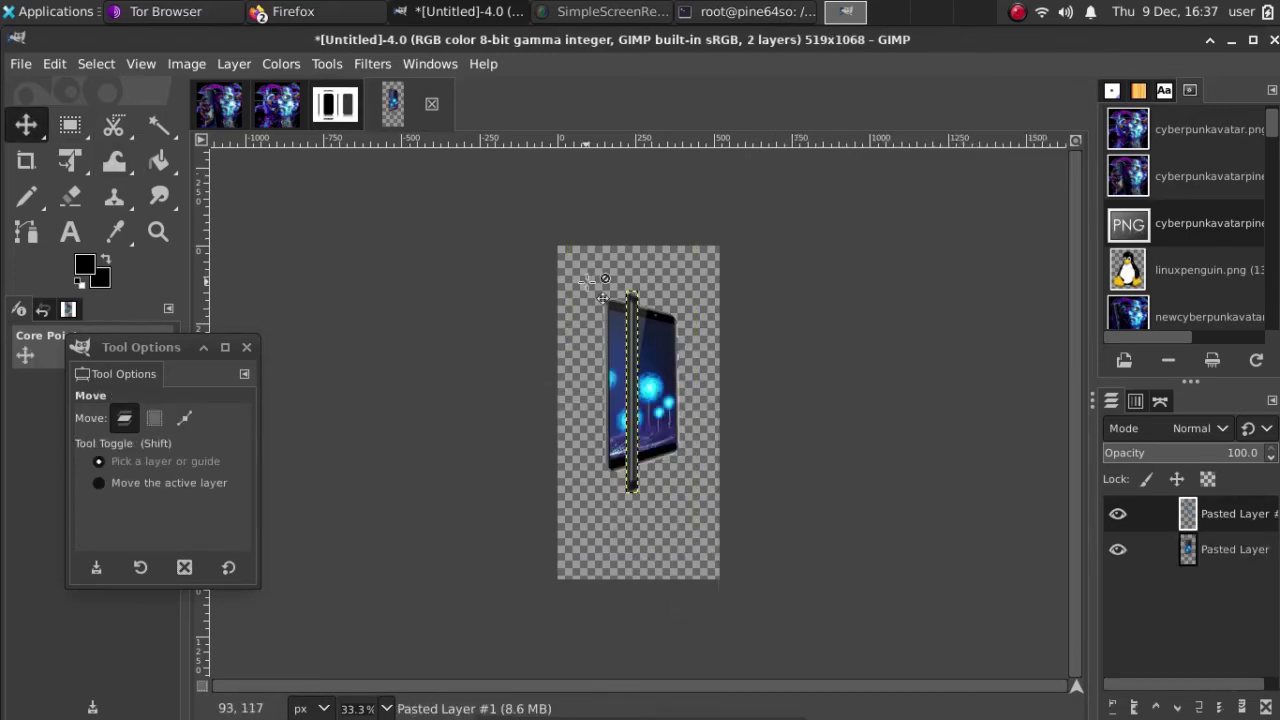
{"action": "left_click_drag", "start_coordinate": [643, 357], "coordinate": [613, 363]}
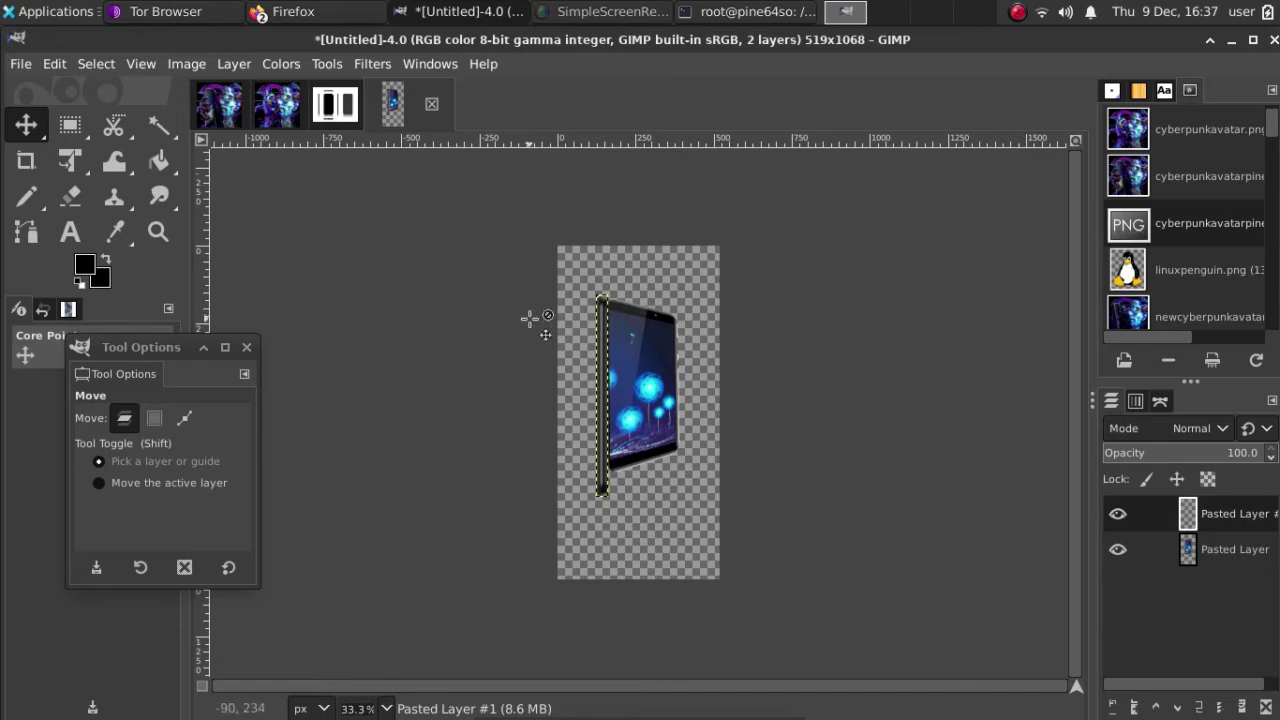
Expand the pasted side-view layer to the full image size
{"action": "left_click", "coordinate": [234, 64]}
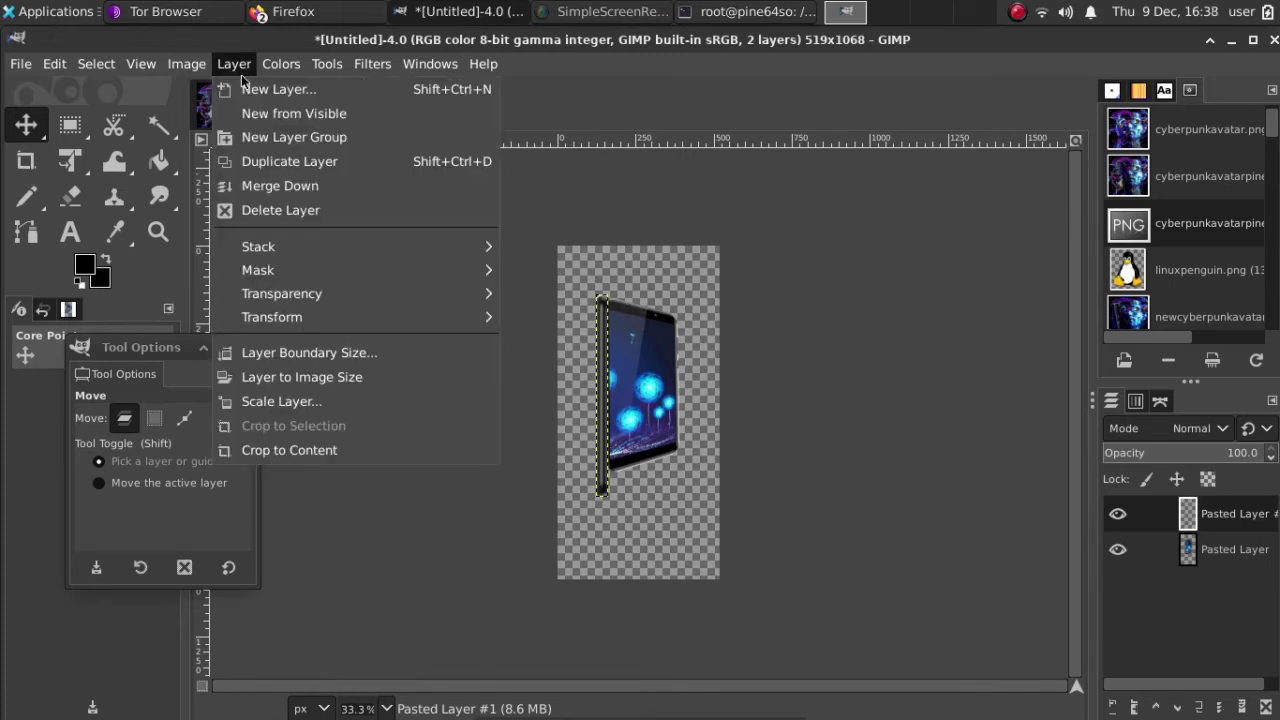
{"action": "left_click", "coordinate": [232, 64]}
{"action": "left_click", "coordinate": [186, 64]}
{"action": "mouse_move", "coordinate": [234, 64]}
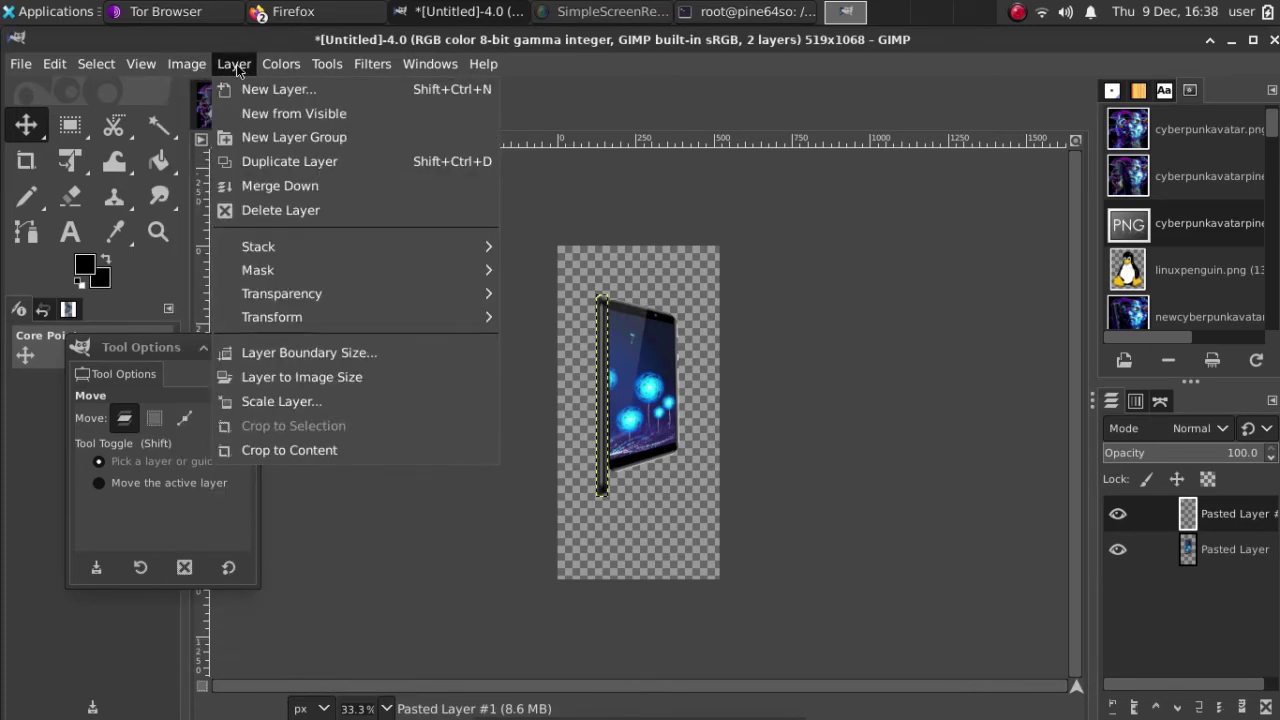
{"action": "left_click", "coordinate": [281, 382]}
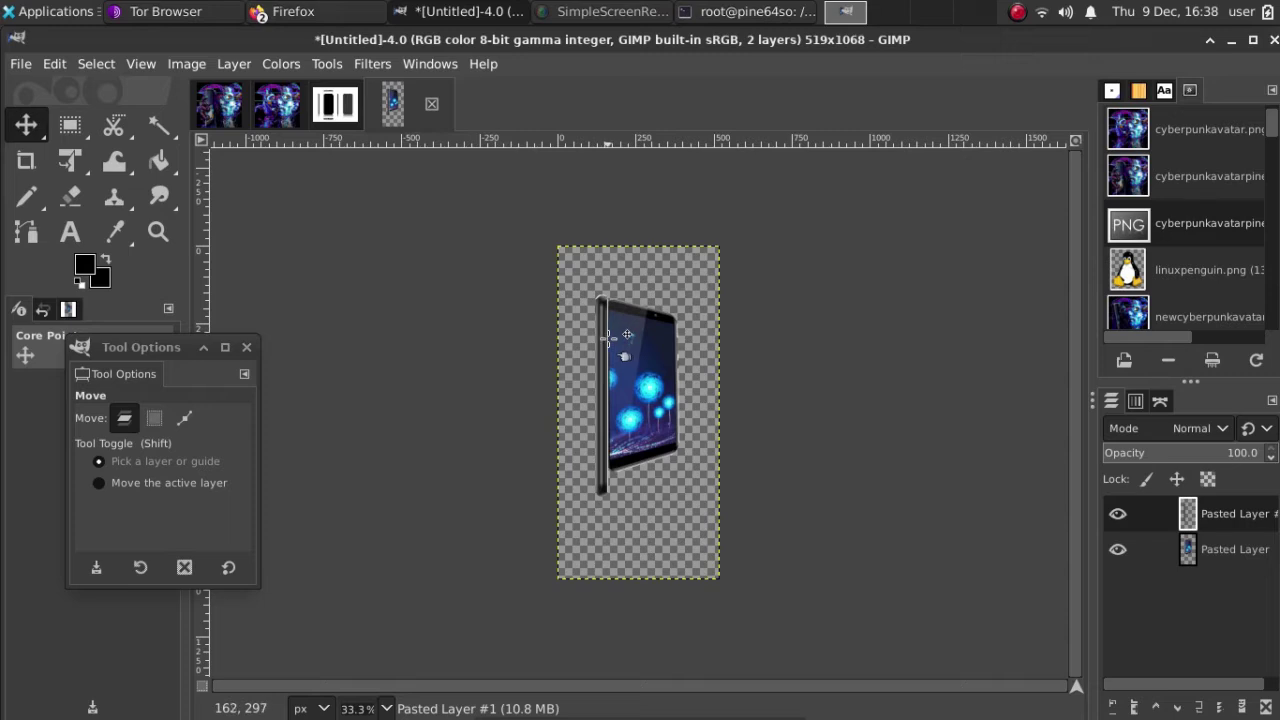
{"action": "left_click", "coordinate": [226, 63]}
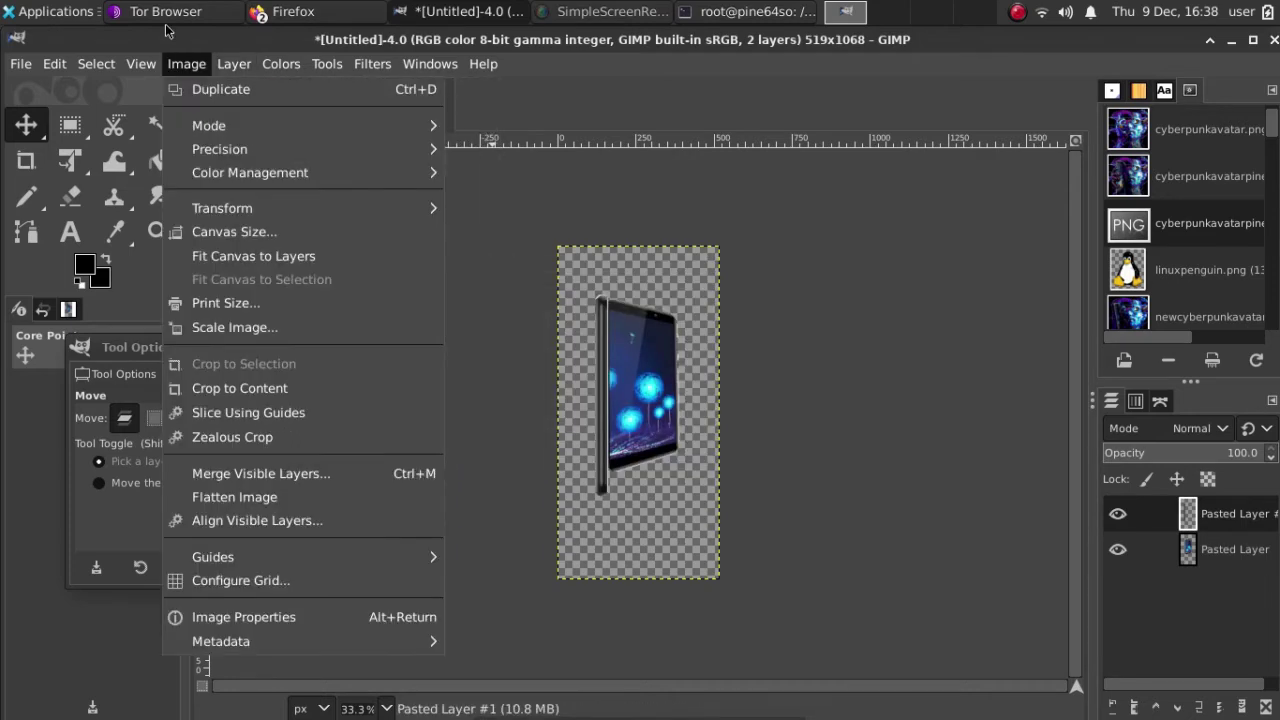
{"action": "key", "text": "Escape"}
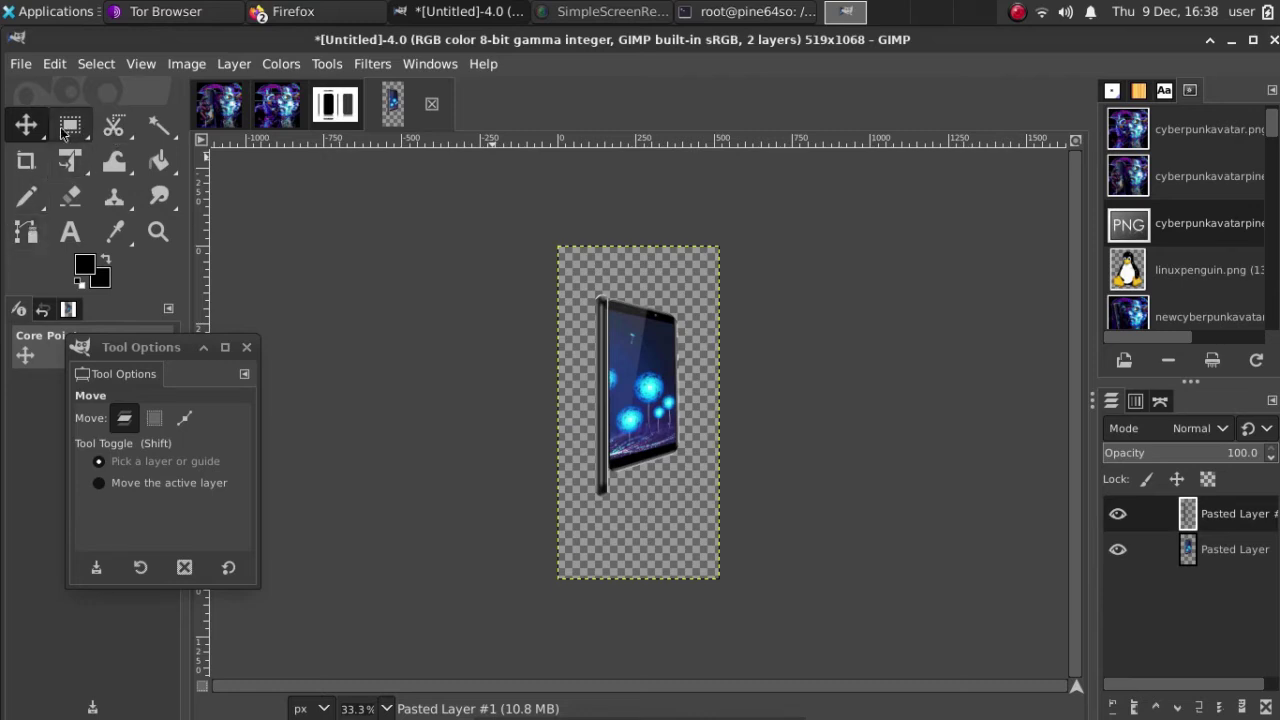
{"action": "left_click_drag", "start_coordinate": [349, 277], "coordinate": [349, 321]}
{"action": "left_click", "coordinate": [234, 63]}
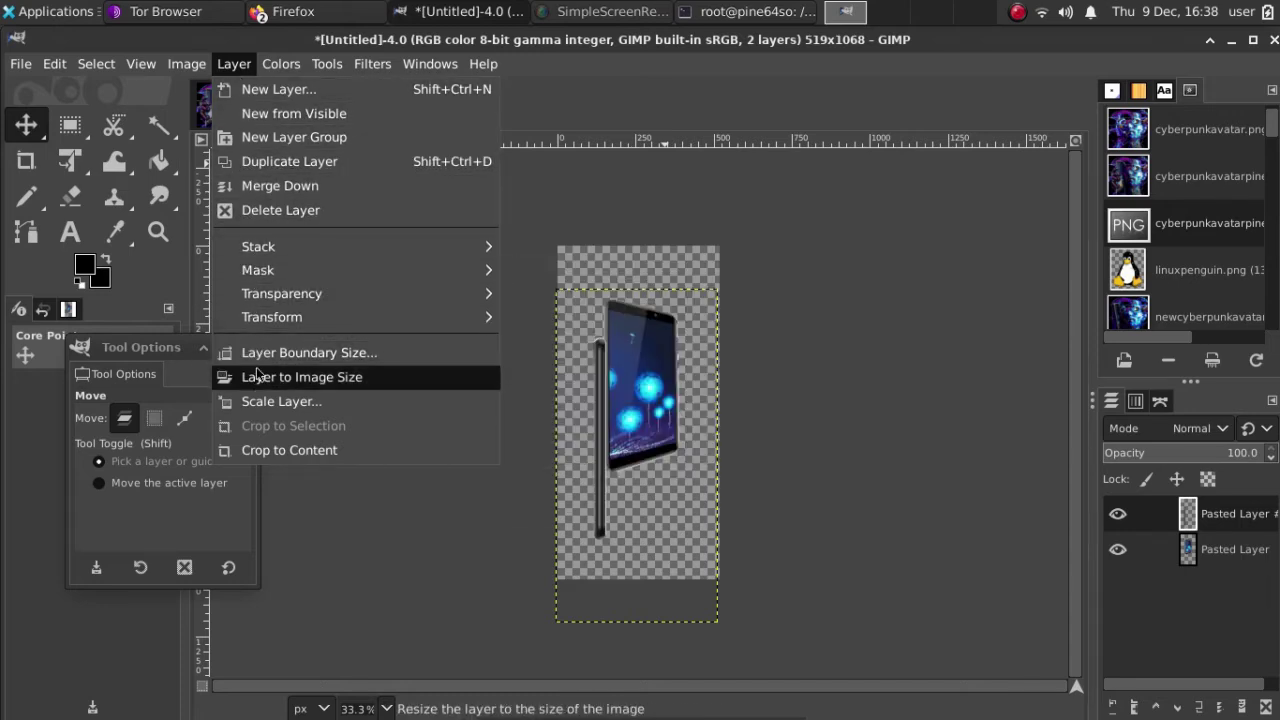
{"action": "left_click", "coordinate": [256, 400]}
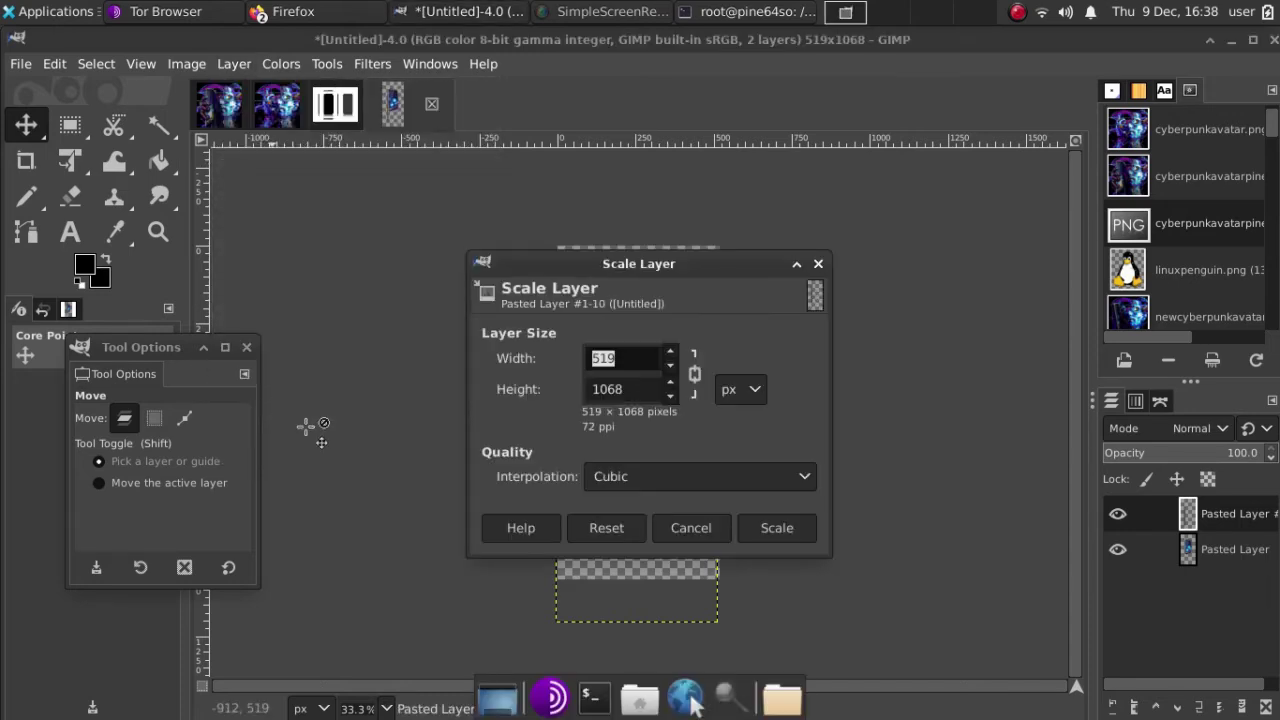
{"action": "left_click_drag", "start_coordinate": [639, 263], "coordinate": [240, 168]}
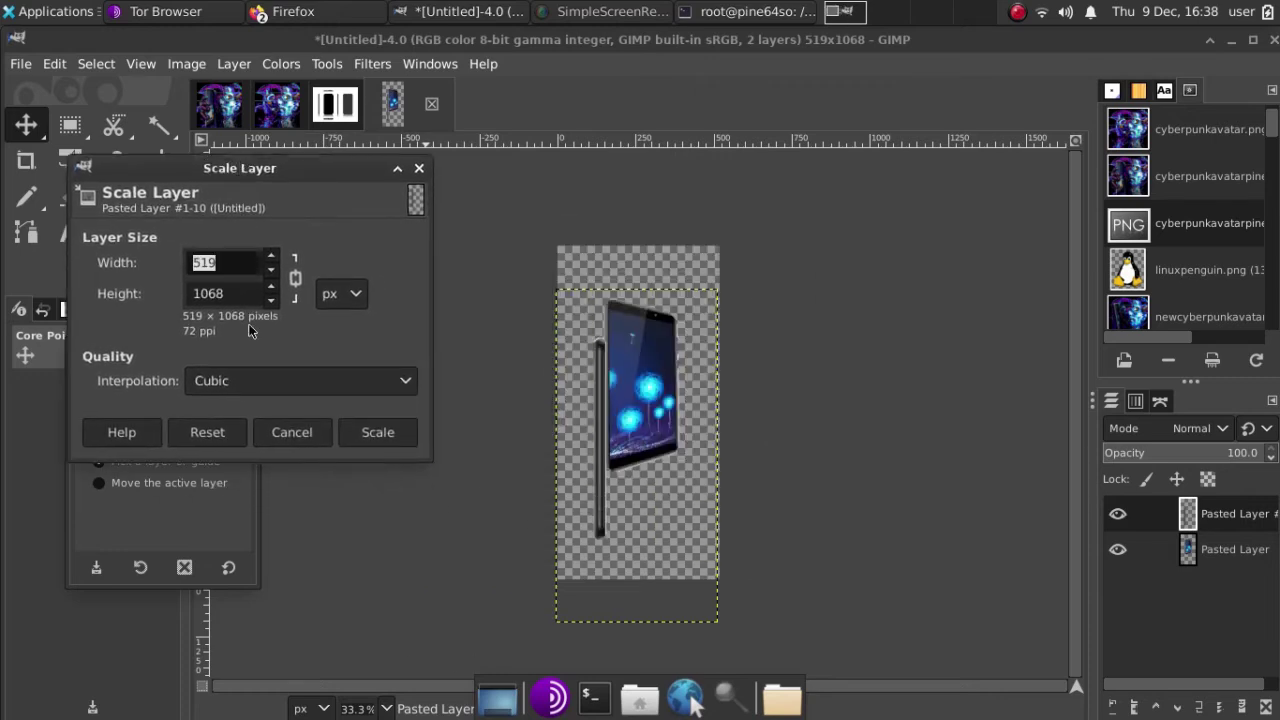
{"action": "left_click", "coordinate": [292, 440]}
Move the side-view layer back up against the phone's left edge and scale it down proportionally to 484 × 996 pixels
{"action": "left_click_drag", "start_coordinate": [603, 420], "coordinate": [607, 357]}
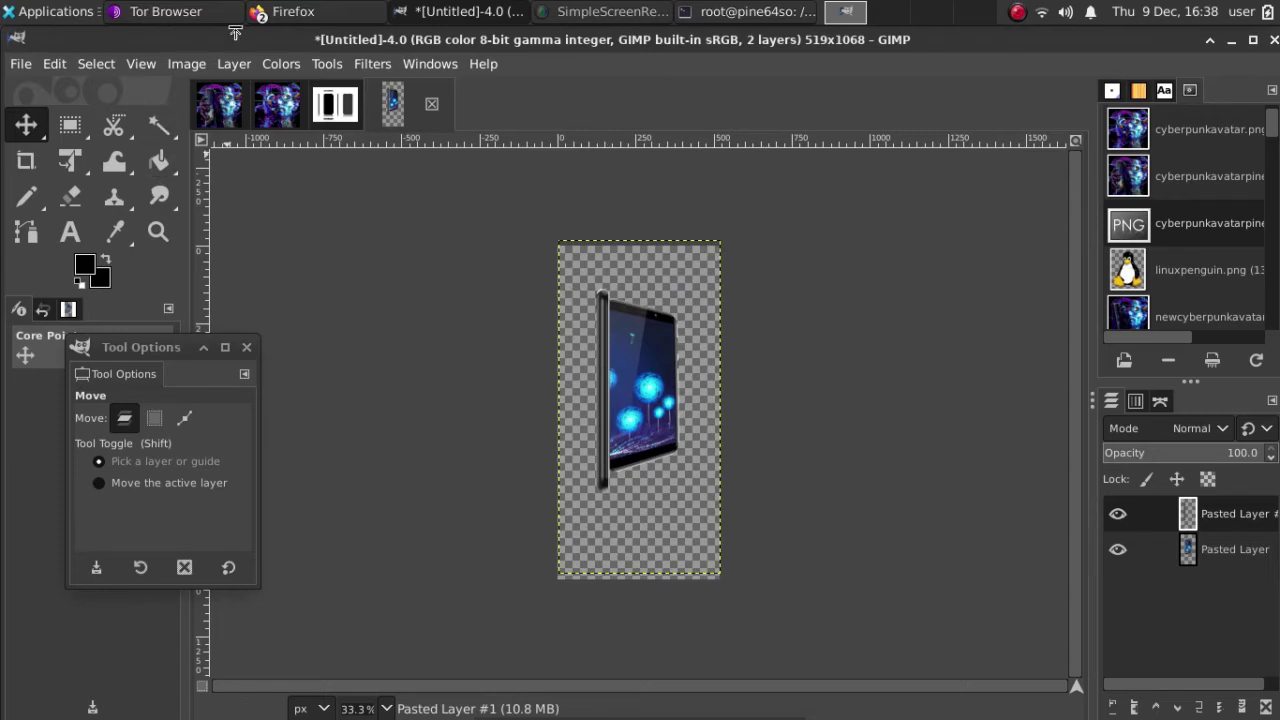
{"action": "left_click", "coordinate": [234, 65]}
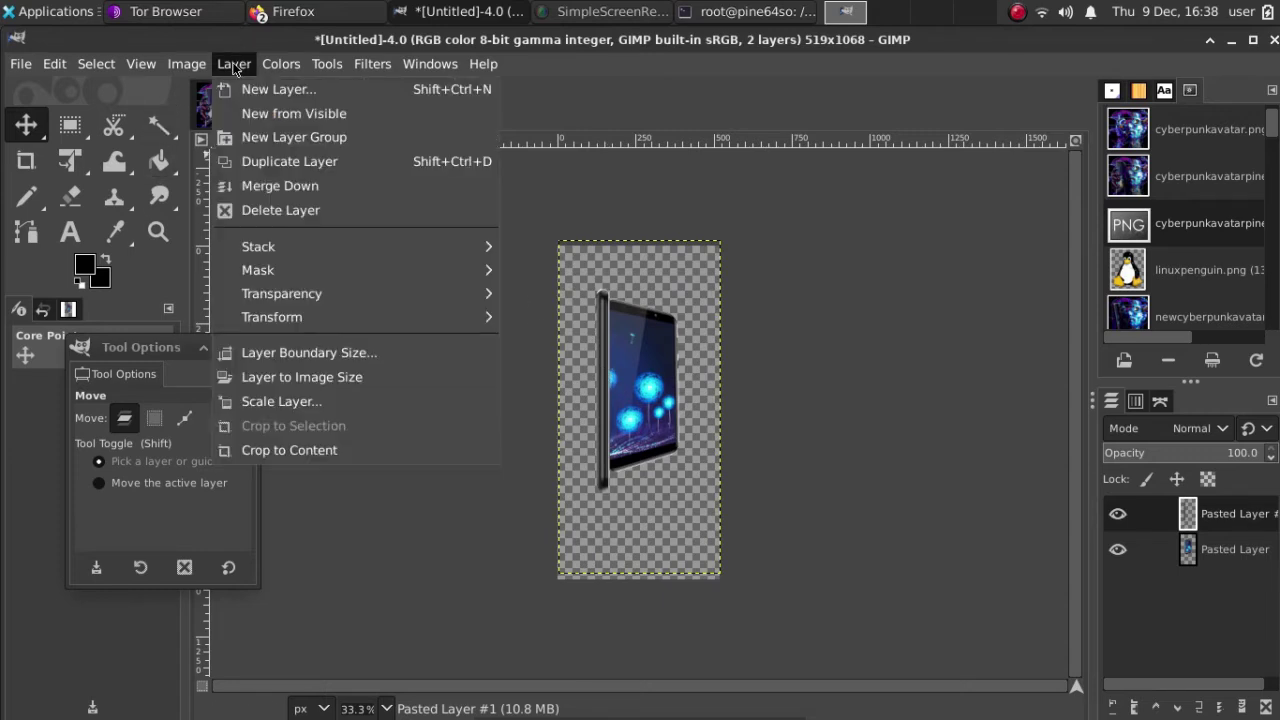
{"action": "left_click", "coordinate": [287, 411]}
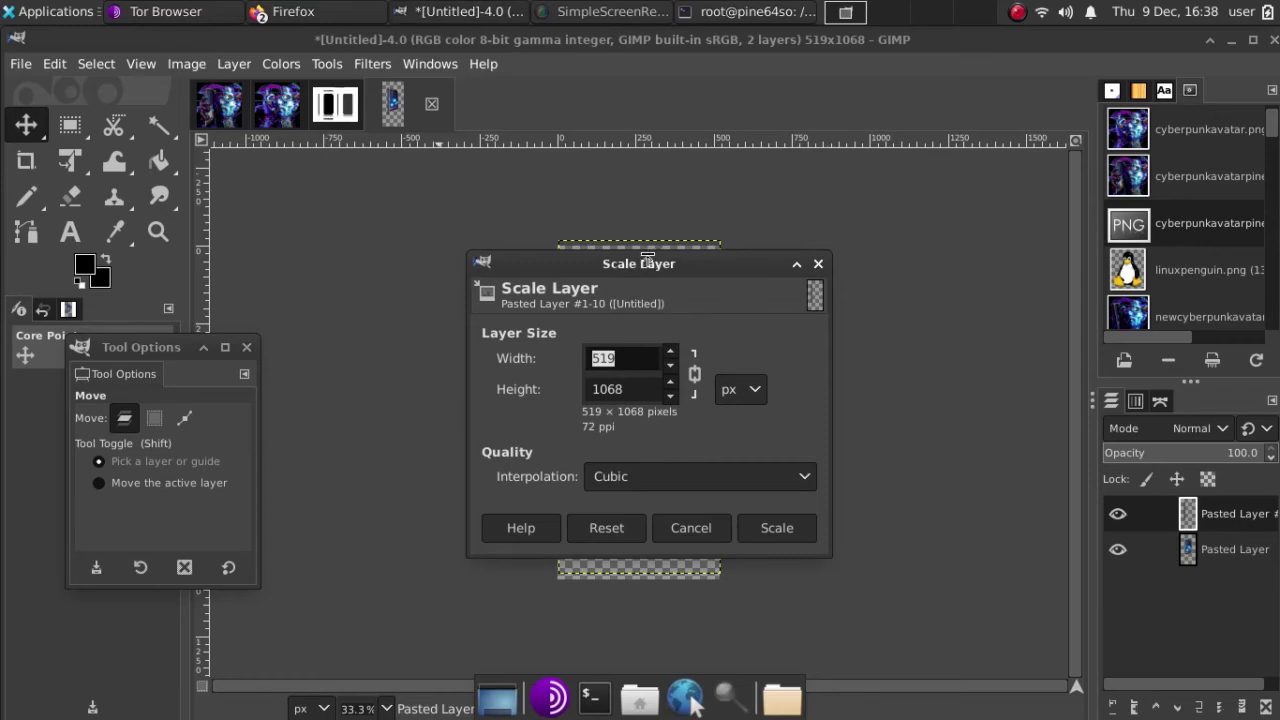
{"action": "left_click_drag", "start_coordinate": [638, 263], "coordinate": [257, 166]}
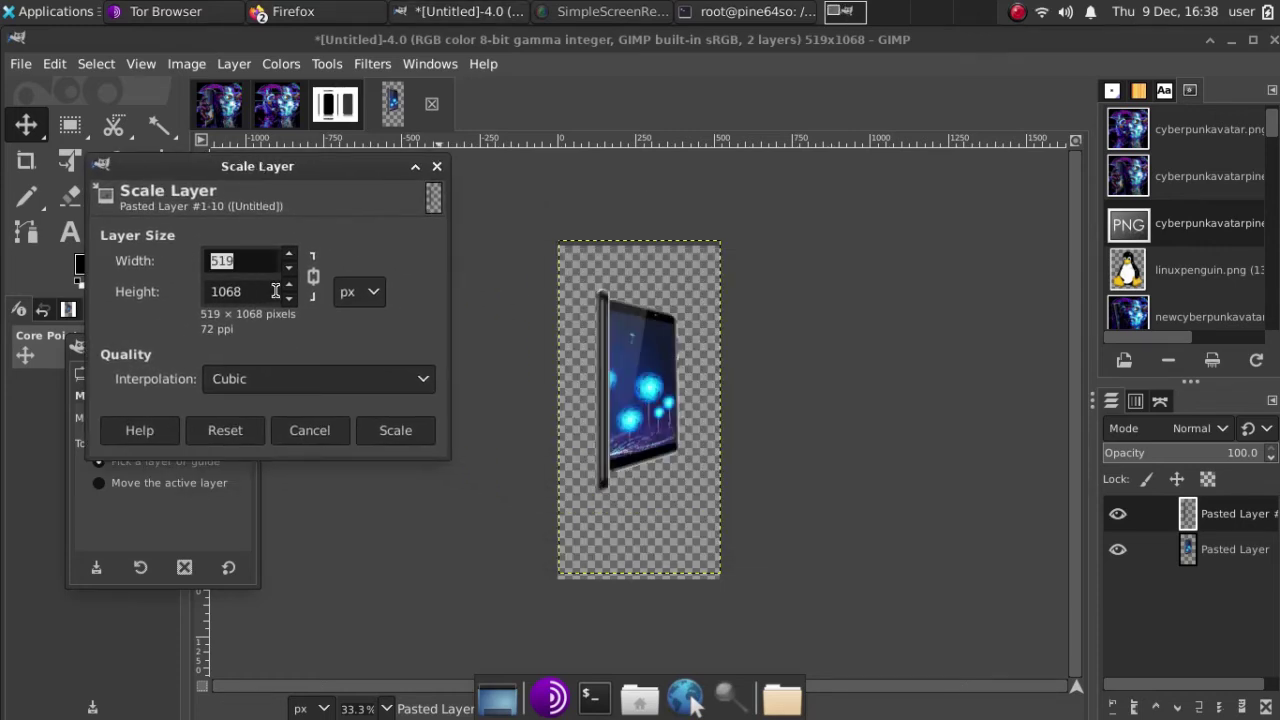
{"action": "left_click", "coordinate": [372, 300]}
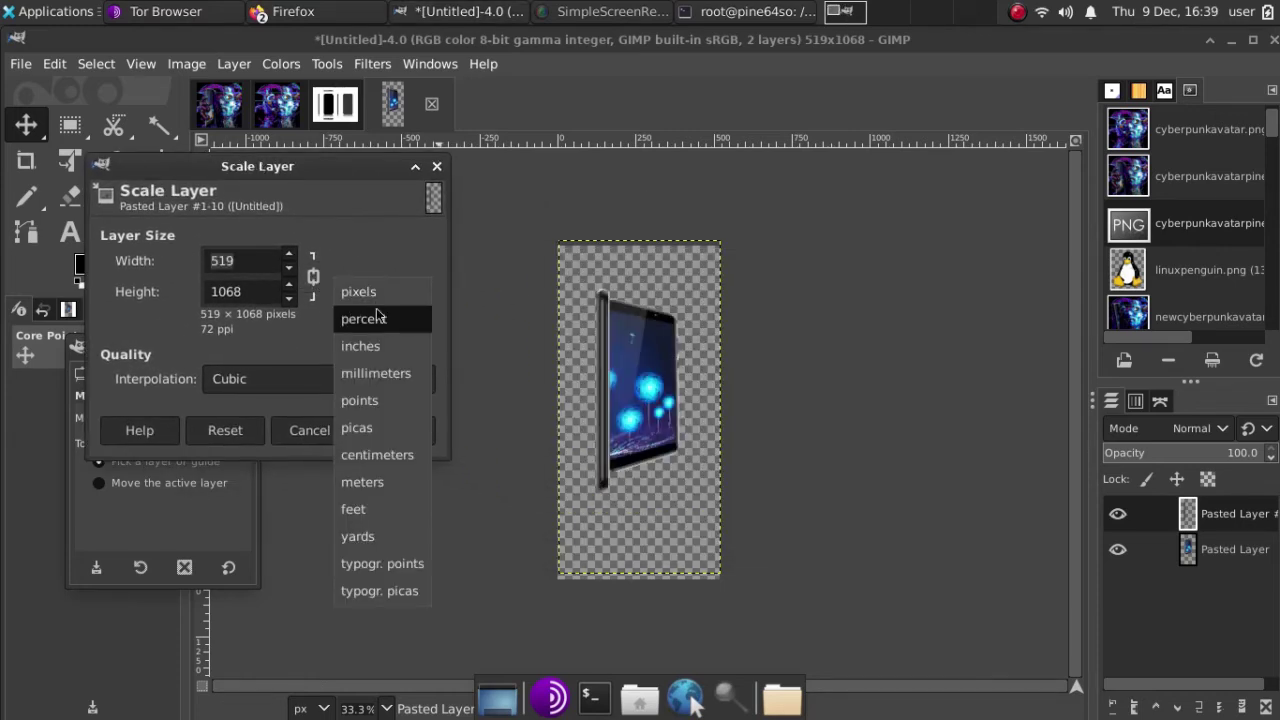
{"action": "left_click", "coordinate": [377, 317]}
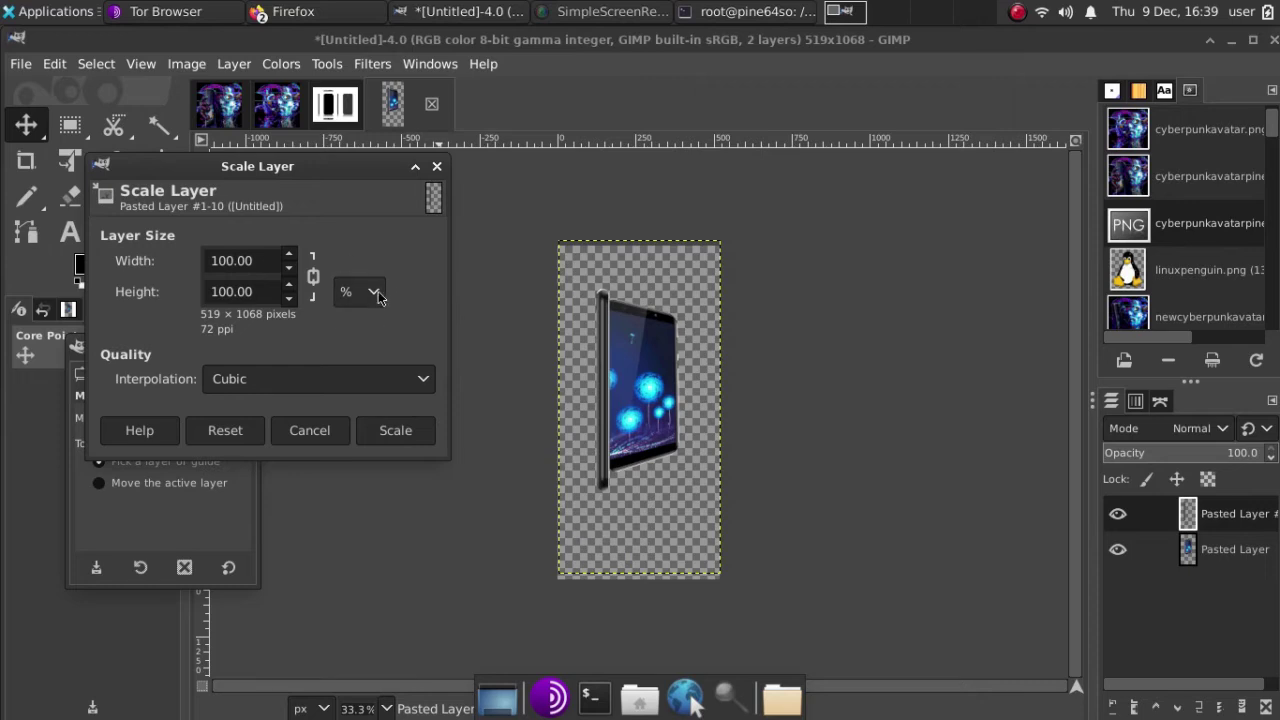
{"action": "left_click", "coordinate": [289, 270]}
{"action": "left_click", "coordinate": [289, 270]}
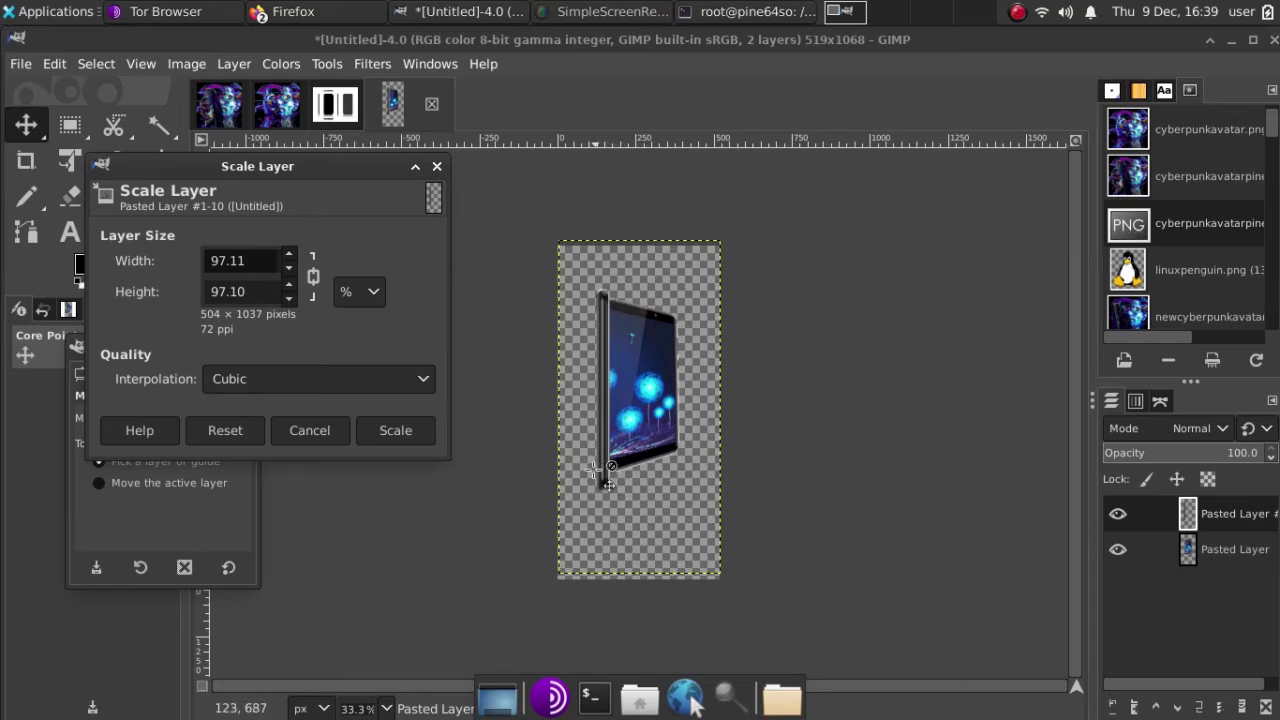
{"action": "left_click", "coordinate": [290, 273]}
{"action": "left_click", "coordinate": [394, 430]}
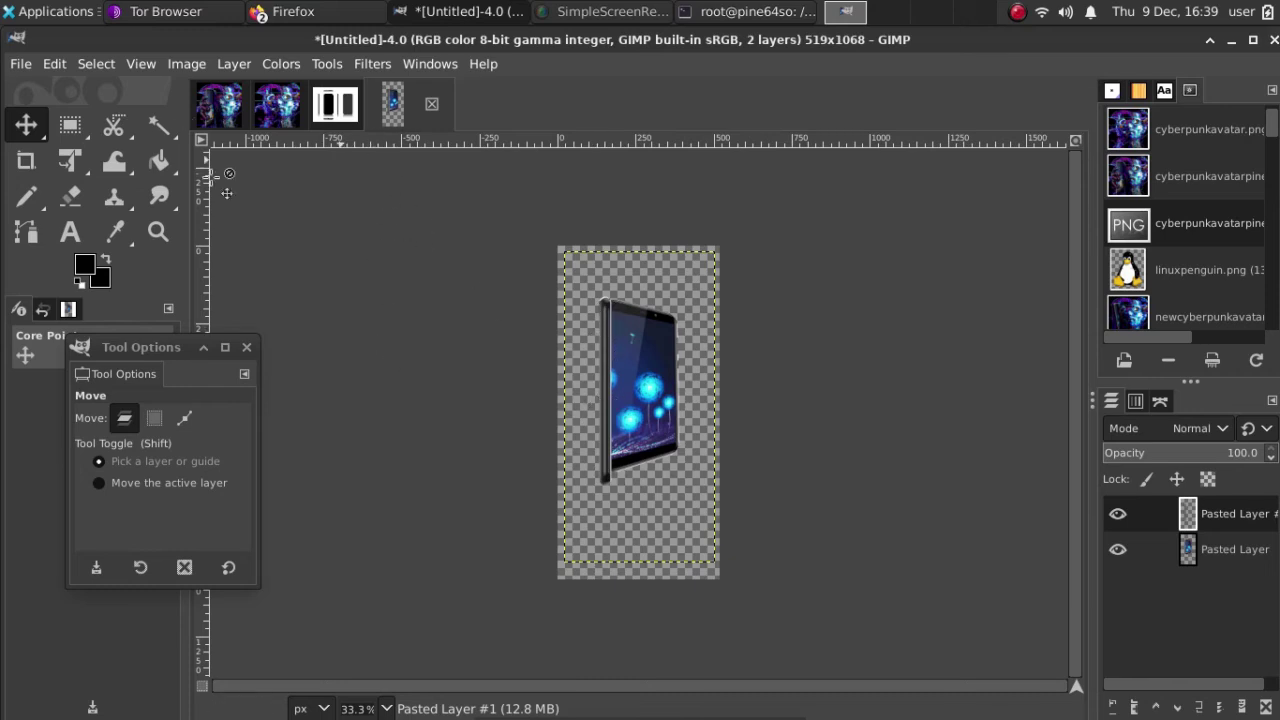
Scale the side-view layer down further to match the phone's left edge height and move it into alignment with that edge
{"action": "left_click", "coordinate": [229, 64]}
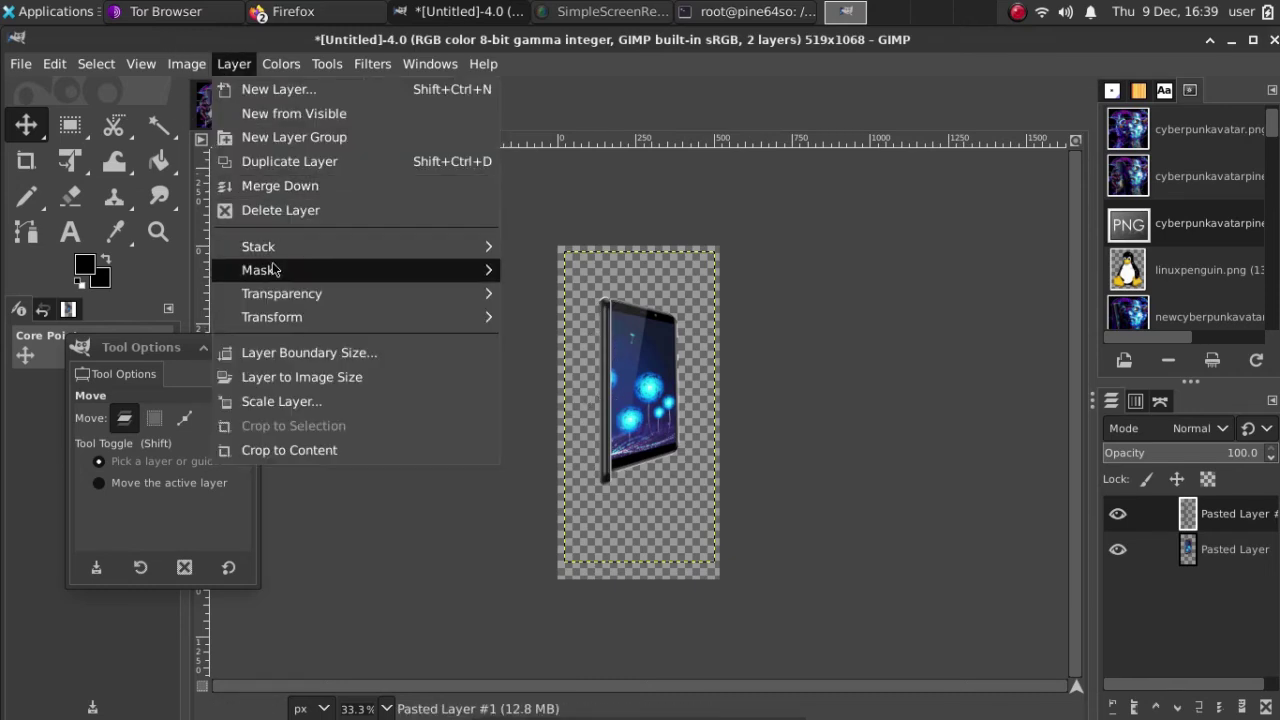
{"action": "left_click", "coordinate": [271, 404]}
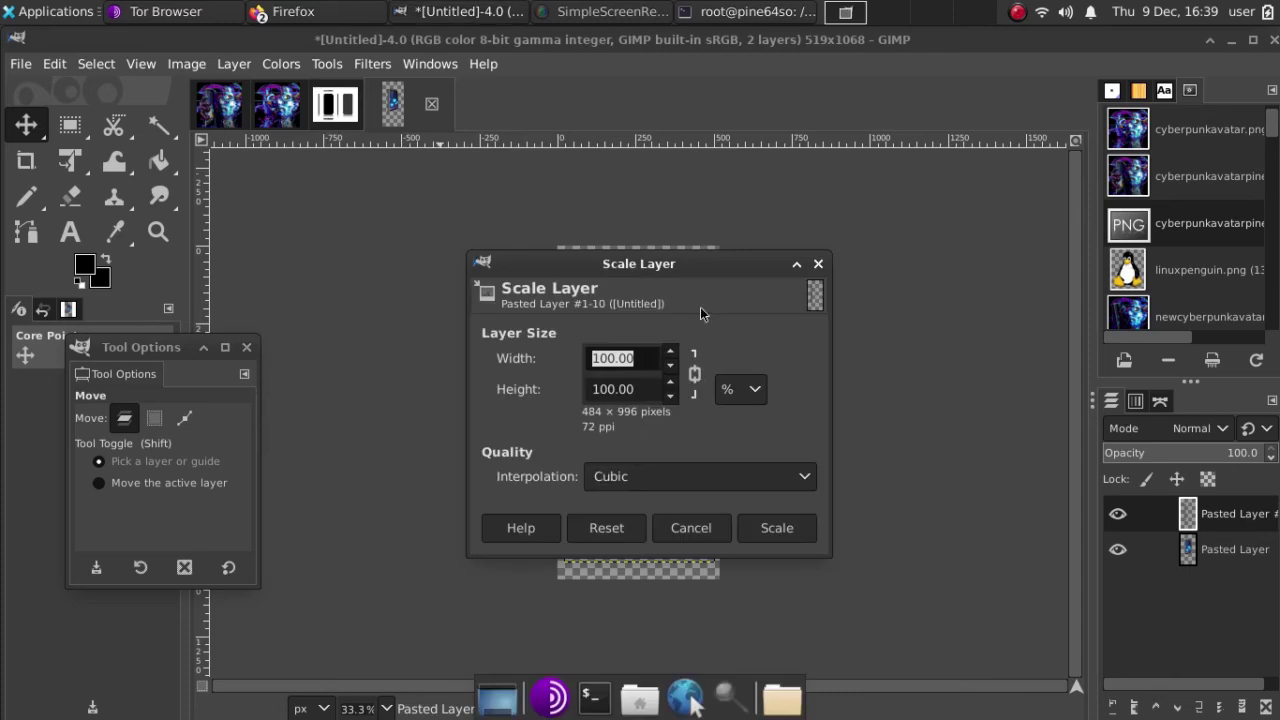
{"action": "key", "text": "Escape"}
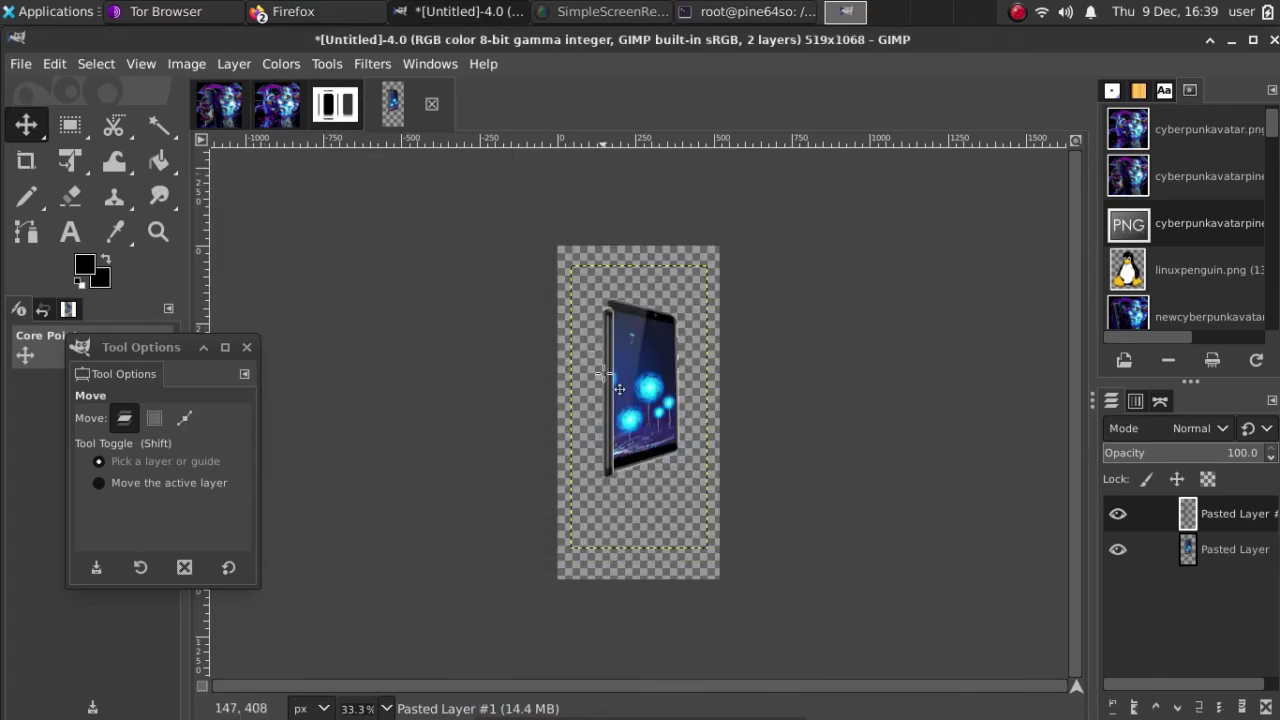
{"action": "mouse_move", "coordinate": [620, 389]}
{"action": "left_mouse_down"}
{"action": "mouse_move", "coordinate": [614, 360]}
{"action": "mouse_move", "coordinate": [617, 381]}
{"action": "left_mouse_up"}
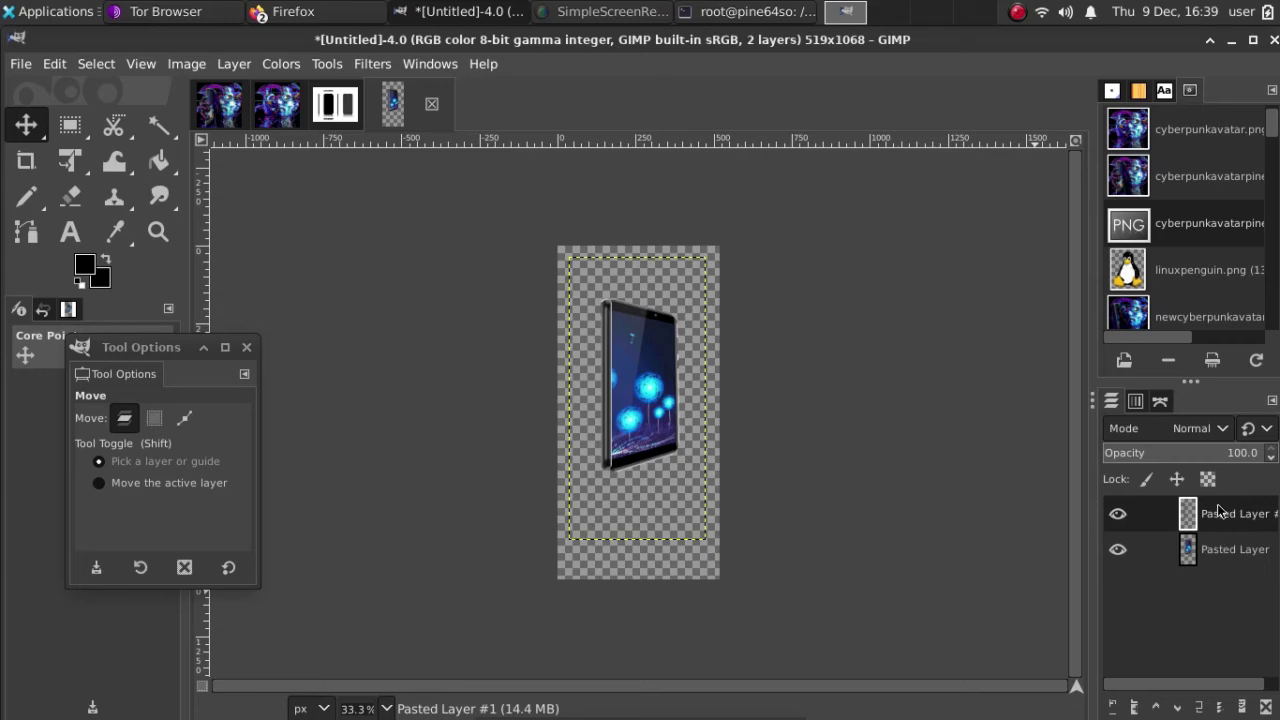
Place the side-view layer beneath the phone's front layer and expand it to the full image size
{"action": "left_click_drag", "start_coordinate": [1209, 521], "coordinate": [1218, 569]}
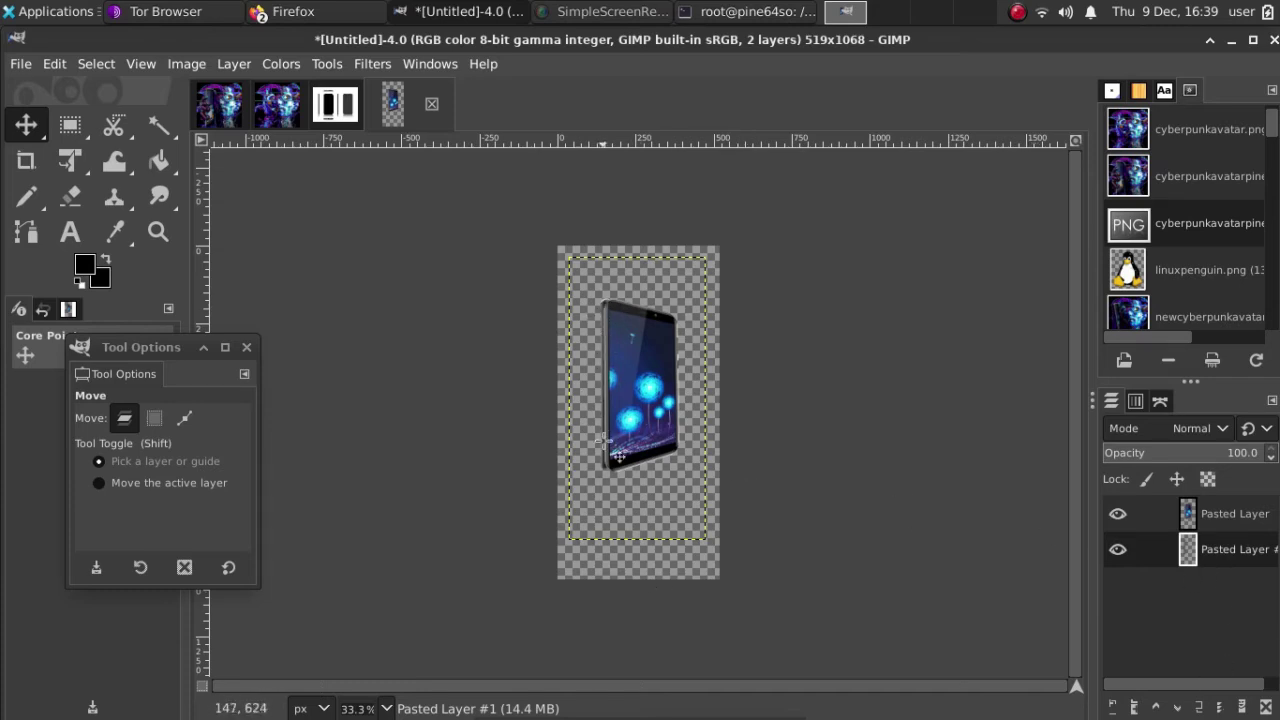
{"action": "left_click_drag", "start_coordinate": [1243, 553], "coordinate": [1235, 505]}
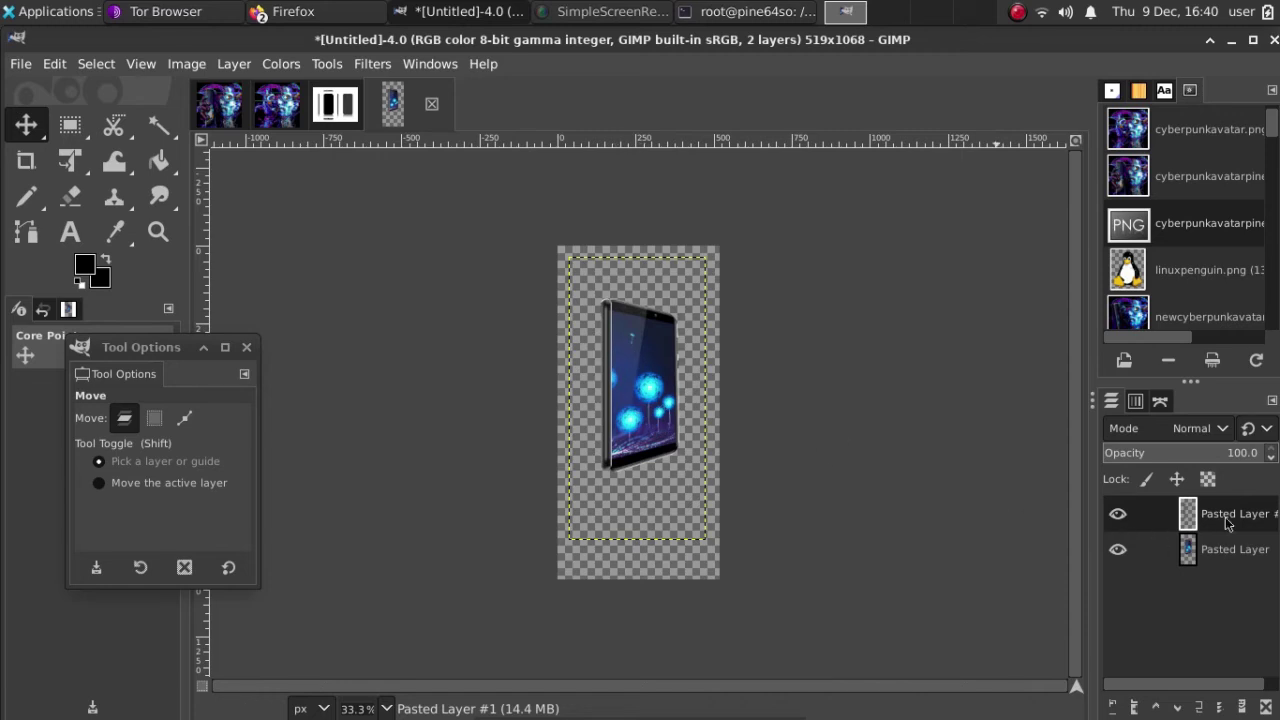
{"action": "left_click_drag", "start_coordinate": [1226, 523], "coordinate": [1228, 567]}
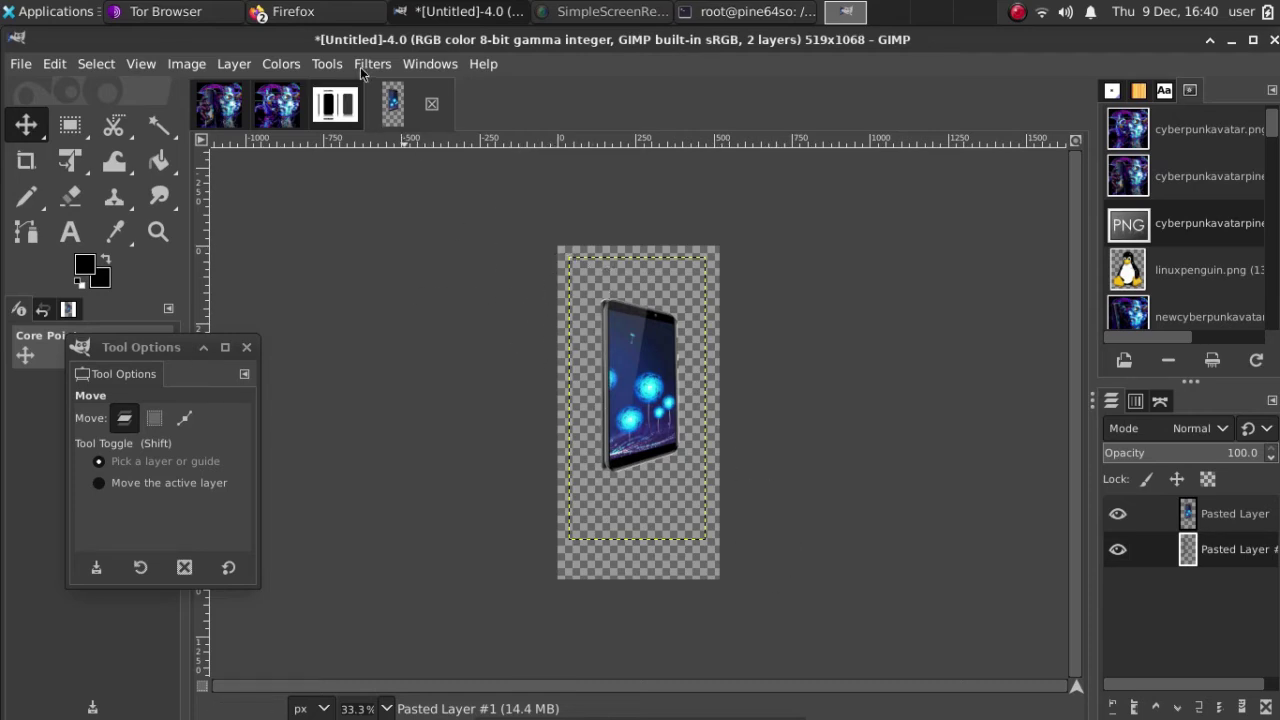
{"action": "left_click", "coordinate": [228, 63]}
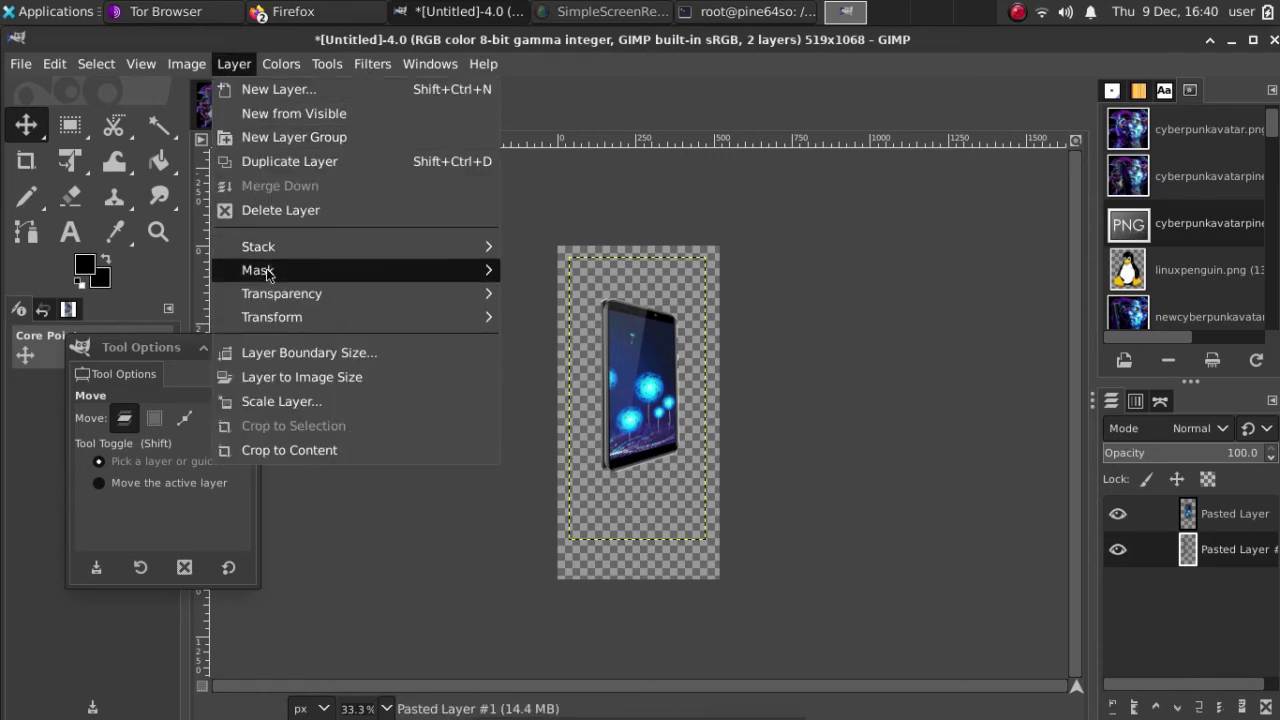
{"action": "left_click", "coordinate": [270, 376]}
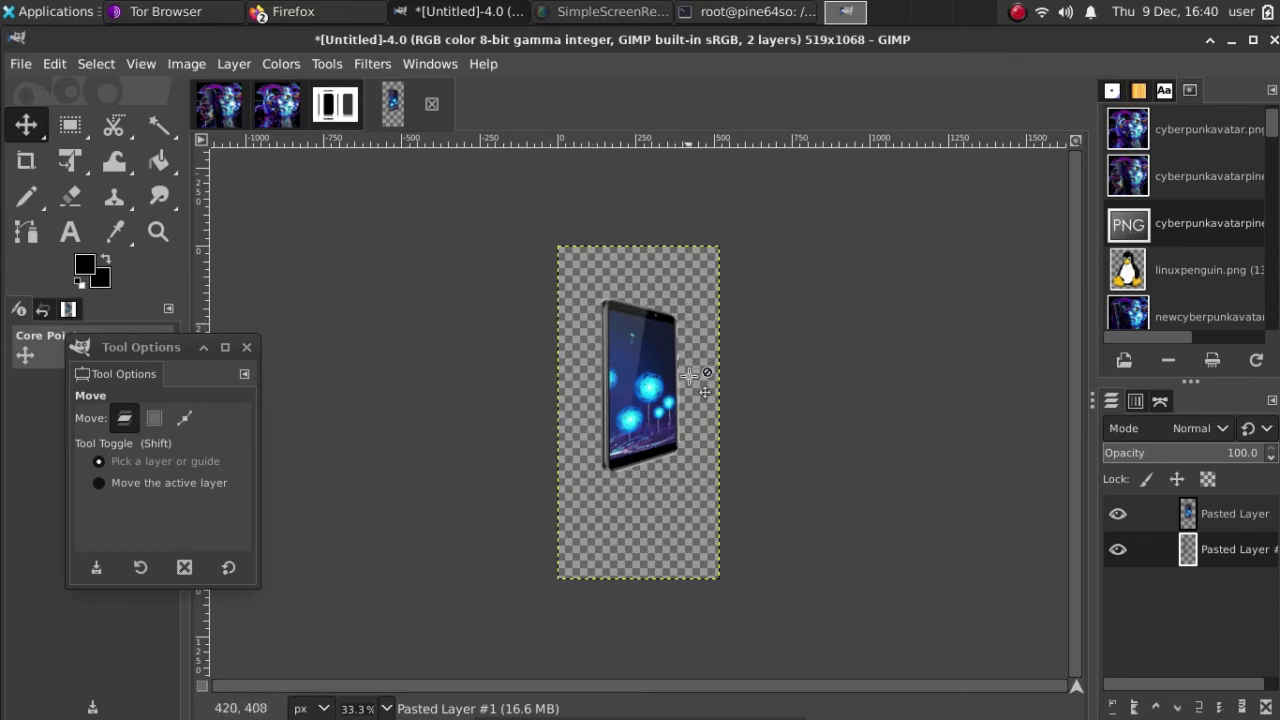
{"action": "left_click", "coordinate": [370, 62]}
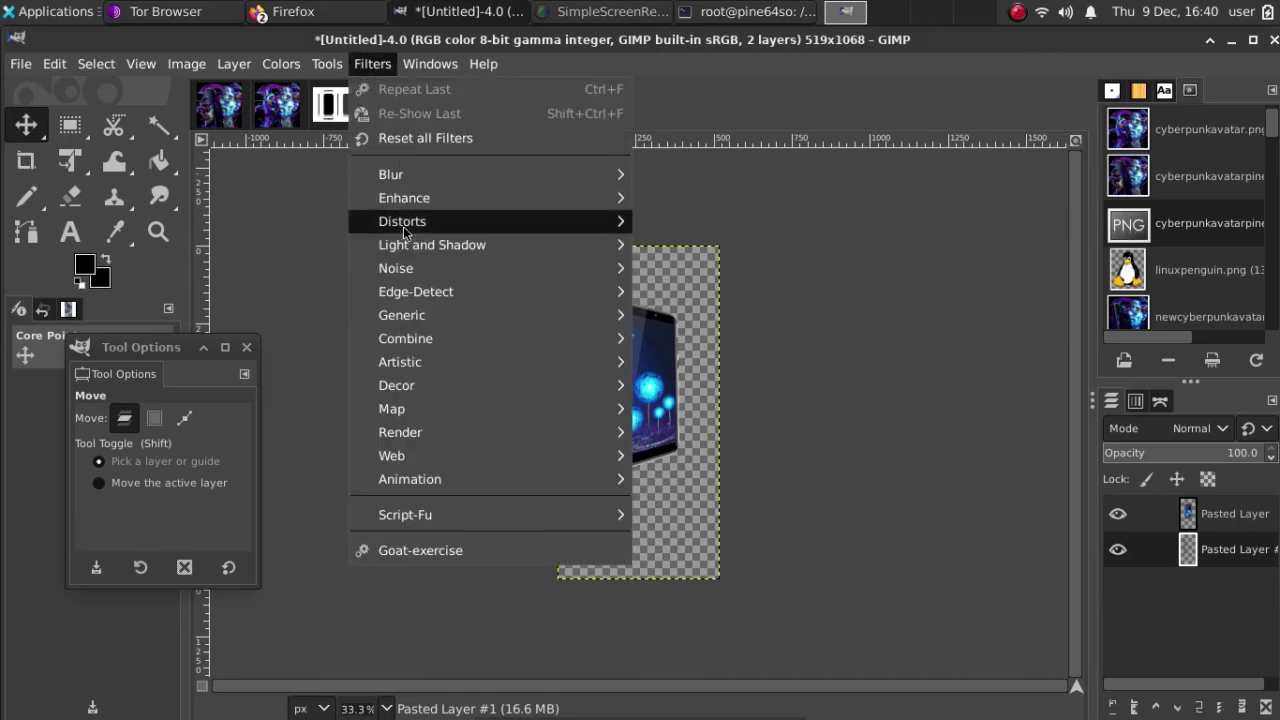
{"action": "mouse_move", "coordinate": [410, 245]}
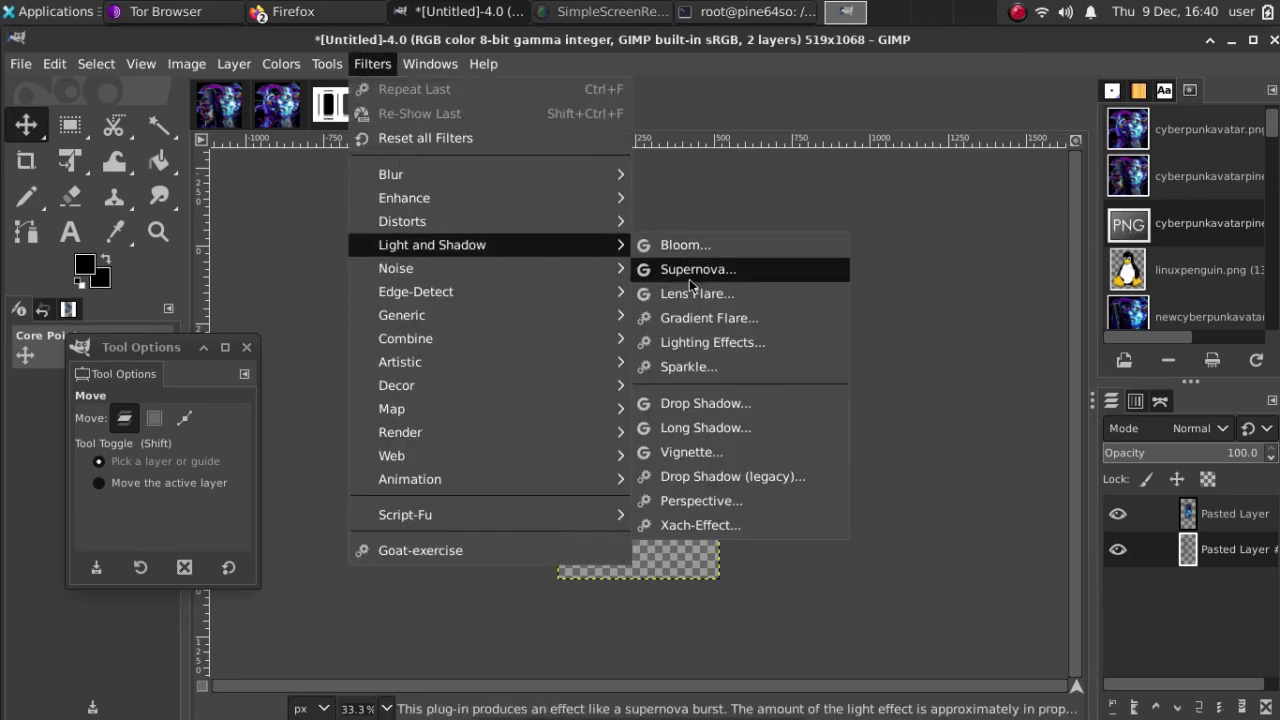
{"action": "left_click", "coordinate": [699, 404]}
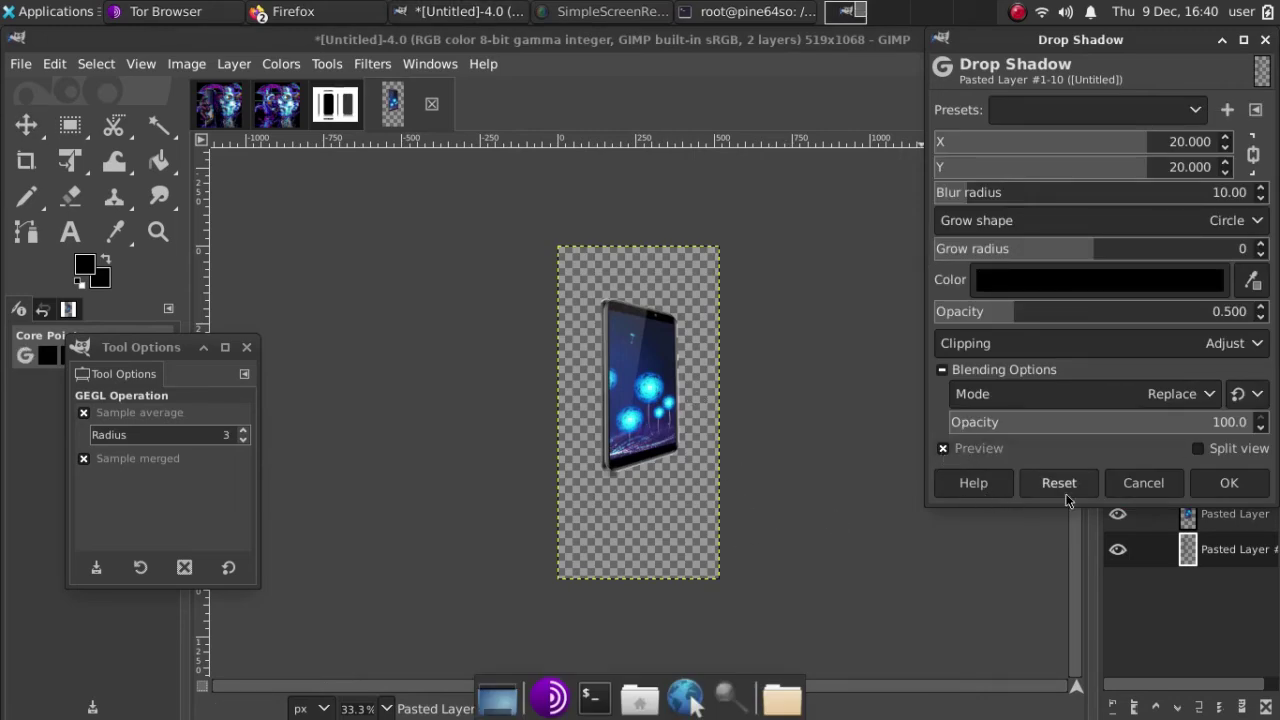
{"action": "left_click", "coordinate": [1126, 490]}
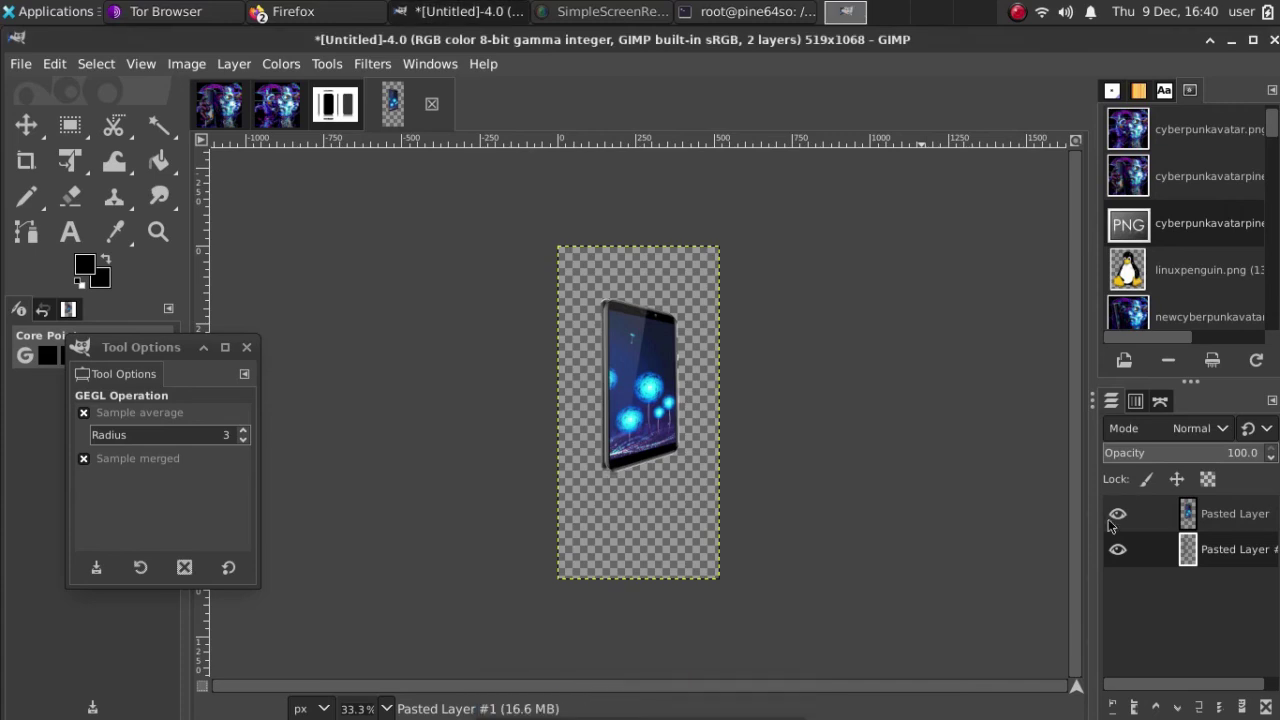
Merge the phone's front layer down onto the side-view layer and toggle the merged layer's visibility to check it
{"action": "left_click", "coordinate": [1216, 549]}
{"action": "left_click", "coordinate": [1213, 516]}
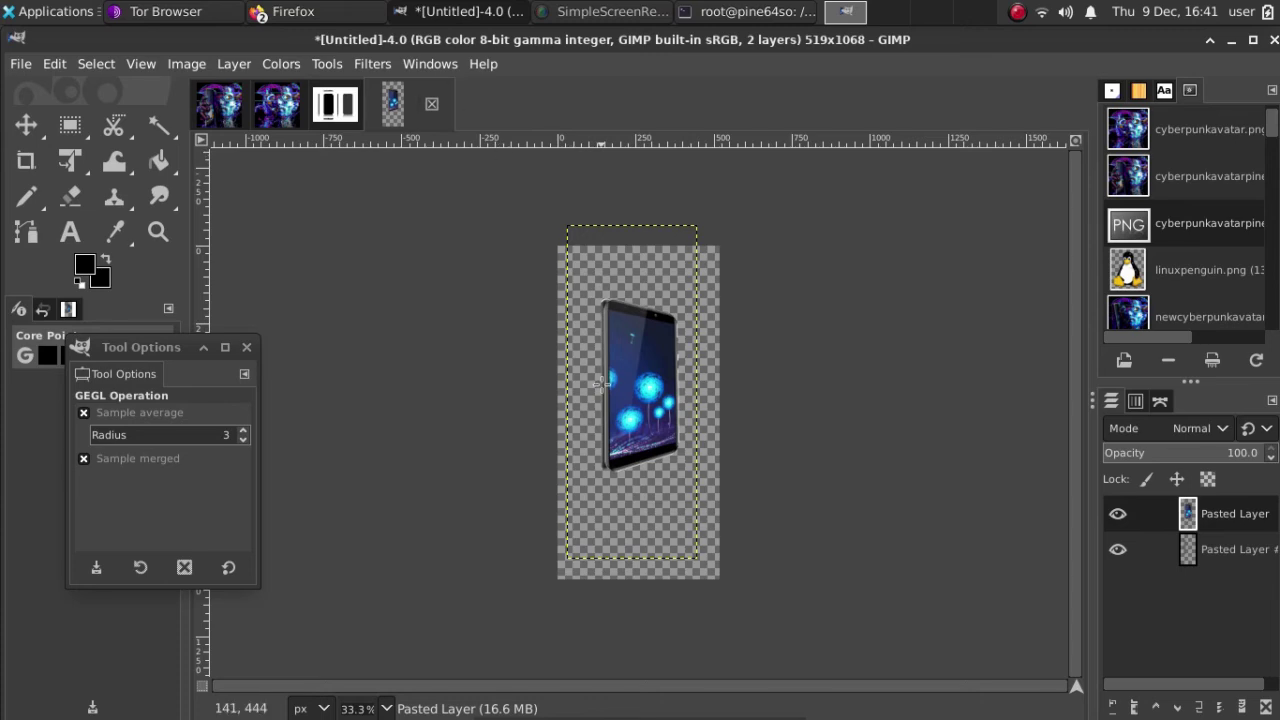
{"action": "right_click", "coordinate": [1209, 523]}
{"action": "right_click", "coordinate": [1253, 518]}
{"action": "right_click", "coordinate": [1250, 517]}
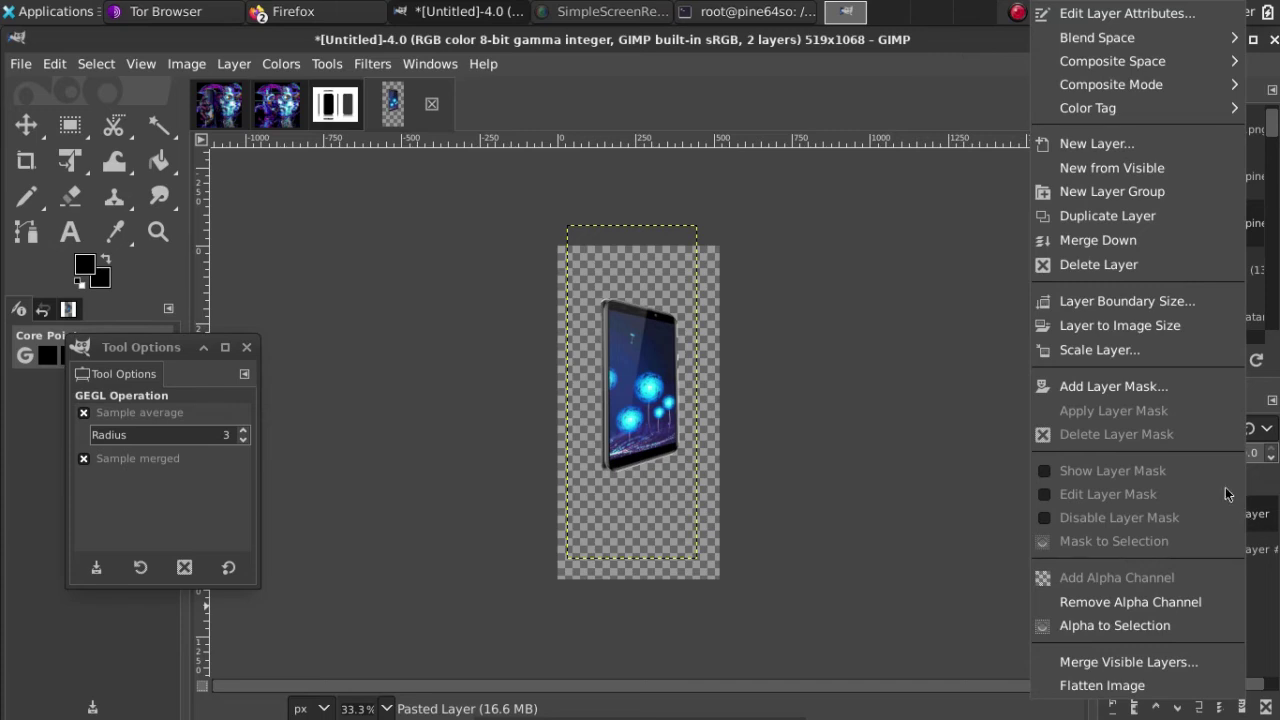
{"action": "left_click", "coordinate": [1205, 241]}
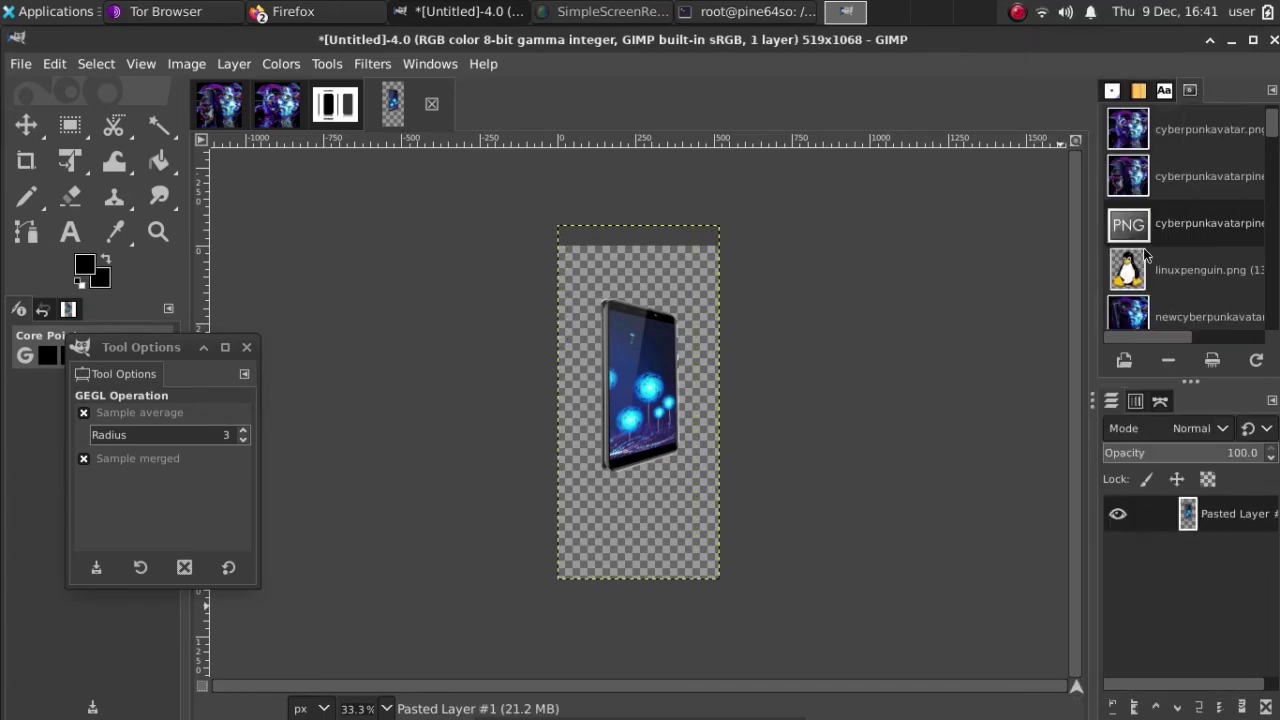
{"action": "left_click", "coordinate": [1120, 517]}
{"action": "left_click", "coordinate": [1120, 517]}
Apply a Drop Shadow to the merged phone layer with blur radius 15.42, grow radius 15 and opacity 0.829
{"action": "left_click", "coordinate": [373, 63]}
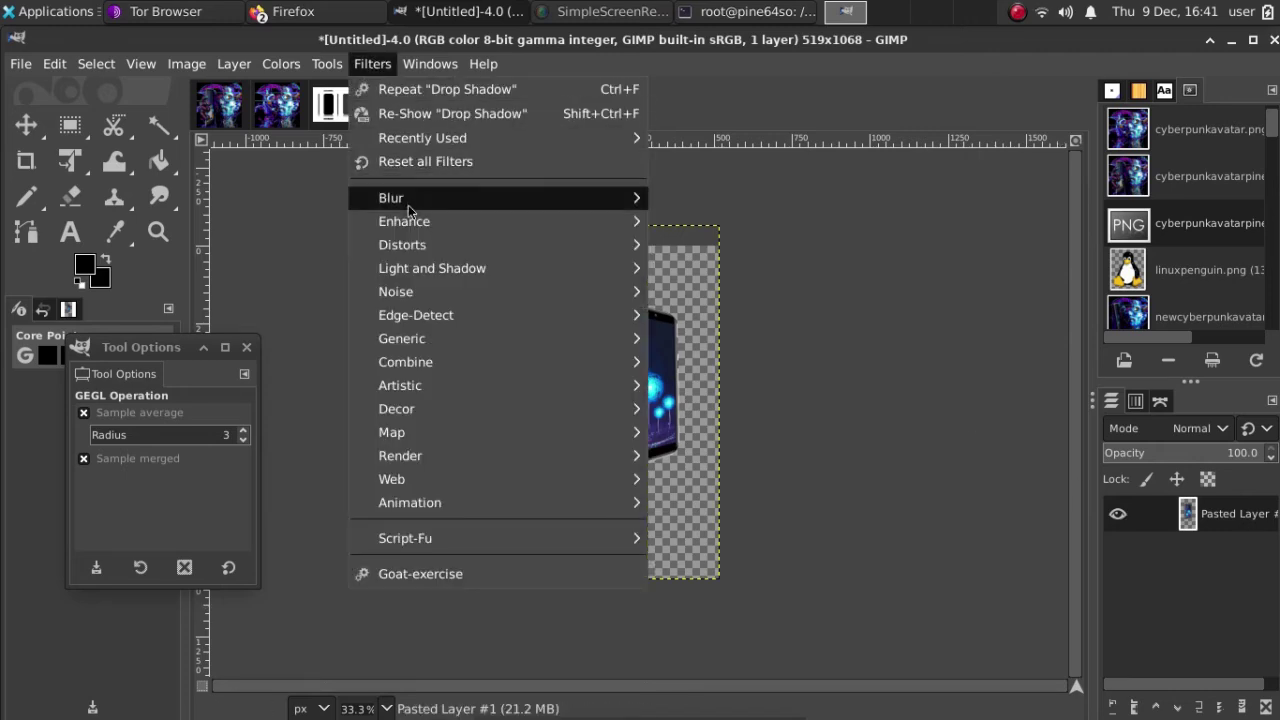
{"action": "mouse_move", "coordinate": [480, 270]}
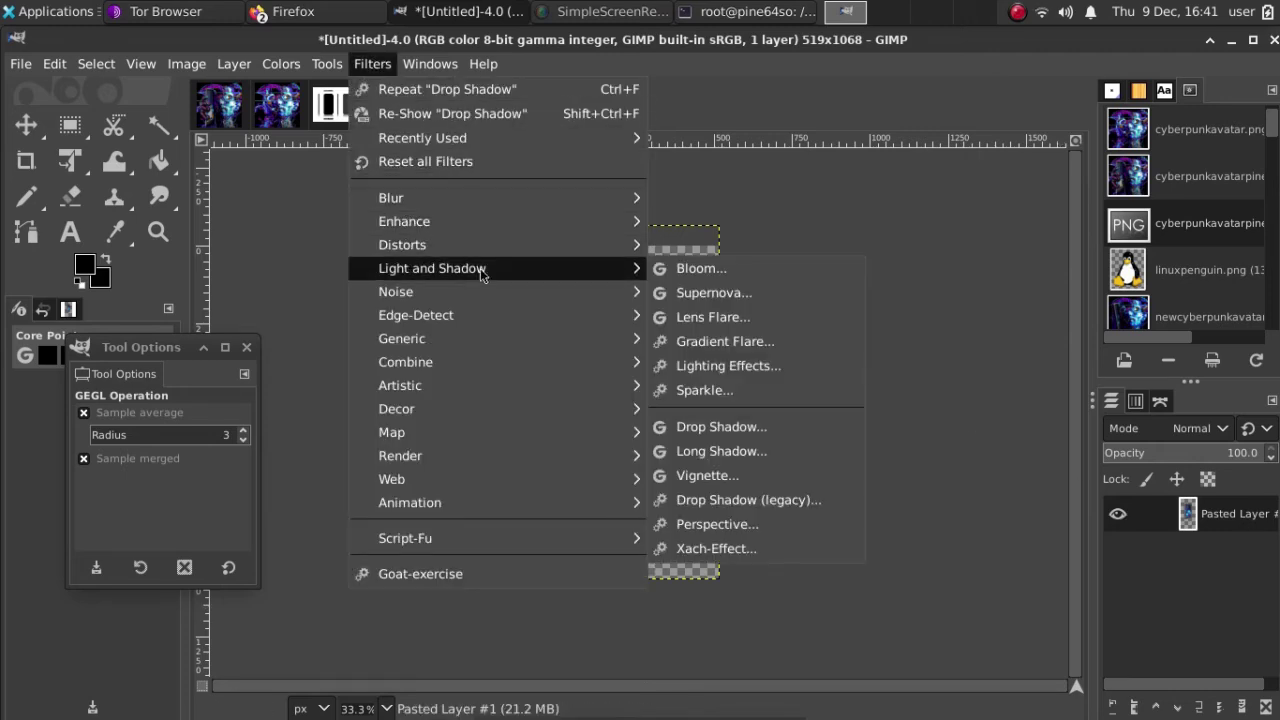
{"action": "left_click", "coordinate": [722, 427]}
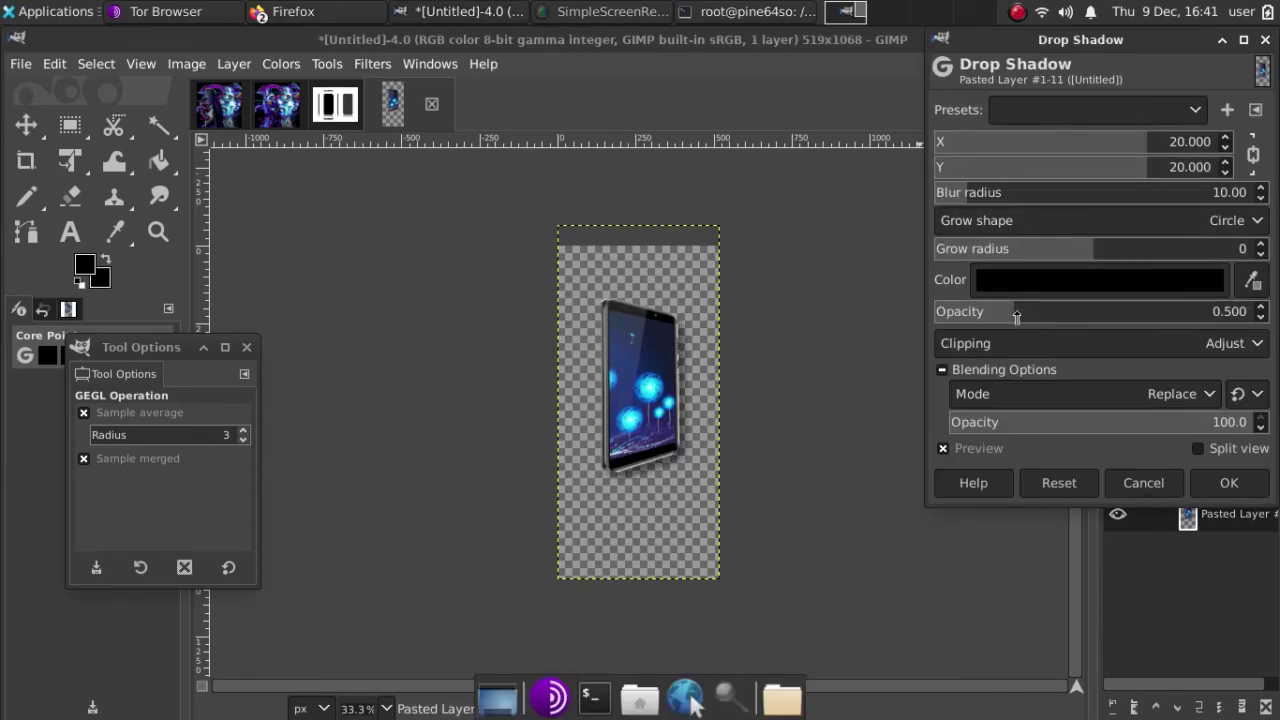
{"action": "left_click_drag", "start_coordinate": [1015, 316], "coordinate": [1068, 322]}
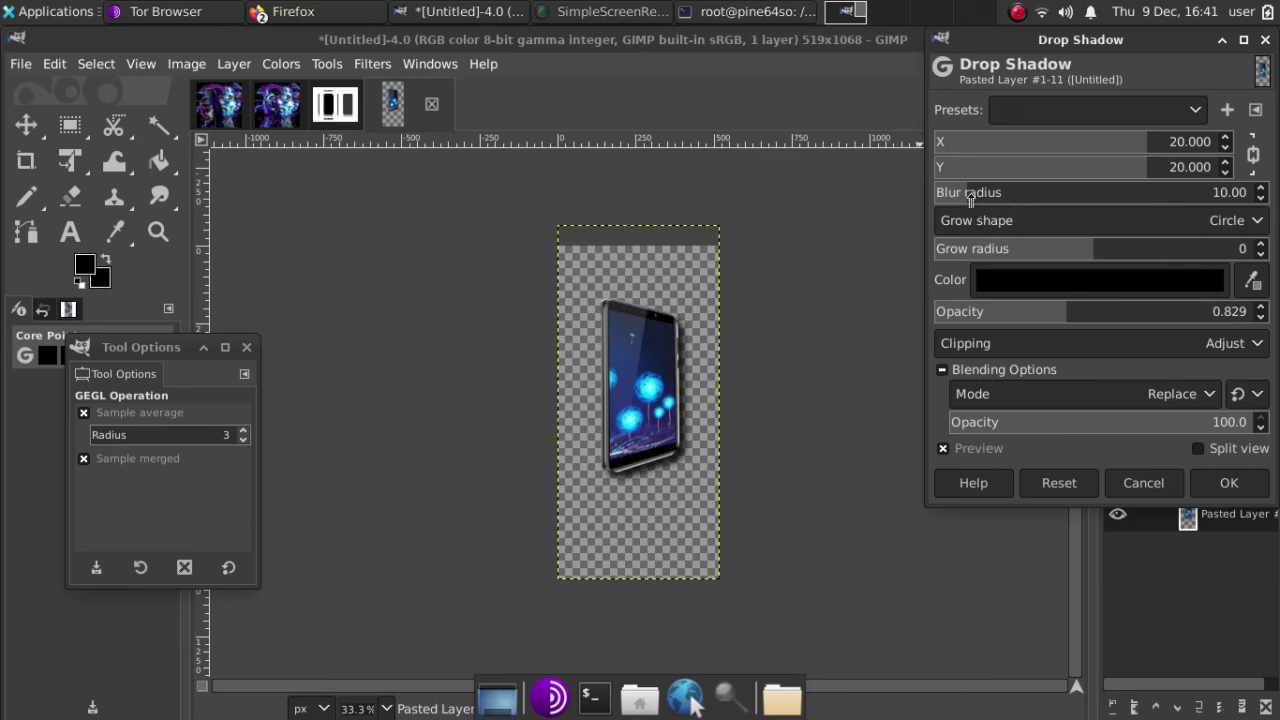
{"action": "mouse_move", "coordinate": [968, 195]}
{"action": "left_mouse_down"}
{"action": "mouse_move", "coordinate": [1074, 200]}
{"action": "mouse_move", "coordinate": [978, 207]}
{"action": "left_mouse_up"}
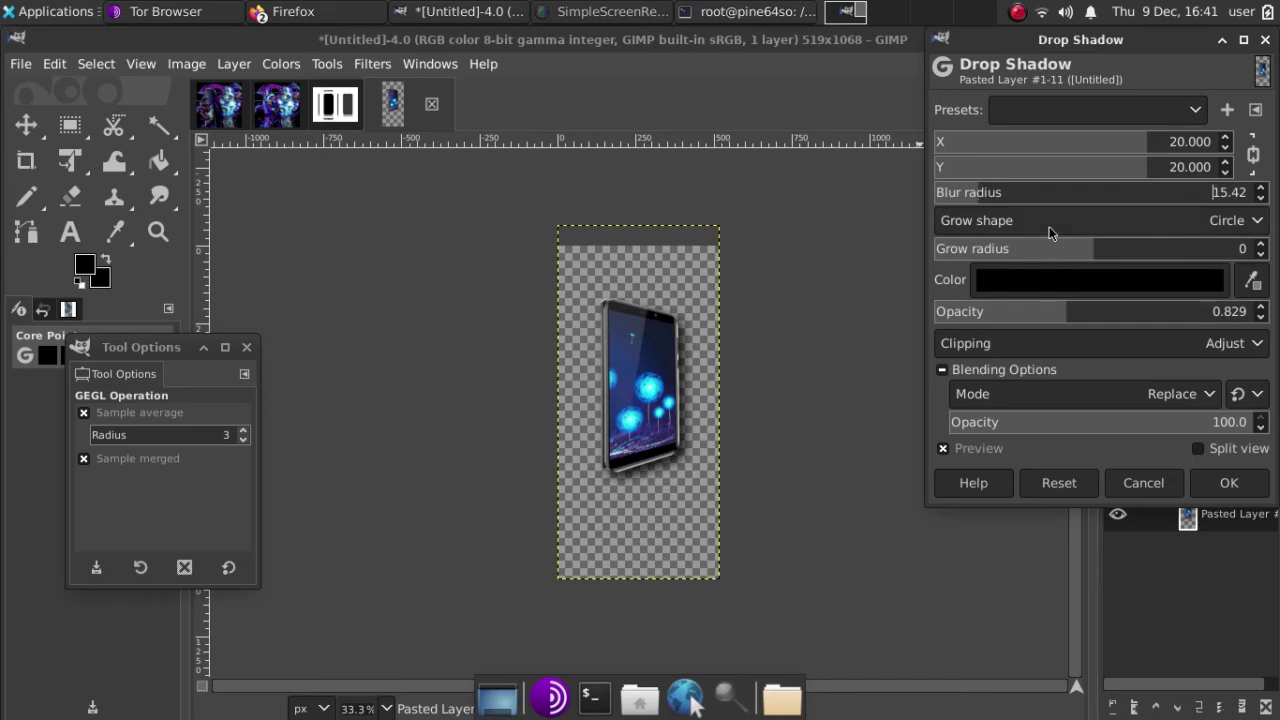
{"action": "left_click_drag", "start_coordinate": [1106, 249], "coordinate": [1166, 249]}
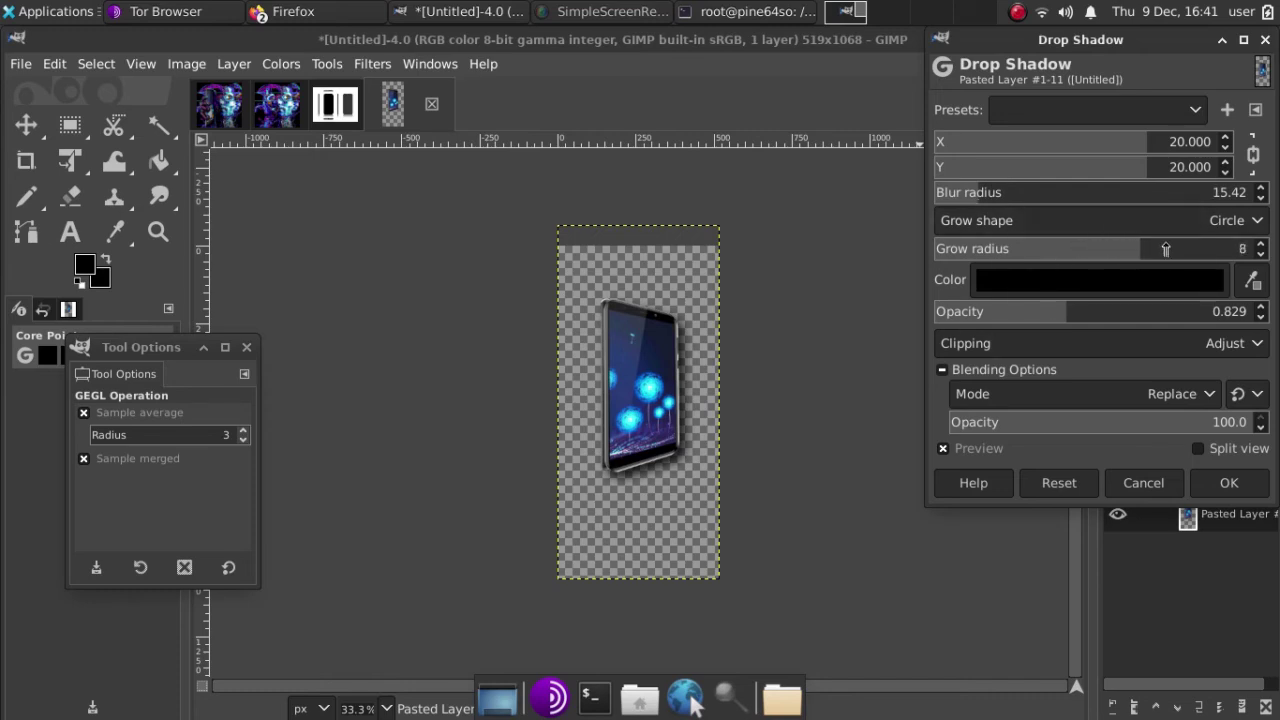
{"action": "left_click", "coordinate": [1166, 249]}
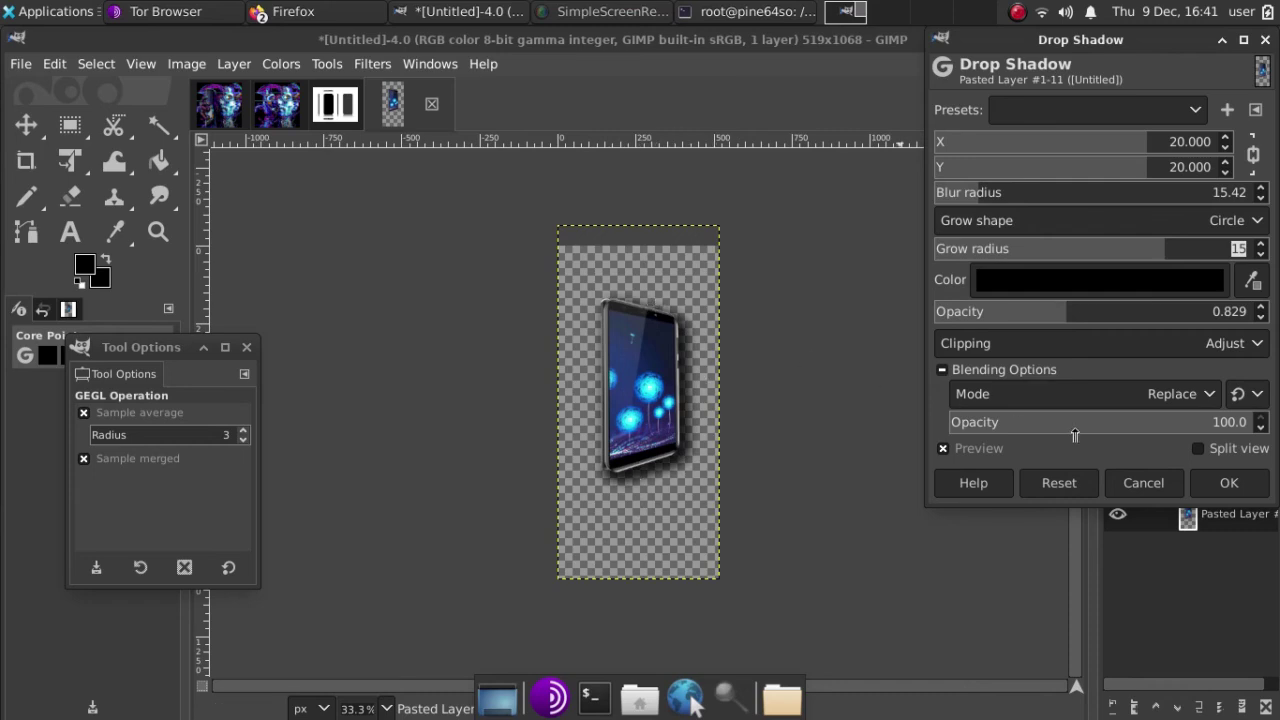
{"action": "left_click", "coordinate": [1219, 492]}
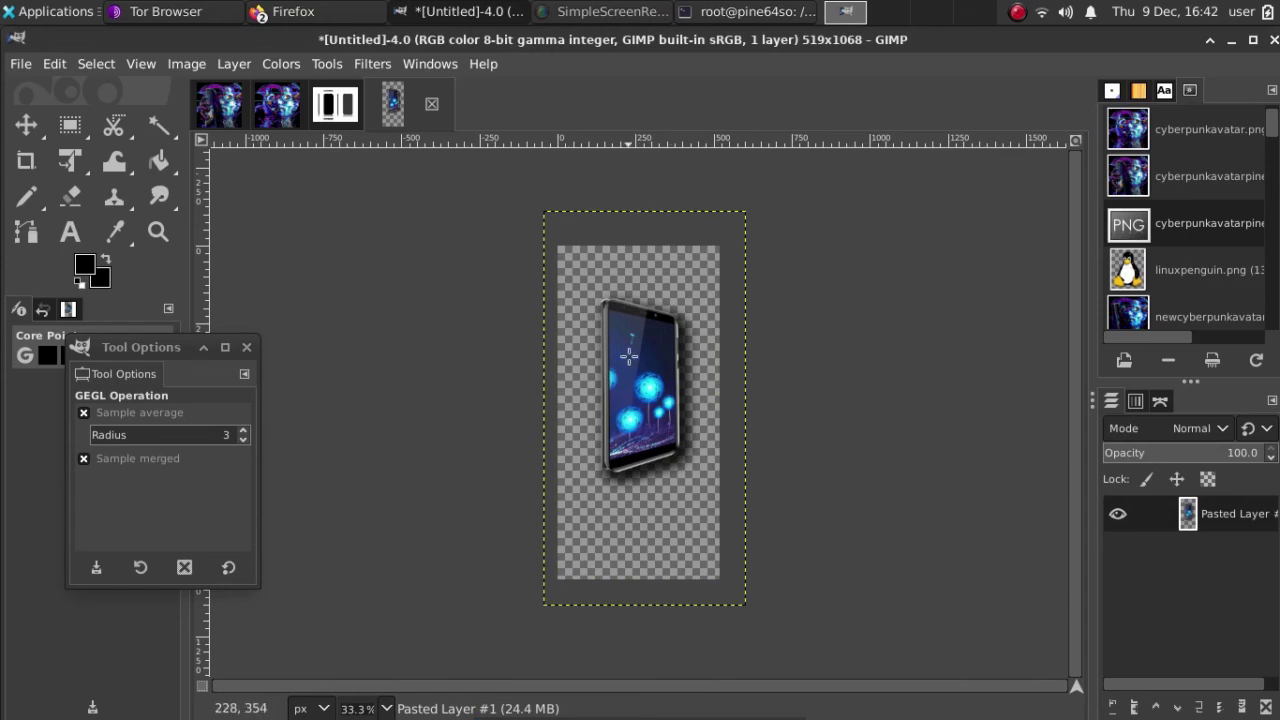
Cut the shadowed phone layer and paste it as a new layer into the 145x145 cyberpunkavatar image
{"action": "right_click", "coordinate": [628, 356]}
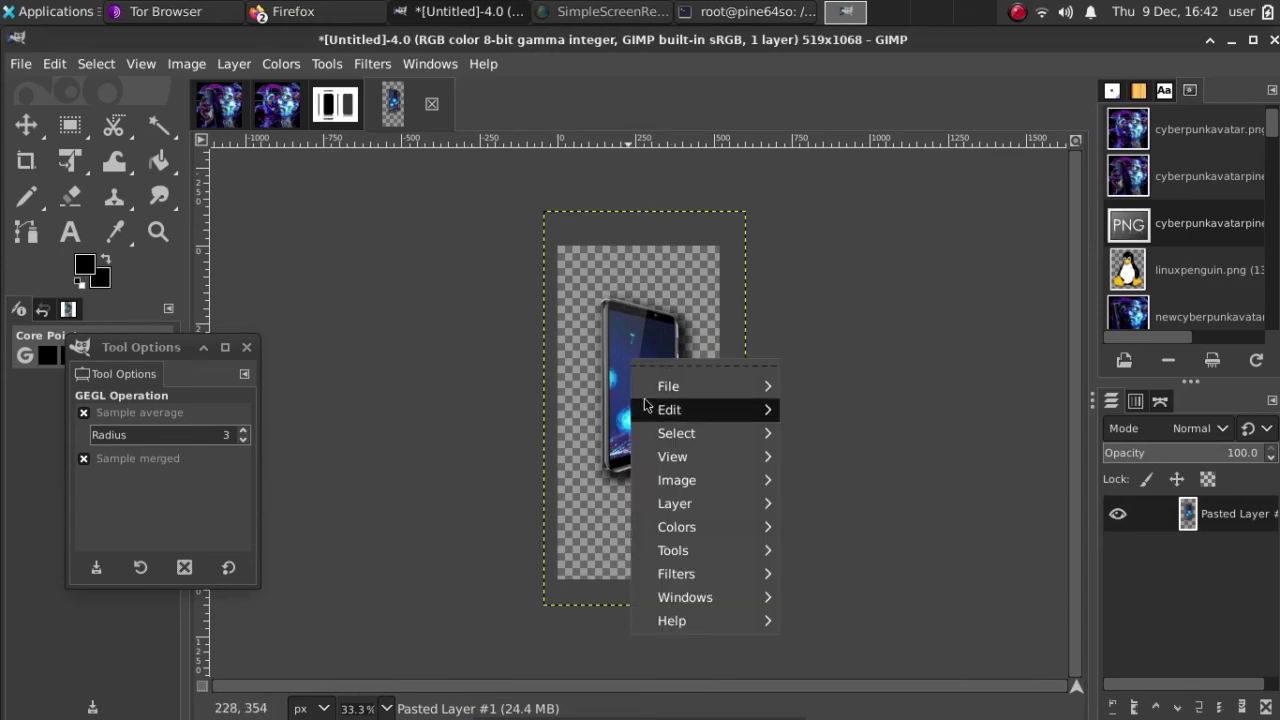
{"action": "mouse_move", "coordinate": [648, 409]}
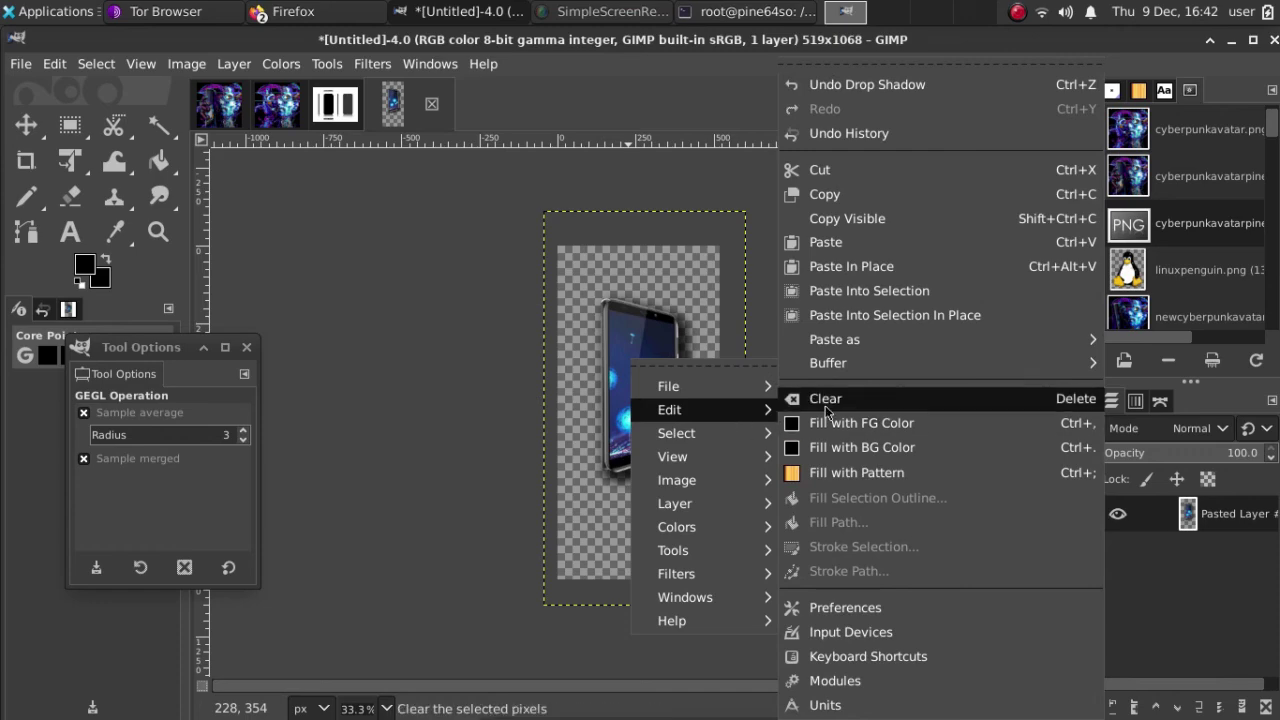
{"action": "left_click", "coordinate": [873, 173]}
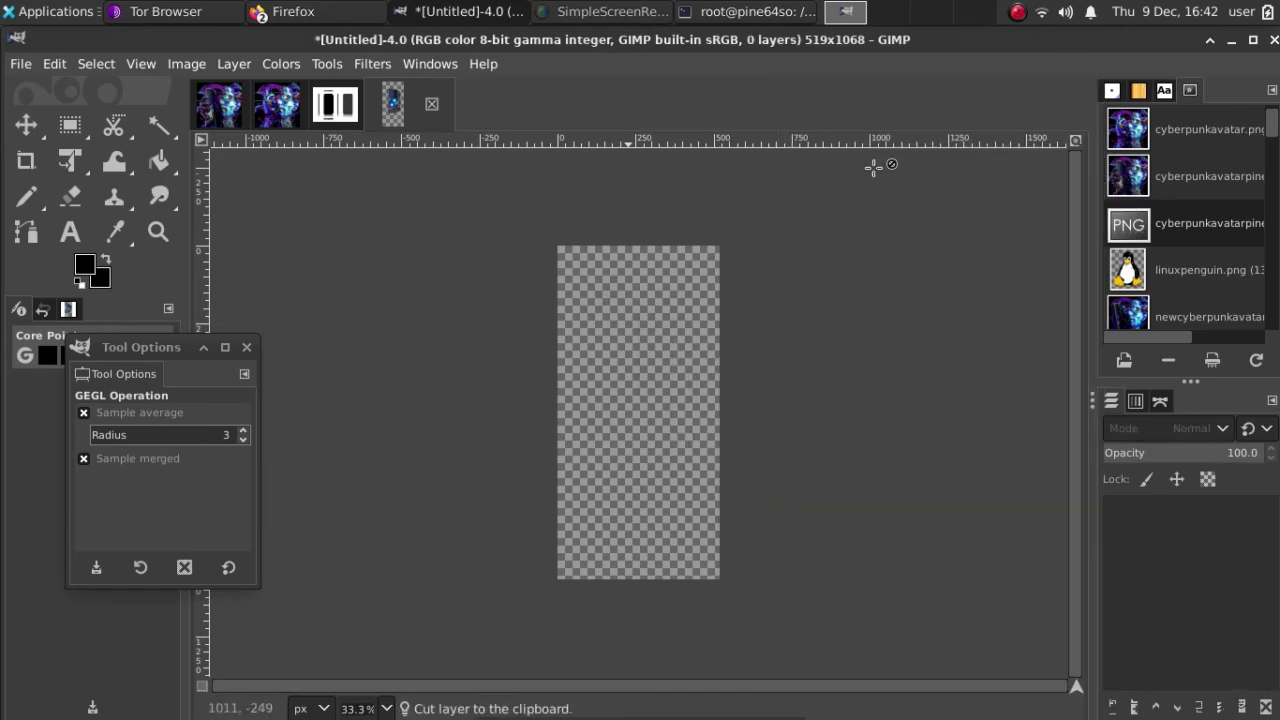
{"action": "left_click", "coordinate": [276, 106]}
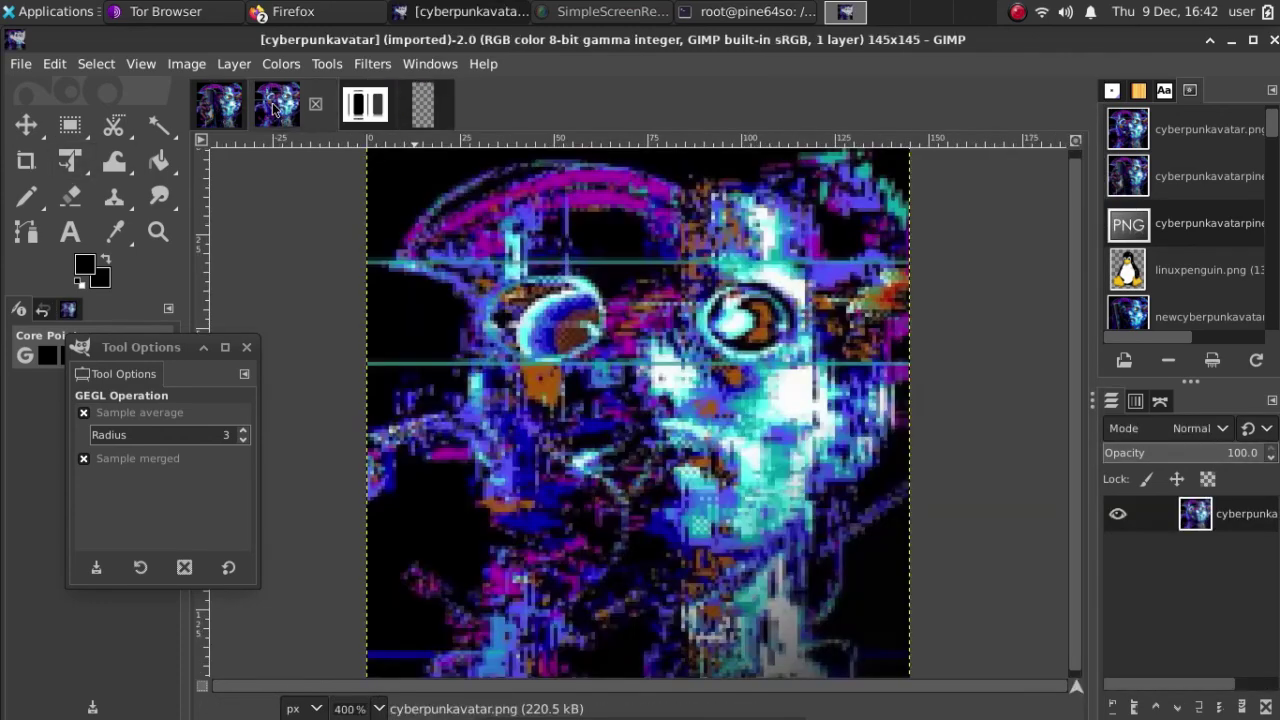
{"action": "right_click", "coordinate": [525, 417]}
{"action": "mouse_move", "coordinate": [567, 469]}
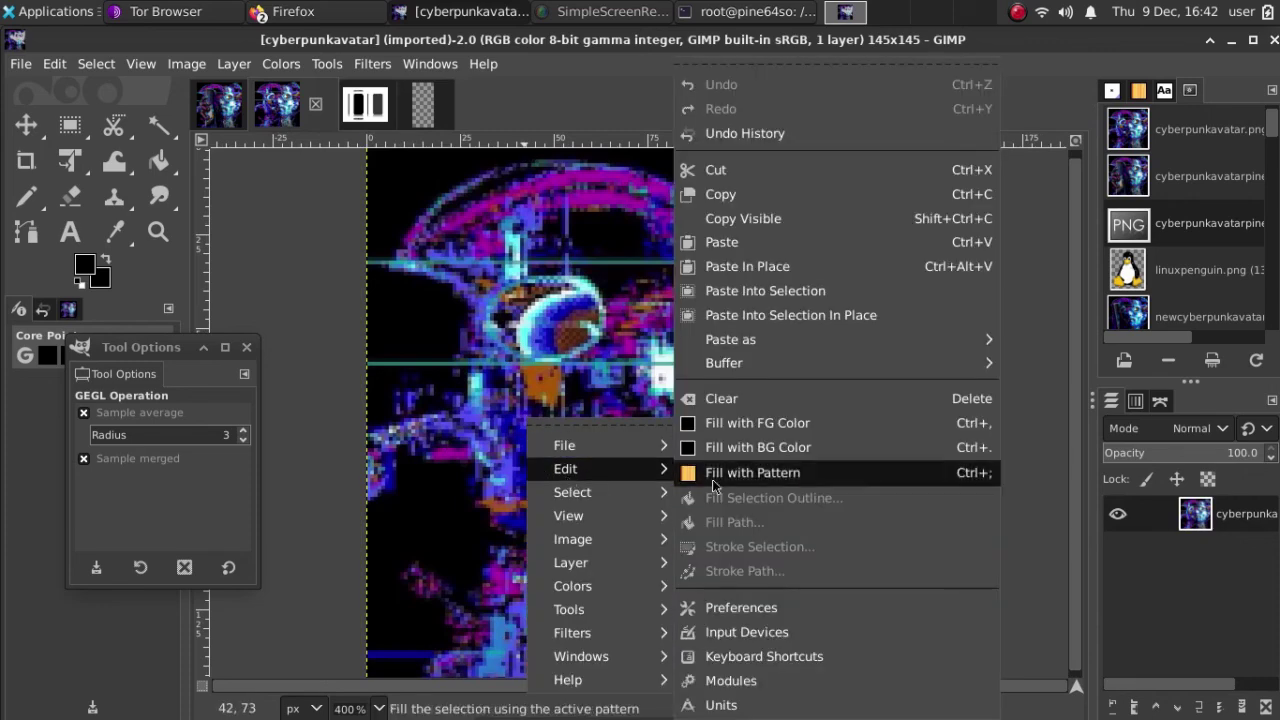
{"action": "mouse_move", "coordinate": [910, 349]}
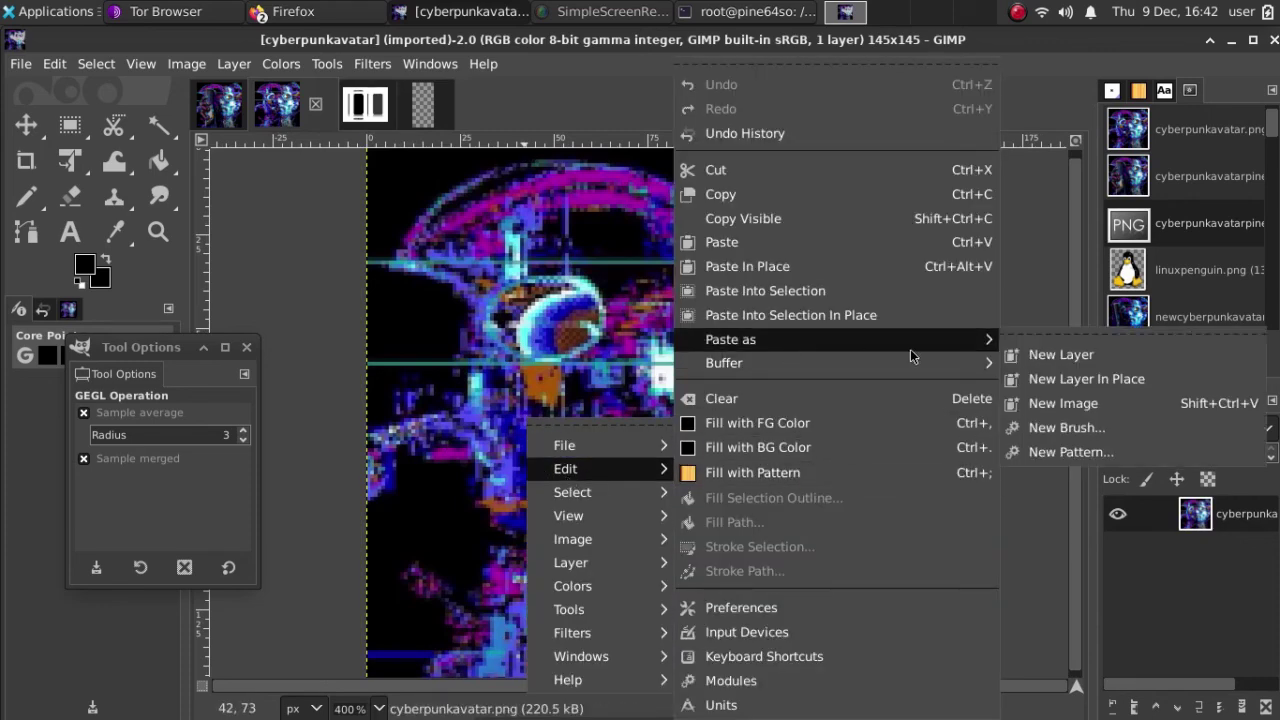
{"action": "left_click", "coordinate": [1064, 356]}
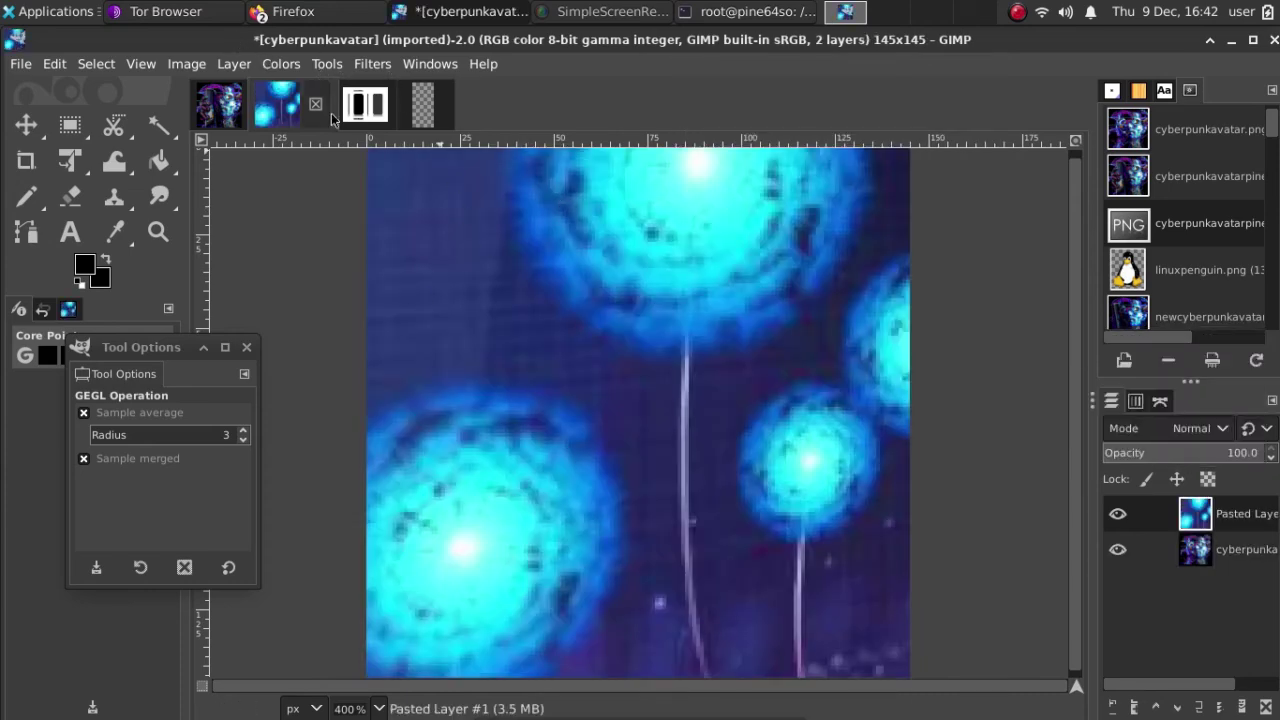
Scale the pasted phone layer down proportionally to 204 × 397 pixels
{"action": "left_click", "coordinate": [228, 68]}
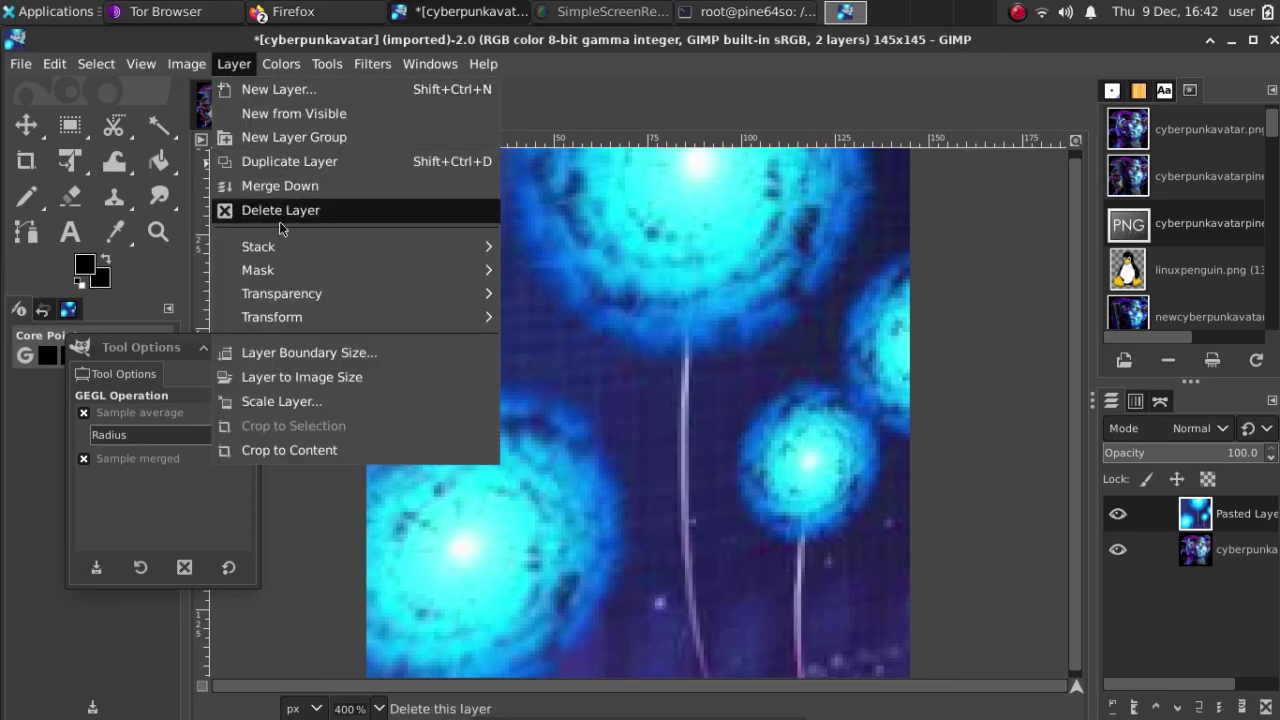
{"action": "left_click", "coordinate": [281, 401]}
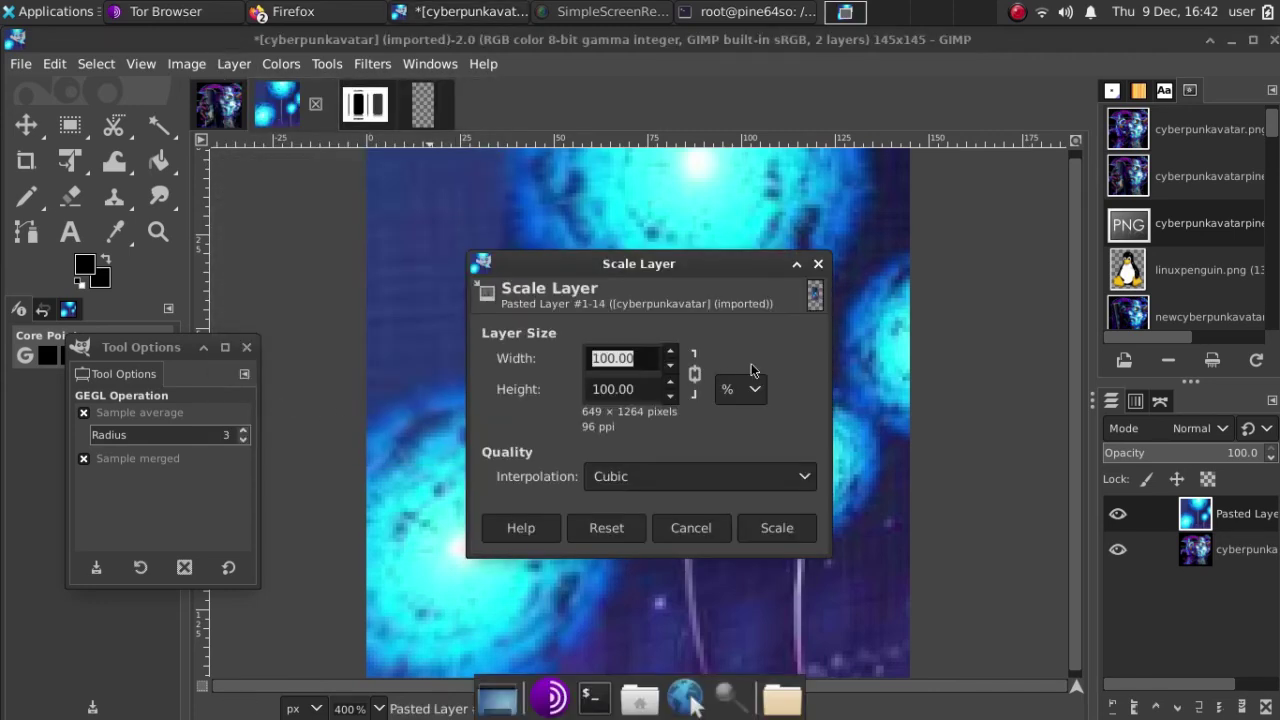
{"action": "scroll", "coordinate": [666, 369], "scroll_direction": "down", "scroll_amount": 20}
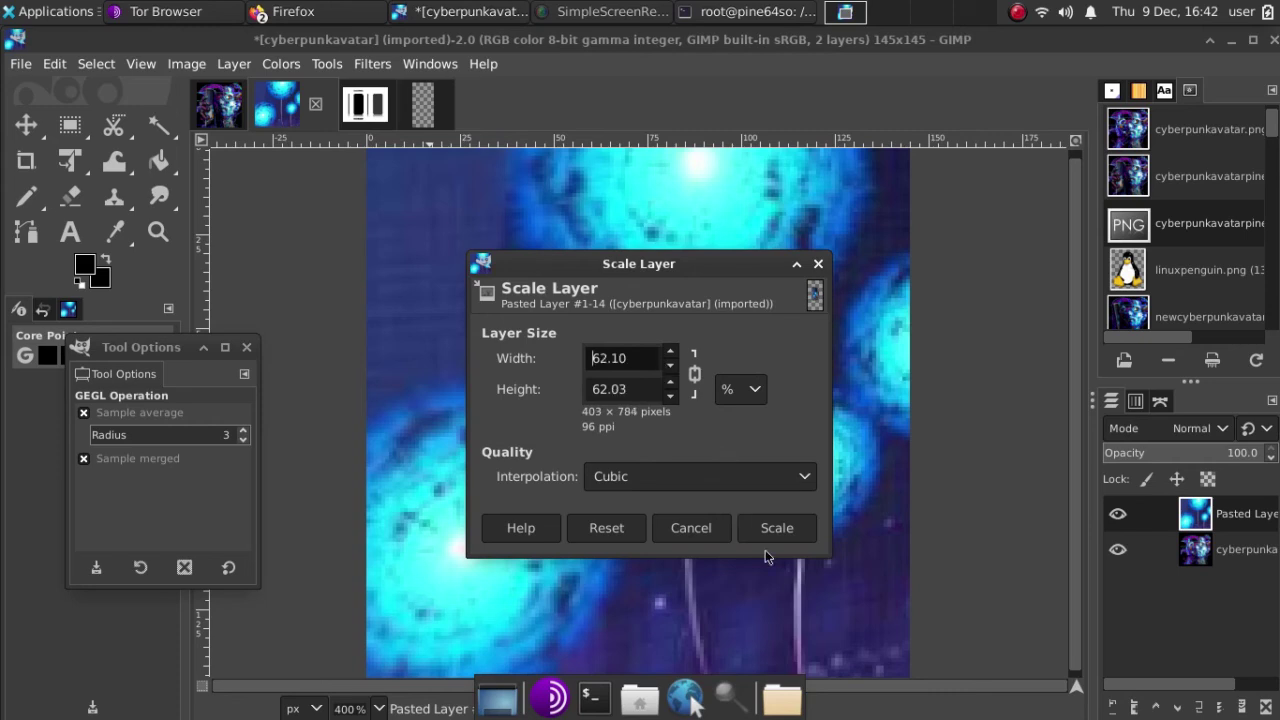
{"action": "scroll", "coordinate": [669, 368], "scroll_direction": "down", "scroll_amount": 4}
{"action": "scroll", "coordinate": [669, 368], "scroll_direction": "down", "scroll_amount": 20}
{"action": "left_click", "coordinate": [770, 529]}
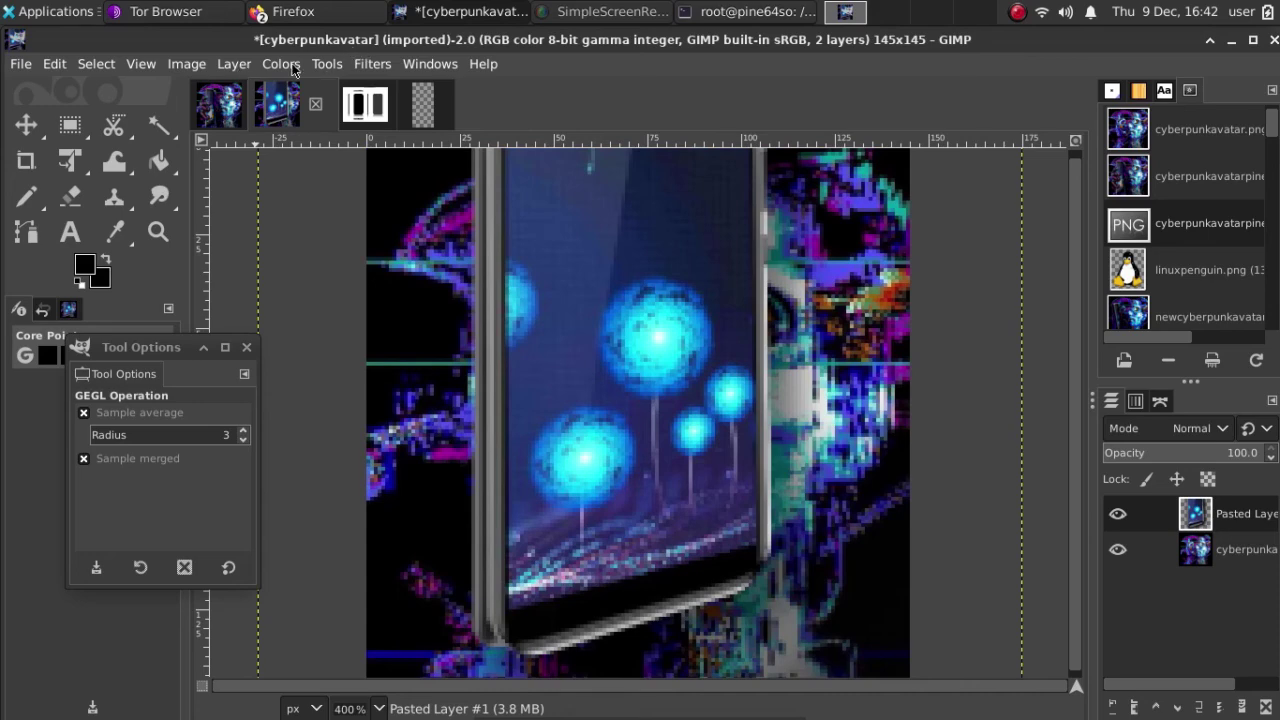
Scale the phone layer down further, proportionally, to 164 × 319 pixels
{"action": "left_click", "coordinate": [238, 68]}
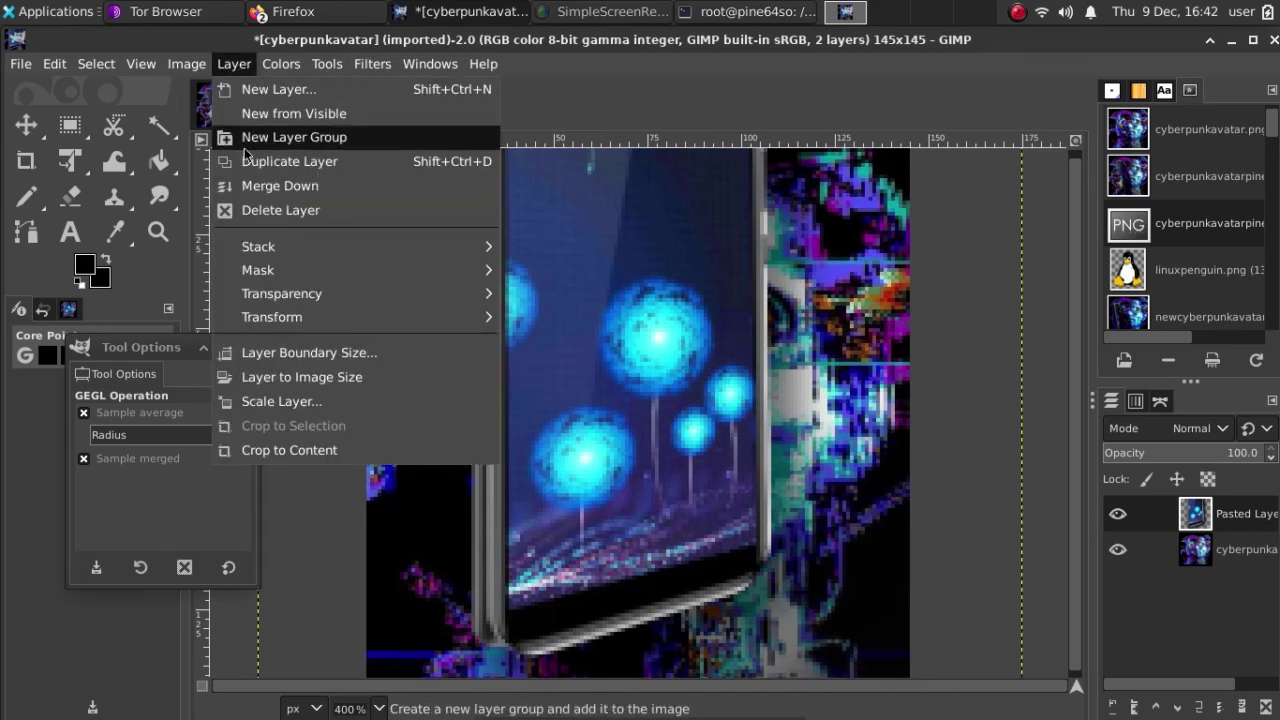
{"action": "left_click", "coordinate": [258, 408]}
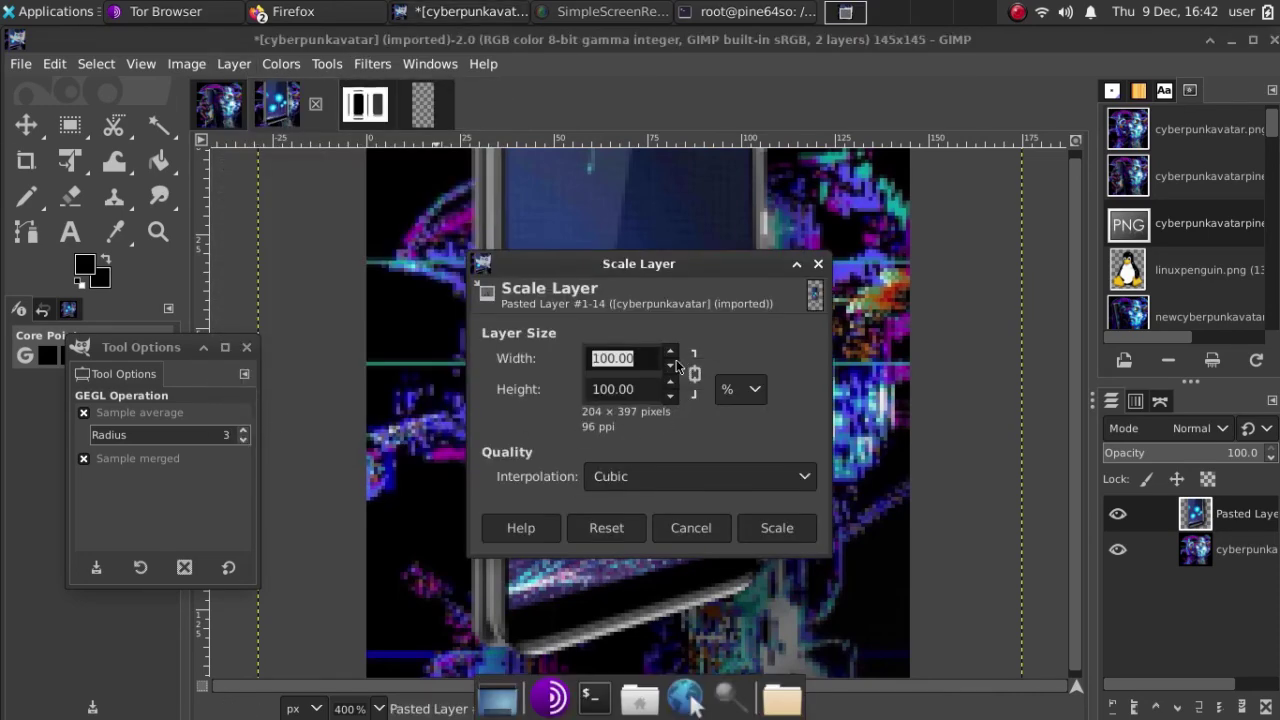
{"action": "scroll", "coordinate": [670, 375], "scroll_direction": "down", "scroll_amount": 20}
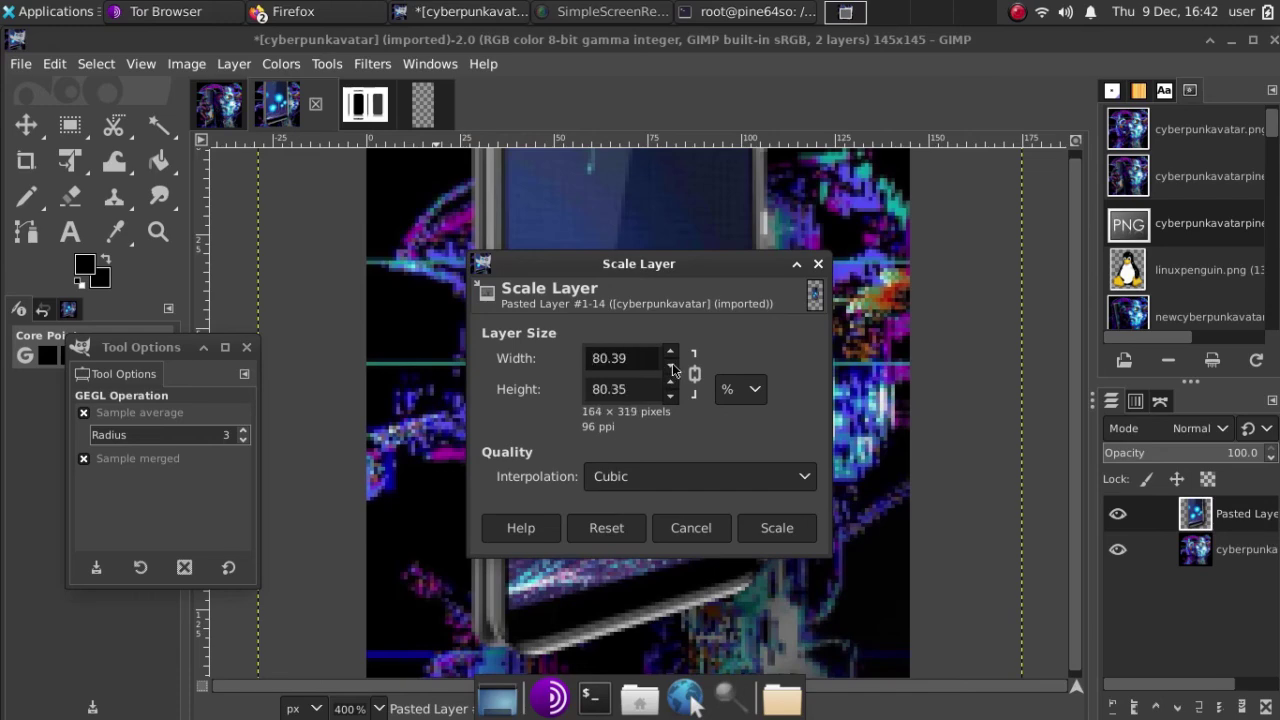
{"action": "left_click", "coordinate": [796, 539]}
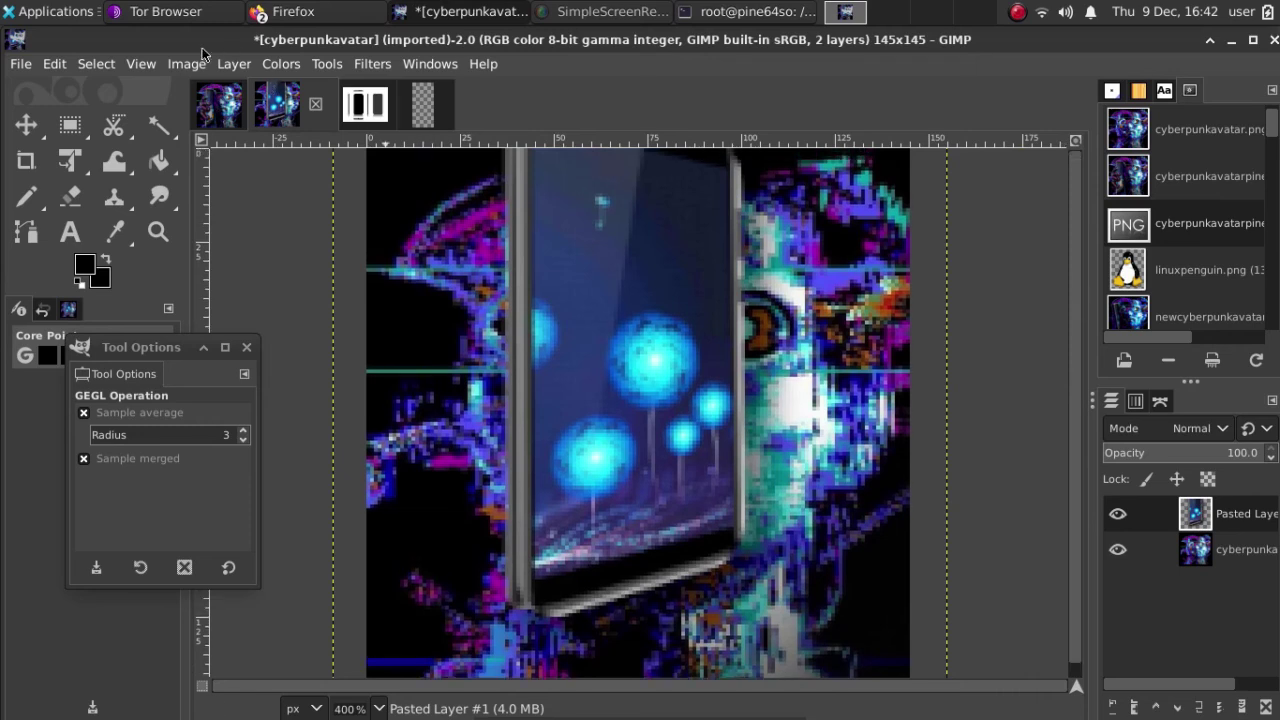
Scale the phone layer down proportionally to 136 × 264 pixels and move it down and left over the avatar's left eye
{"action": "left_click", "coordinate": [233, 64]}
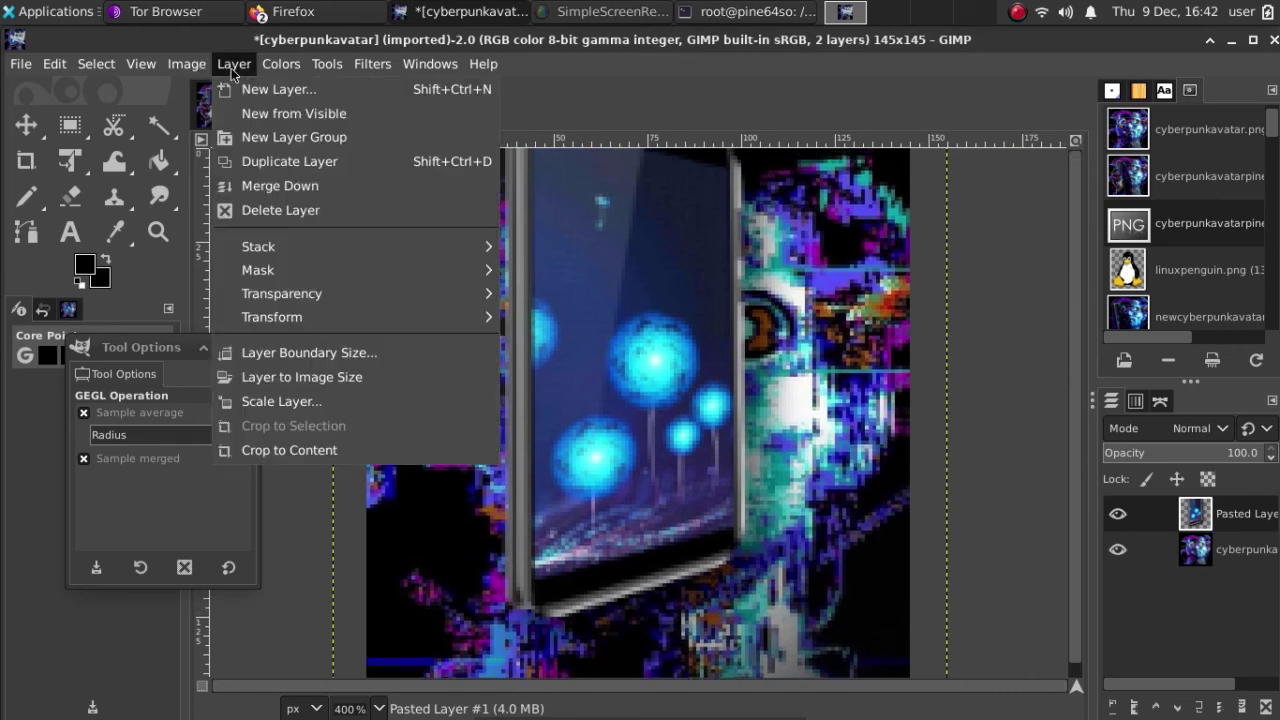
{"action": "left_click", "coordinate": [262, 401]}
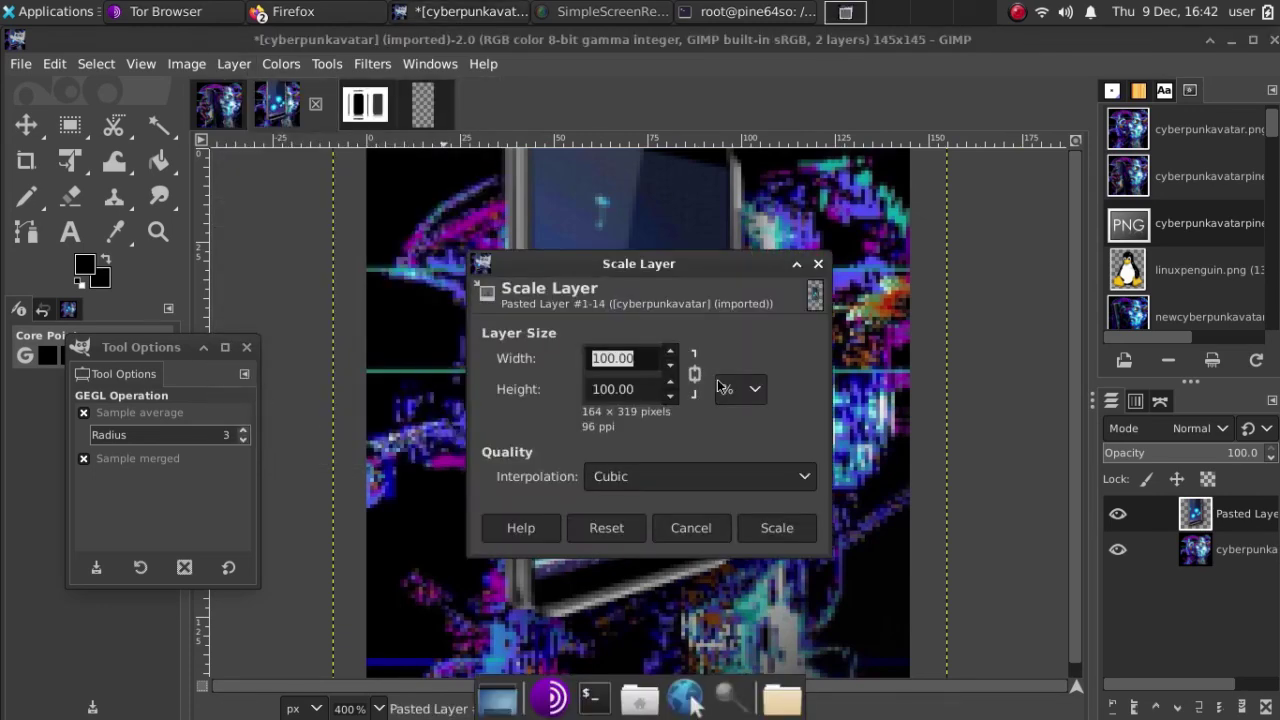
{"action": "scroll", "coordinate": [676, 366], "scroll_direction": "down", "scroll_amount": 10}
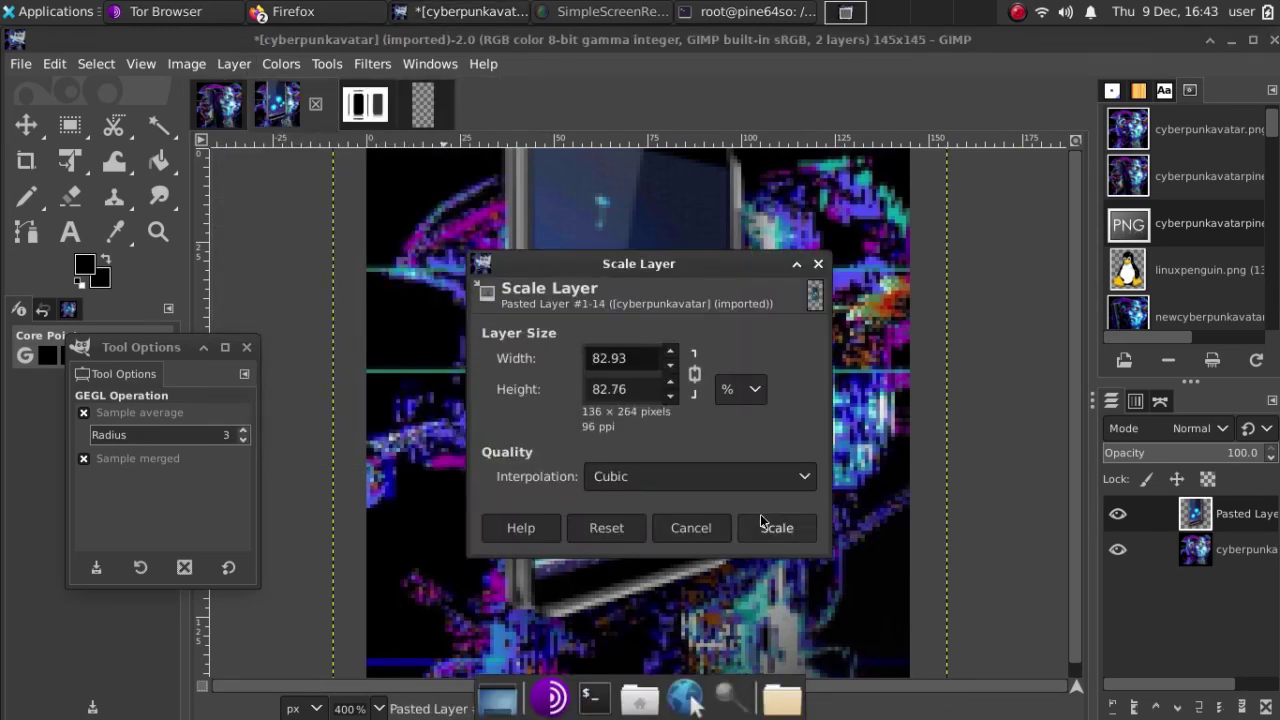
{"action": "left_click", "coordinate": [772, 525]}
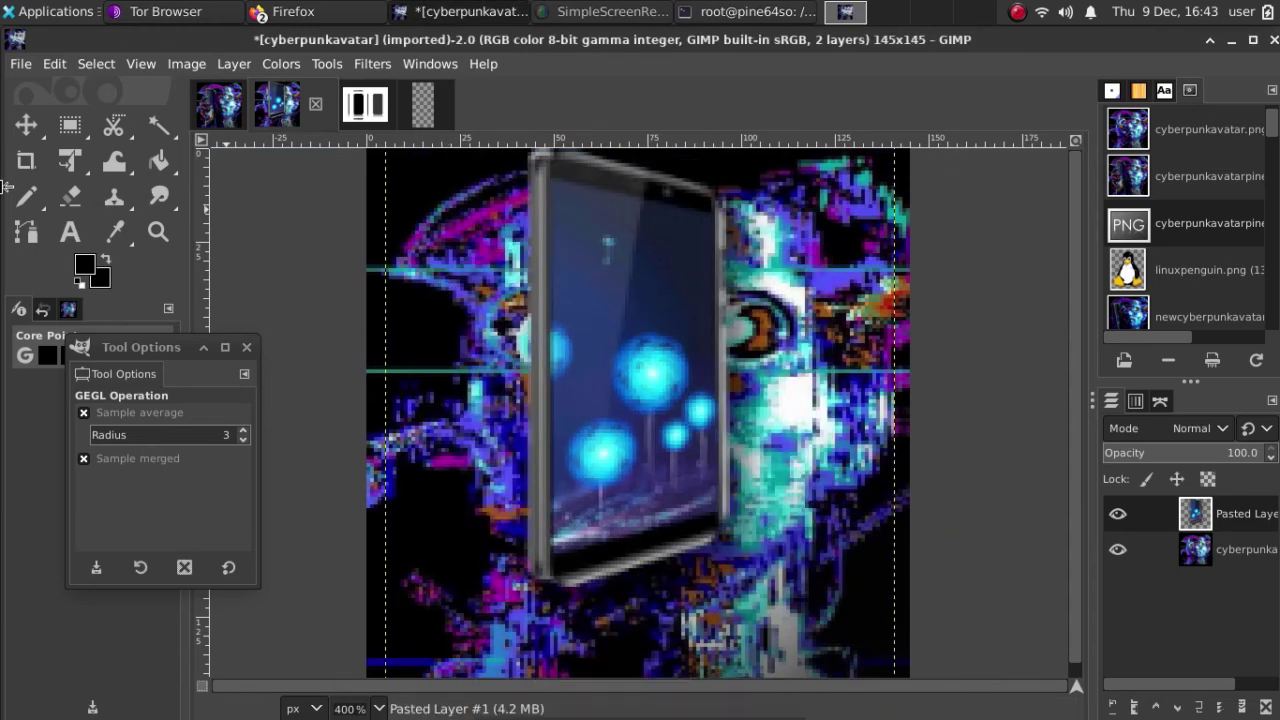
{"action": "left_click", "coordinate": [29, 126]}
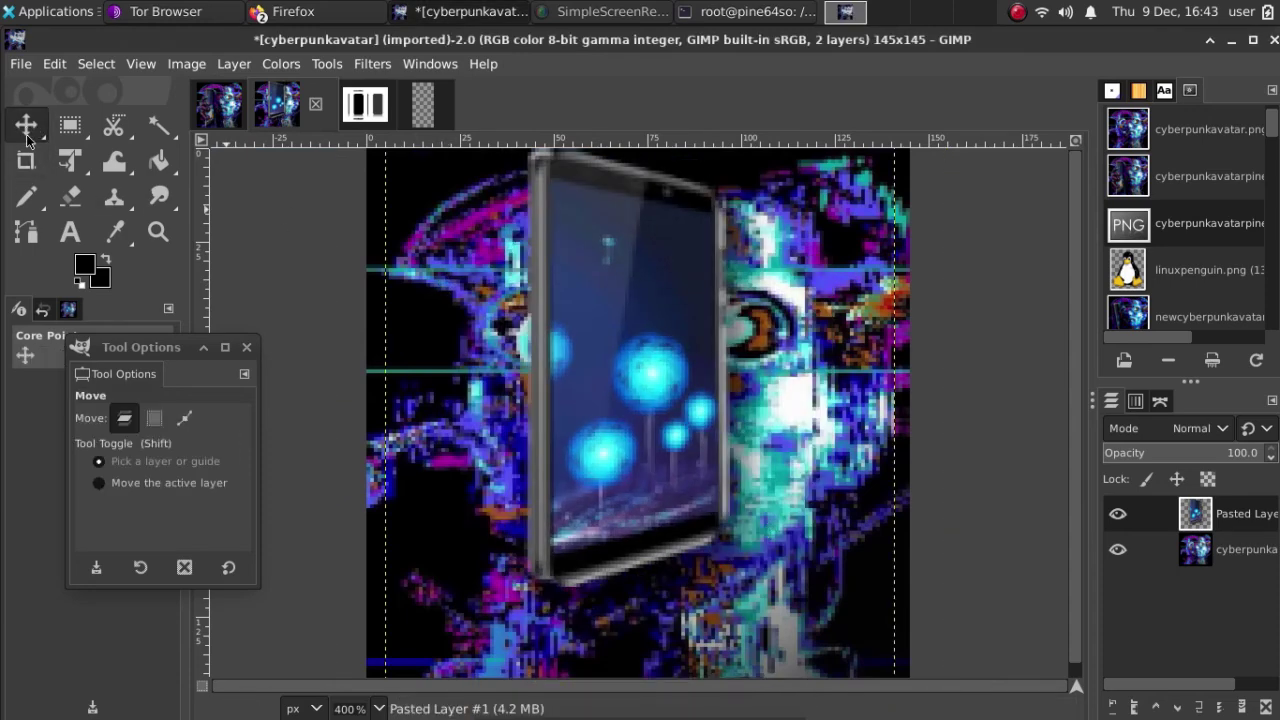
{"action": "left_click_drag", "start_coordinate": [636, 343], "coordinate": [536, 424]}
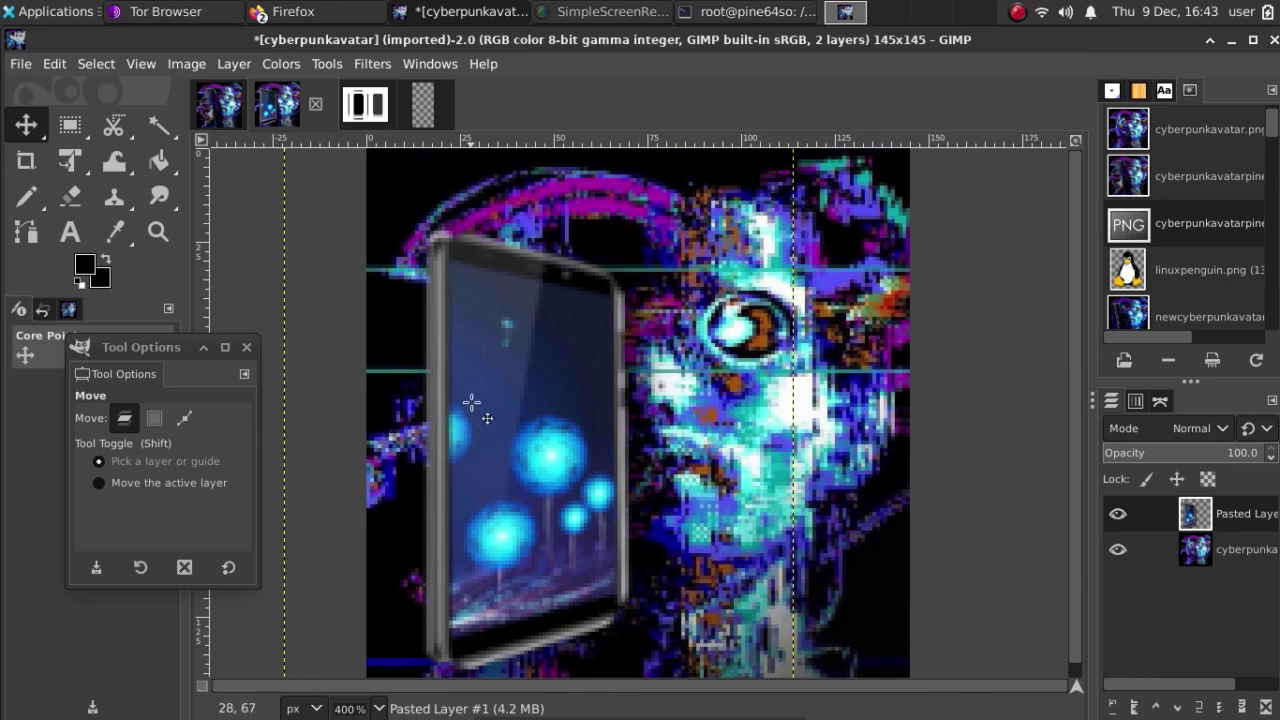
Switch to the cyberpunkavatarpinephone.xcf image and sample the magenta of the arc above the phone as the foreground color
{"action": "left_click", "coordinate": [208, 108]}
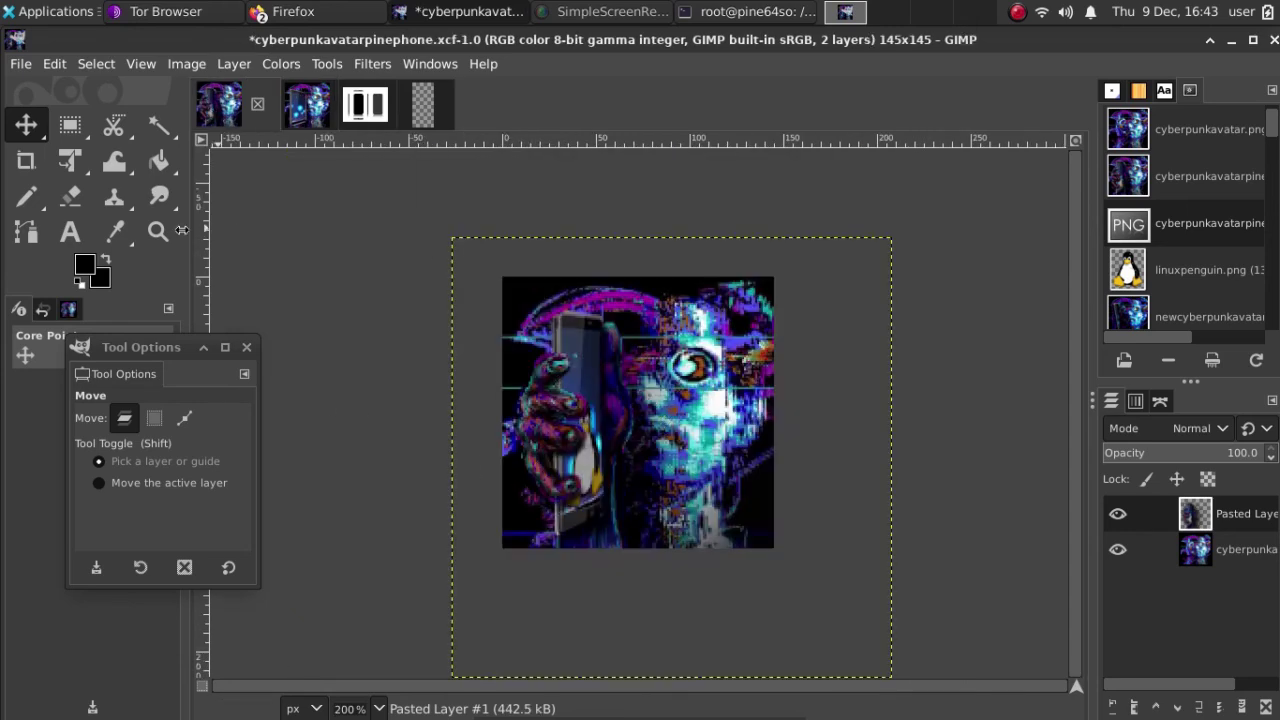
{"action": "left_click", "coordinate": [110, 240]}
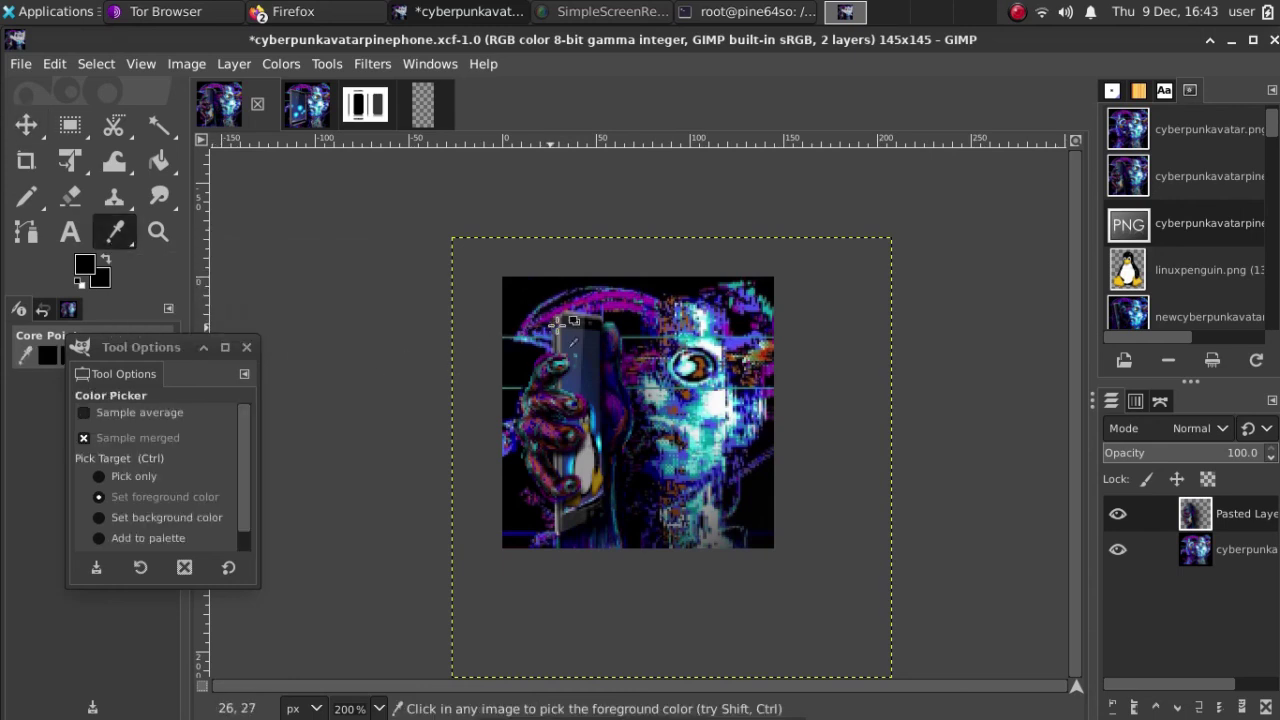
{"action": "left_click", "coordinate": [623, 300]}
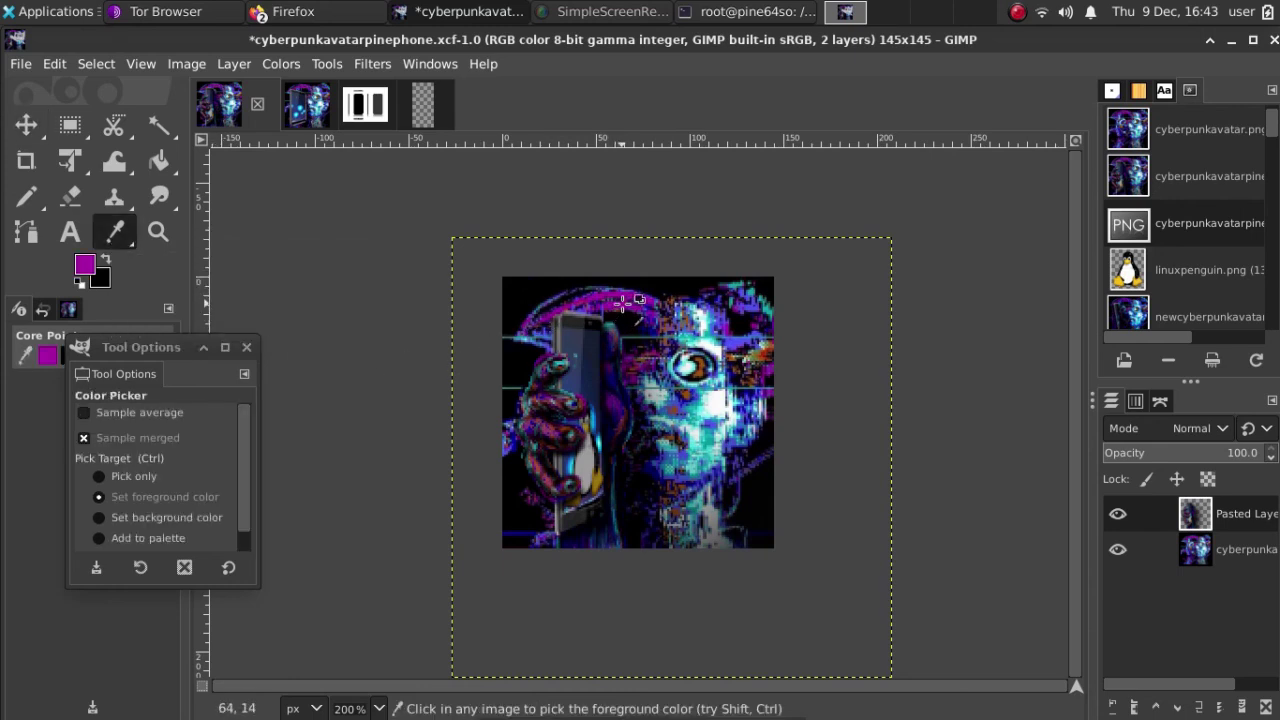